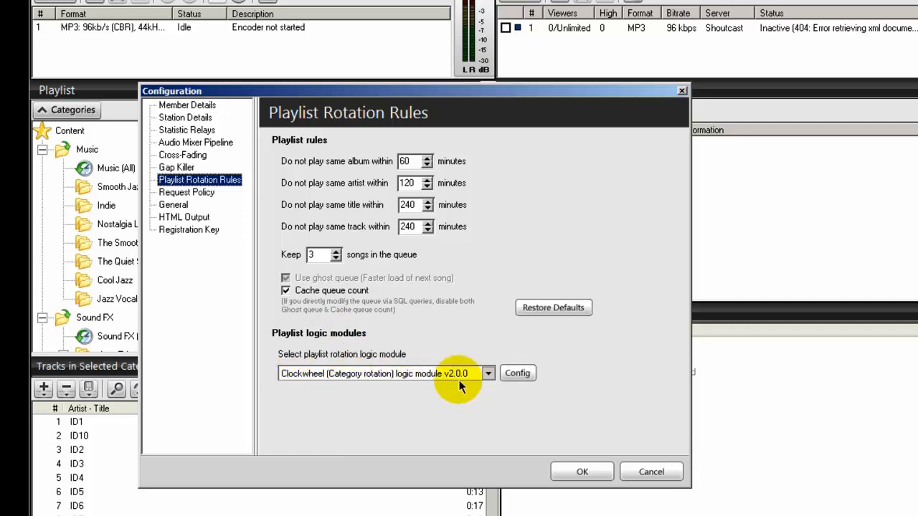
Open the configuration of the Clockwheel logic module and delete all existing lines of the rotation clockwheel format.
left_click(519, 378)
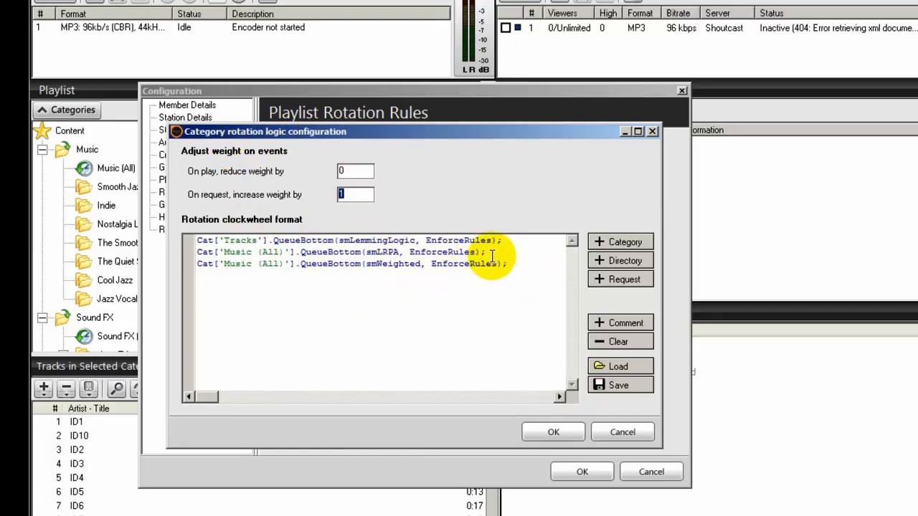
left_click_drag(510, 268, 168, 240)
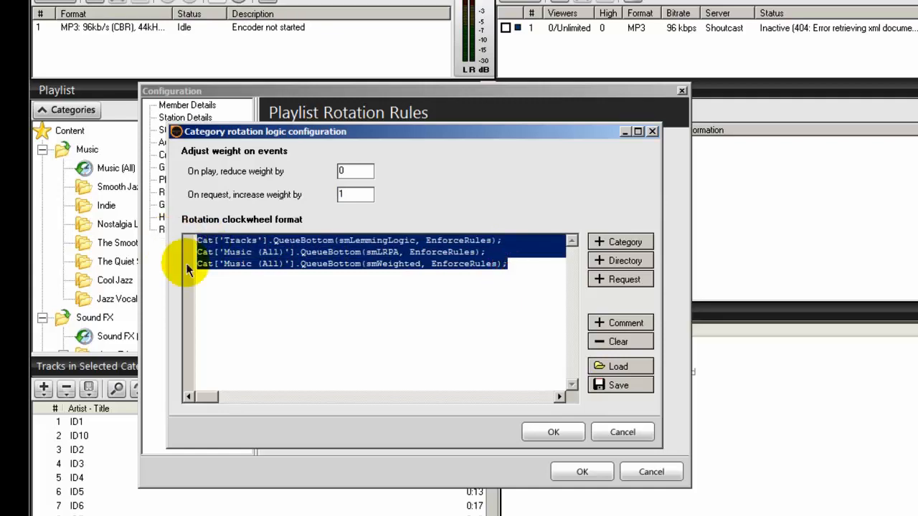
key("Delete")
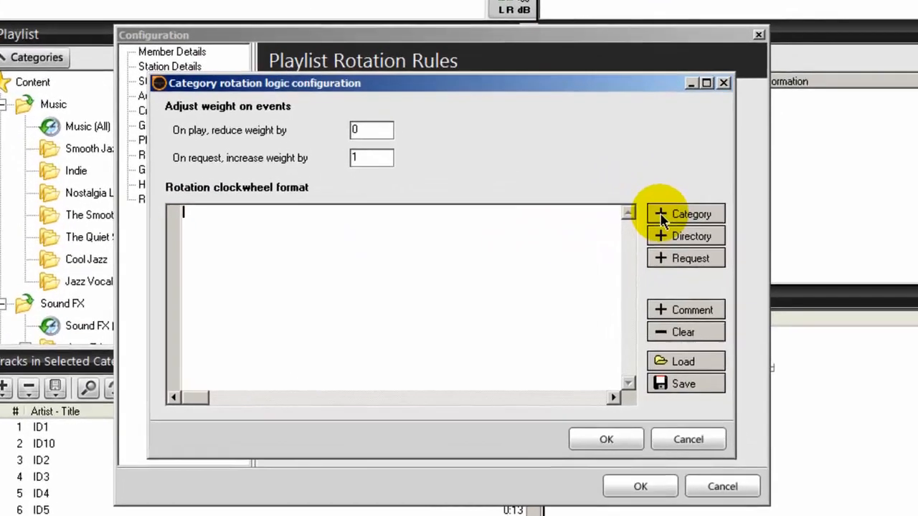
Add a clockwheel entry for the Smooth Jazz music category using the Weighted selection method with playlist rotation rules enforced.
left_click(663, 216)
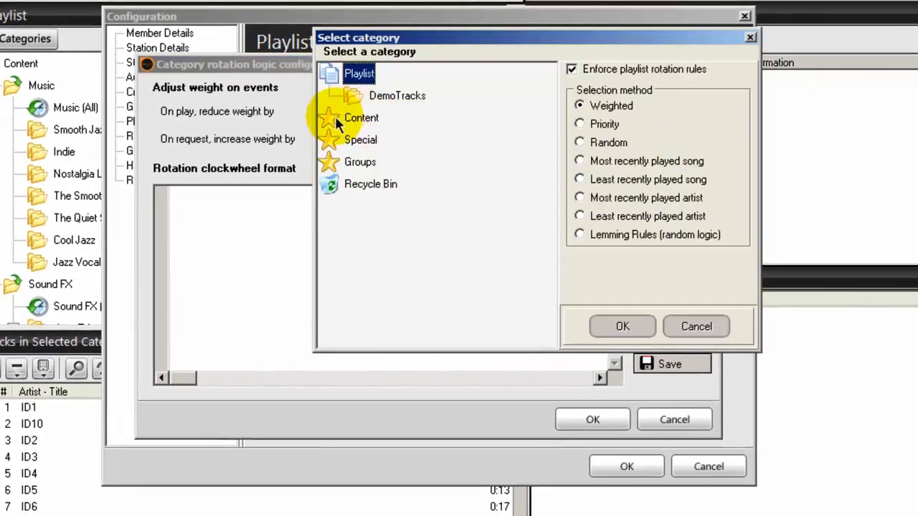
double_click(327, 122)
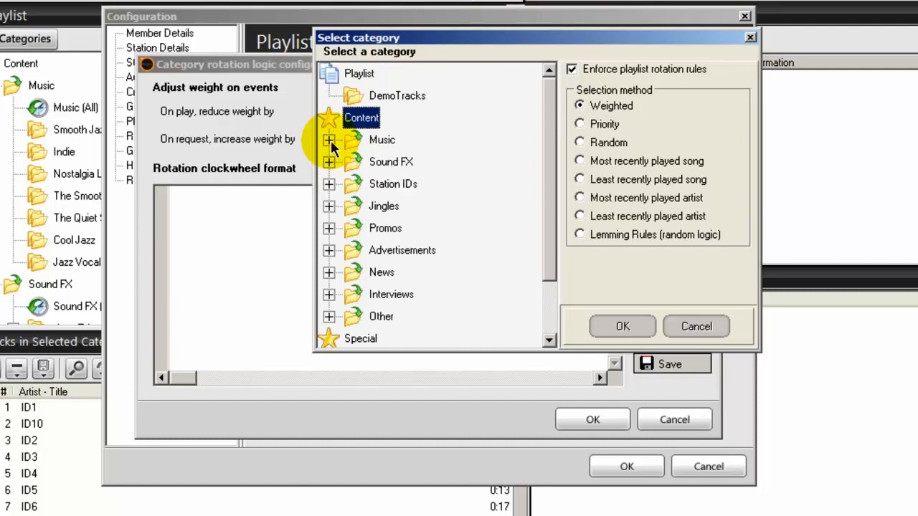
left_click(329, 142)
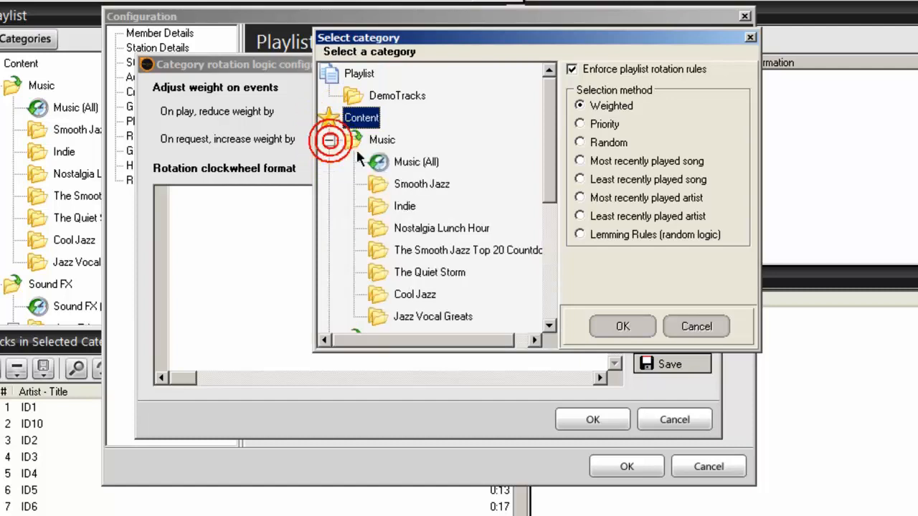
left_click(420, 184)
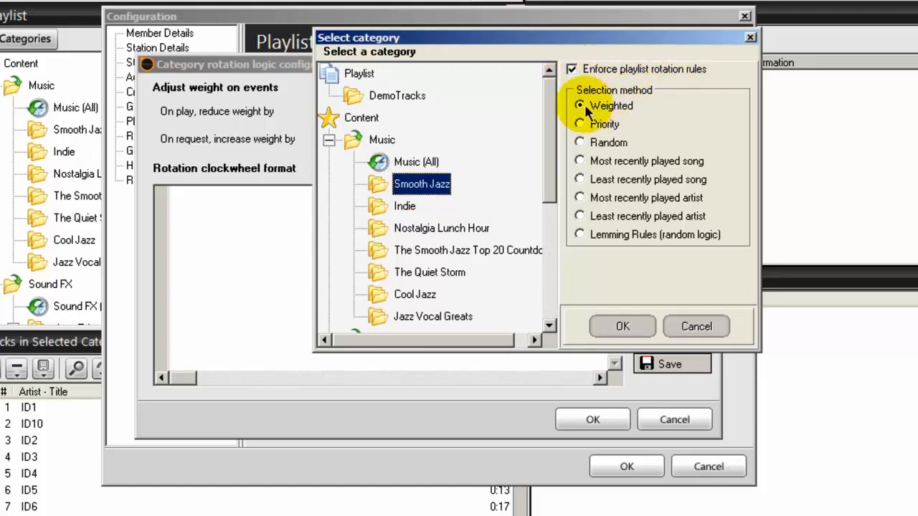
left_click(623, 327)
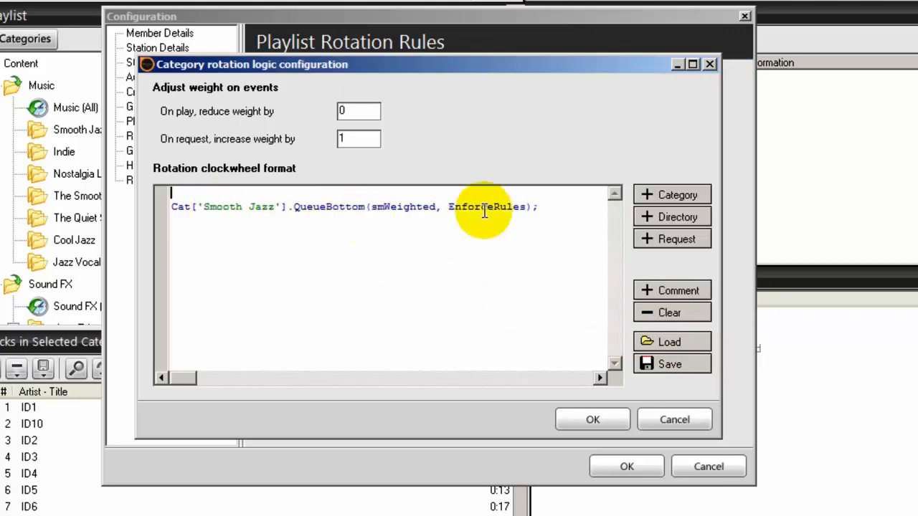
Add a second Smooth Jazz entry below the first, separated by a blank line, using the Random selection method.
left_click(555, 209)
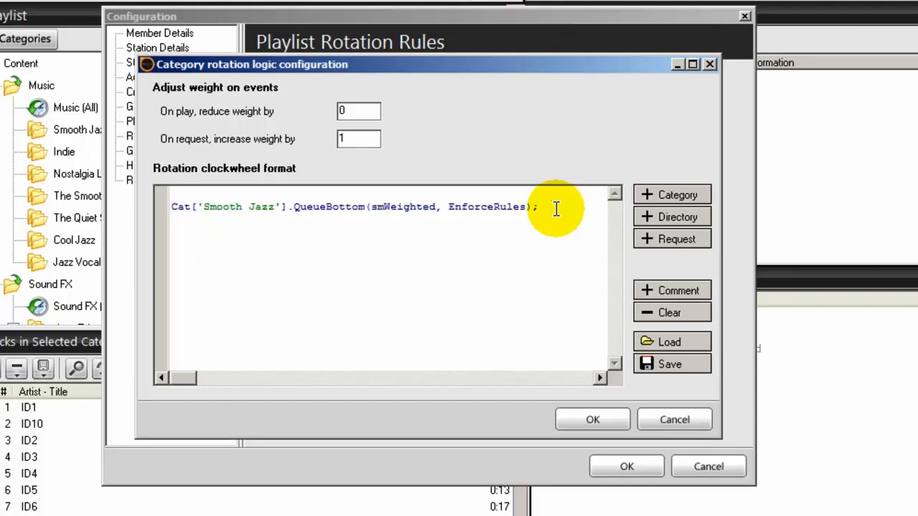
key("Return")
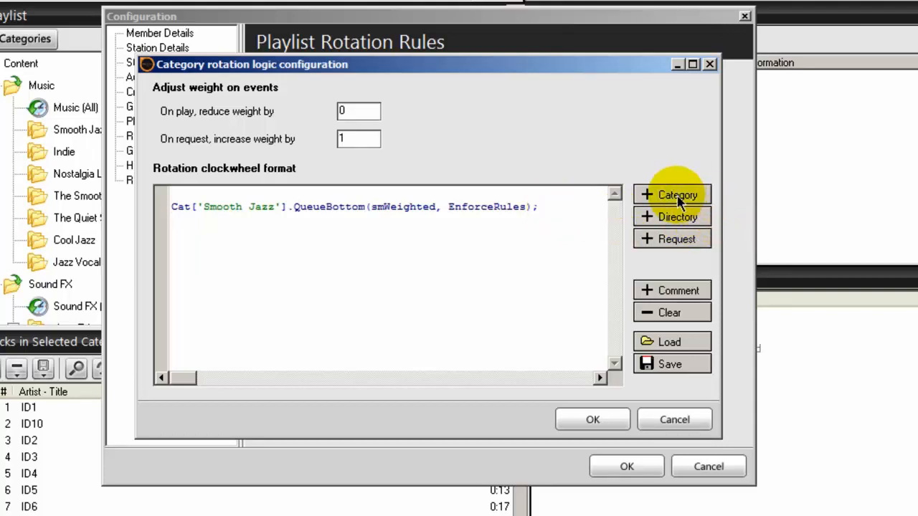
left_click(663, 201)
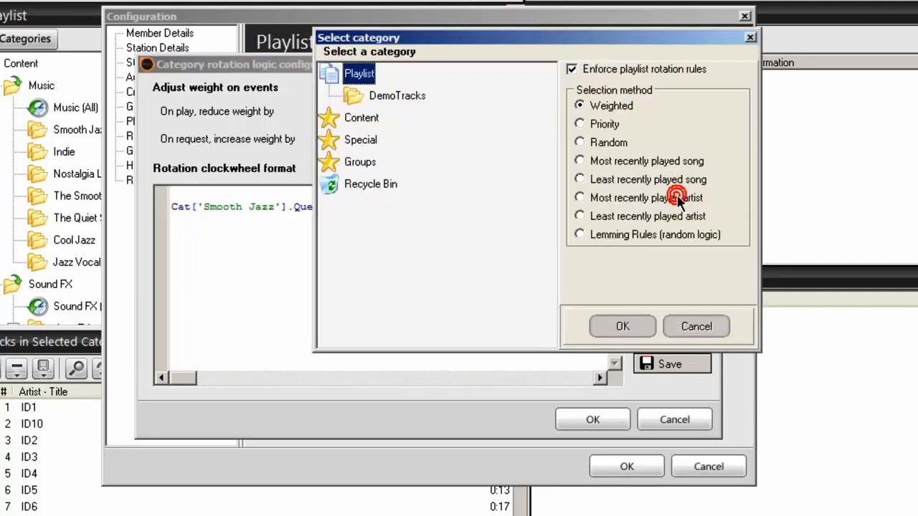
double_click(325, 122)
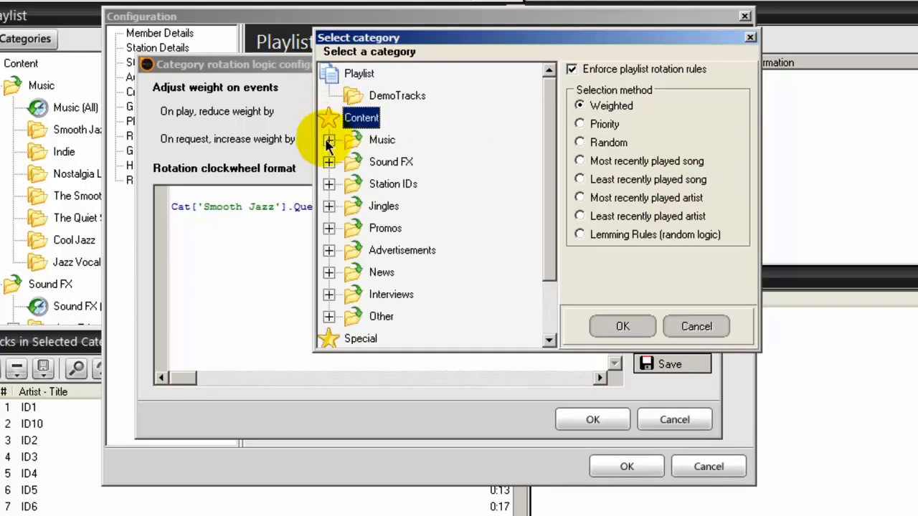
left_click(328, 141)
left_click(406, 189)
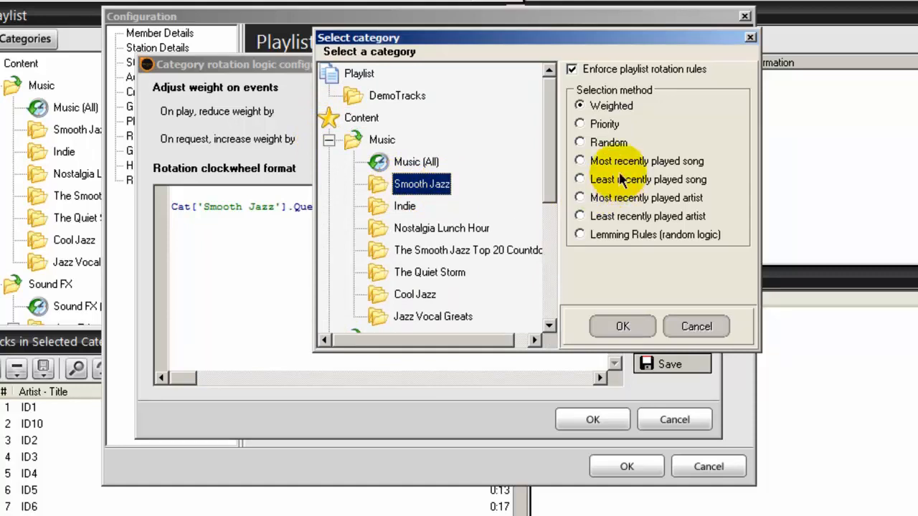
left_click(581, 145)
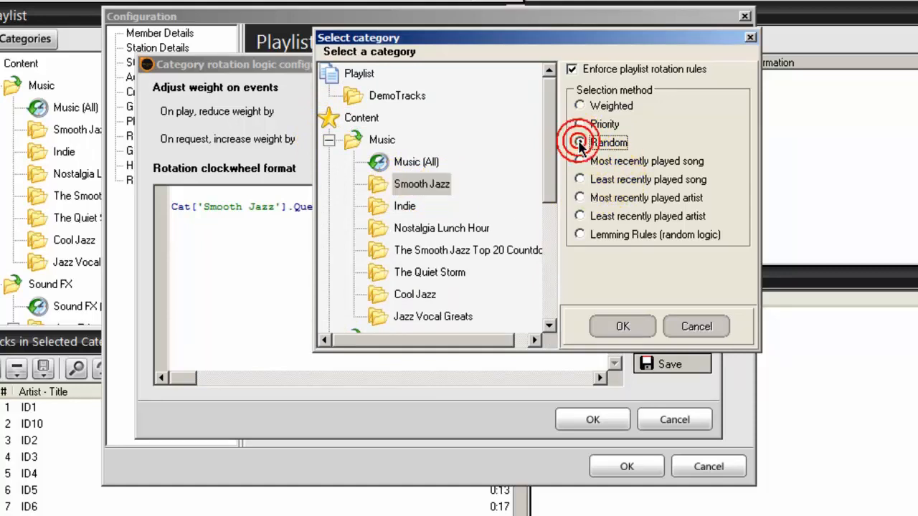
left_click(622, 329)
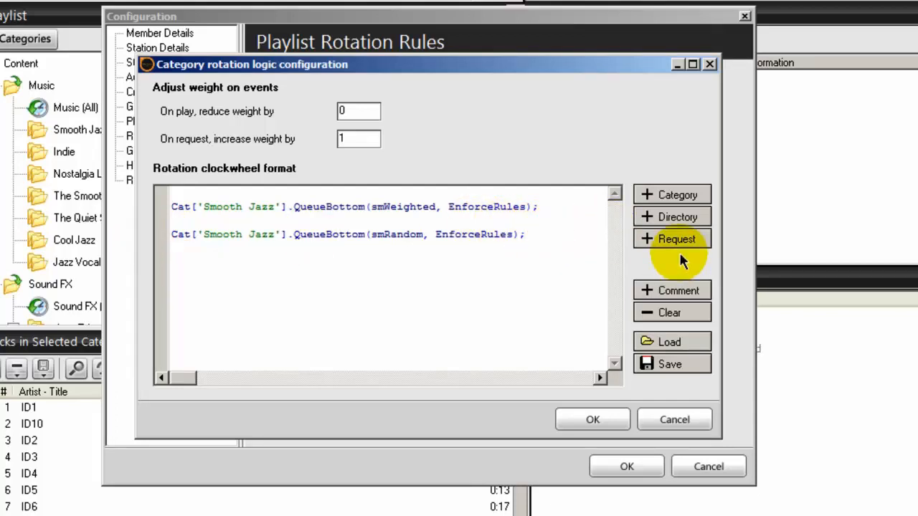
Add a third Smooth Jazz entry to the clockwheel using the Most recently played song selection method.
left_click(667, 195)
double_click(328, 119)
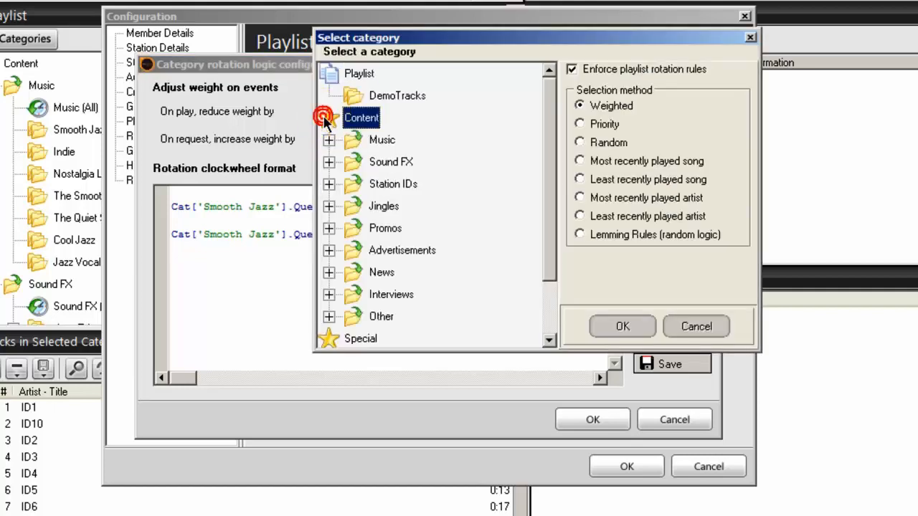
left_click(329, 140)
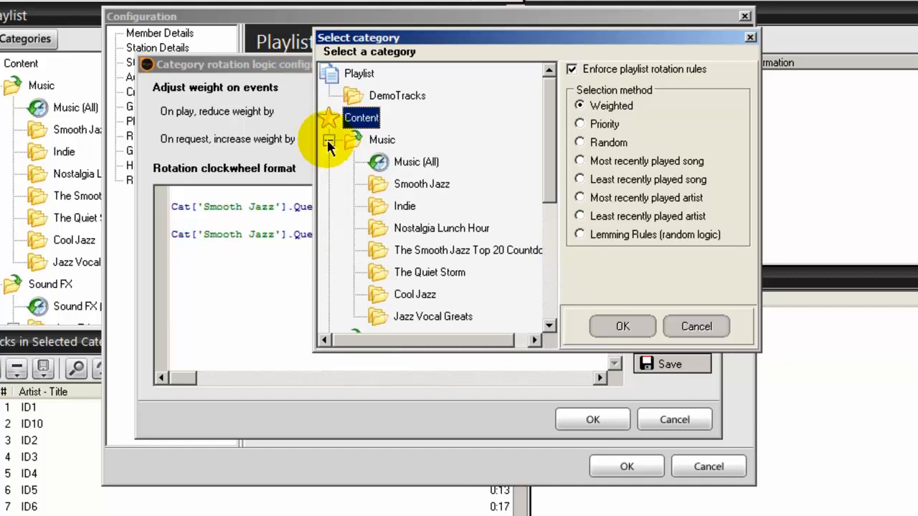
left_click(380, 185)
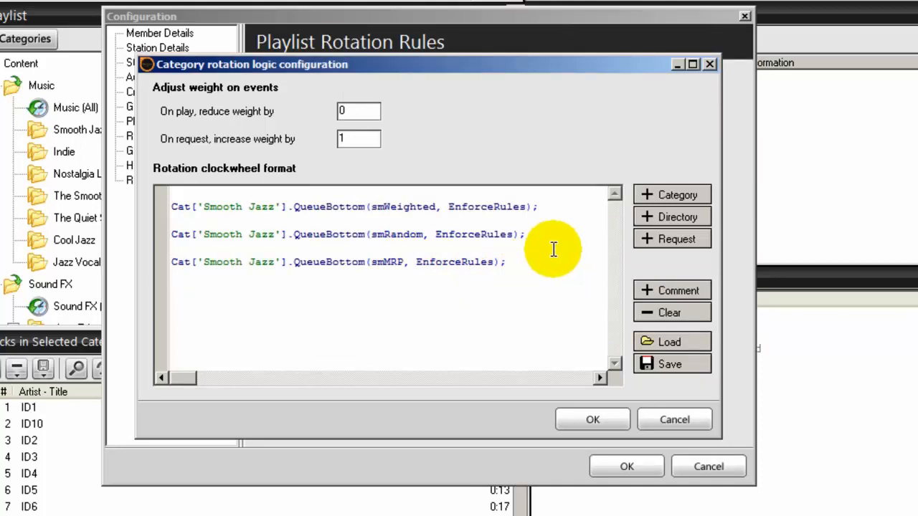
Add a fourth Smooth Jazz entry to the clockwheel using the Least recently played artist selection method.
left_click(654, 194)
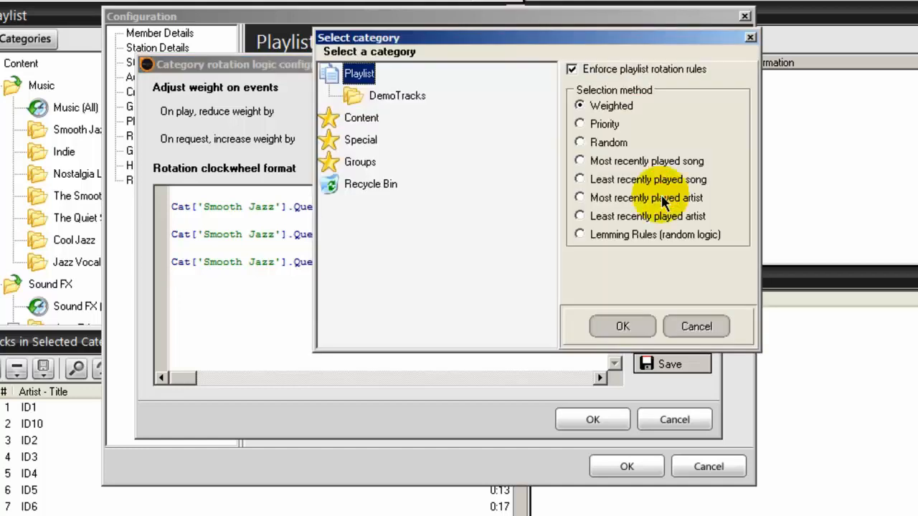
double_click(330, 119)
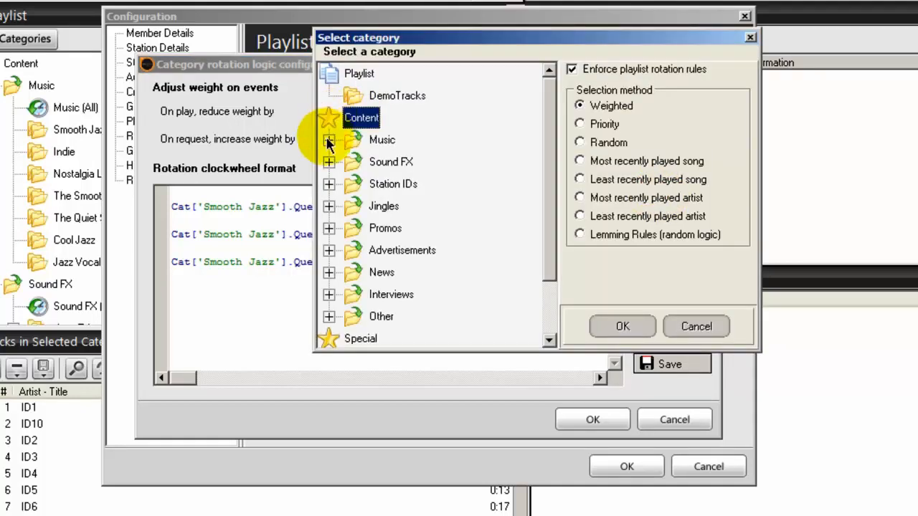
left_click(328, 140)
left_click(387, 187)
left_click(387, 187)
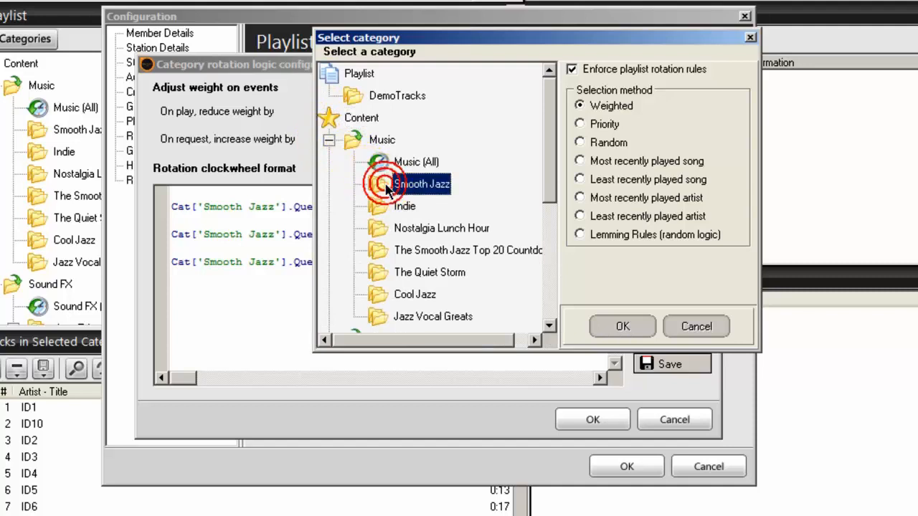
left_click(580, 218)
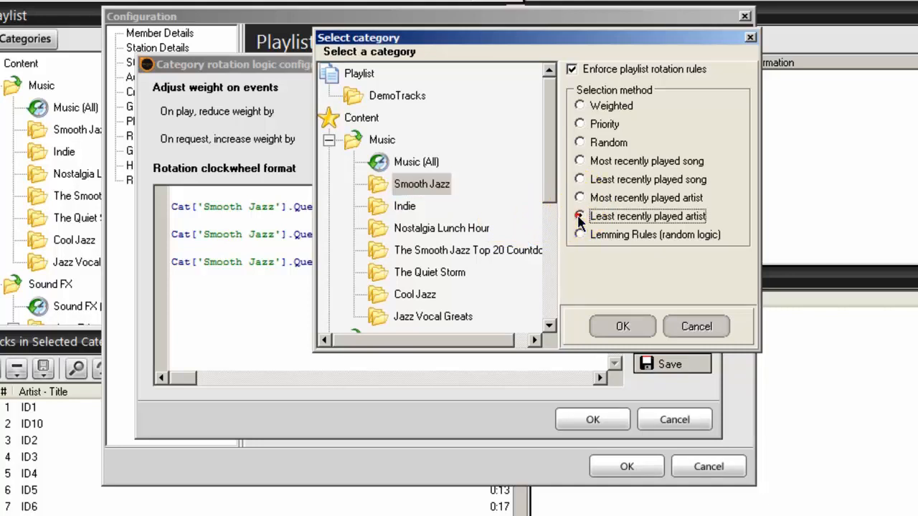
left_click(614, 330)
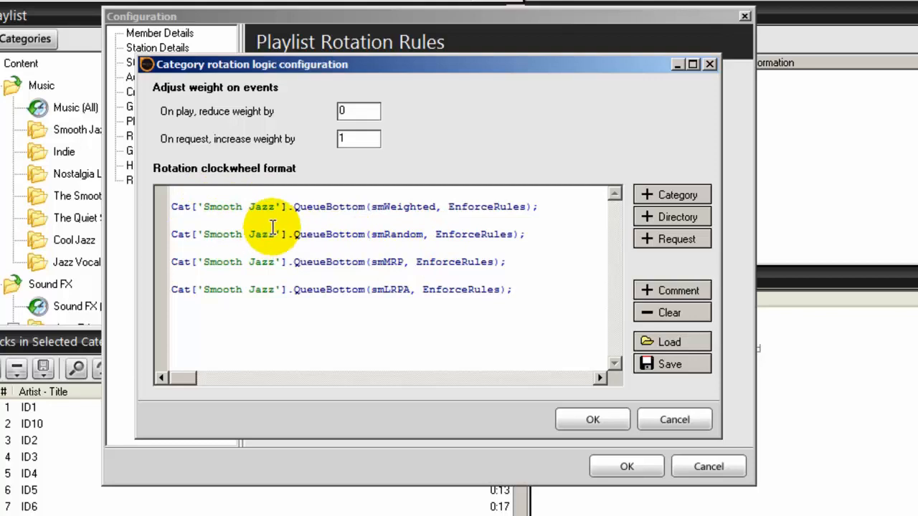
Set the weight reduction on play to 0.5 and the weight increase on request to 5.
left_click_drag(527, 290, 164, 200)
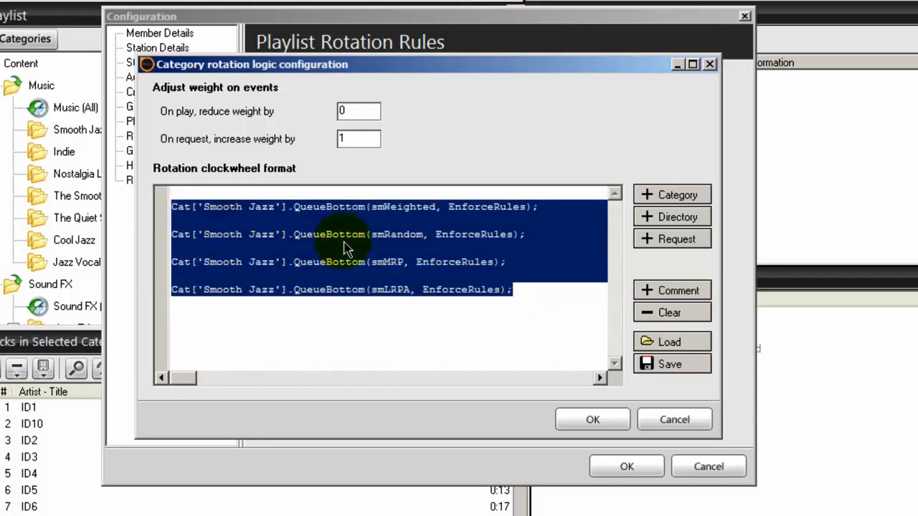
left_click(359, 109)
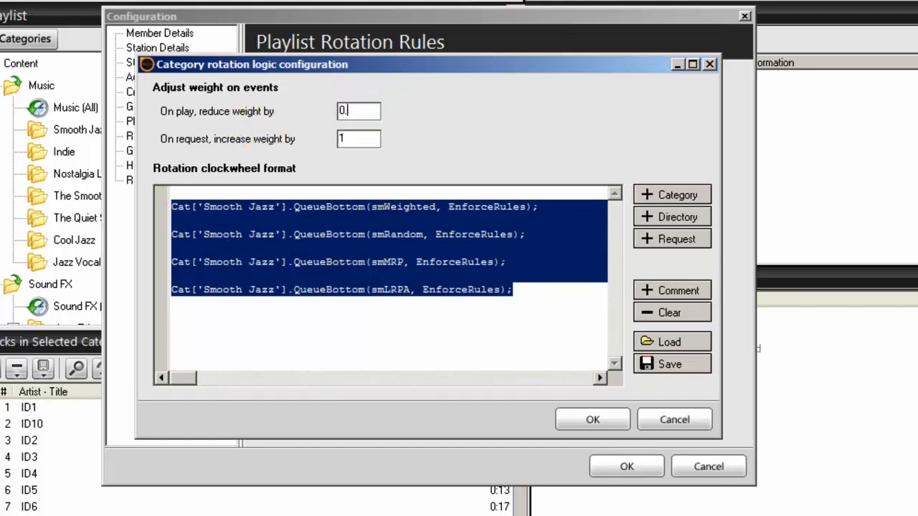
type(".5")
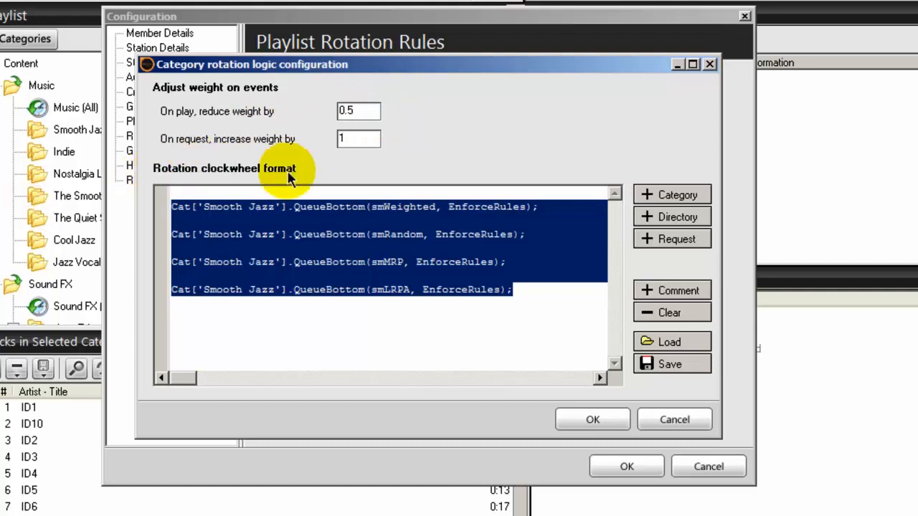
double_click(359, 139)
type("5")
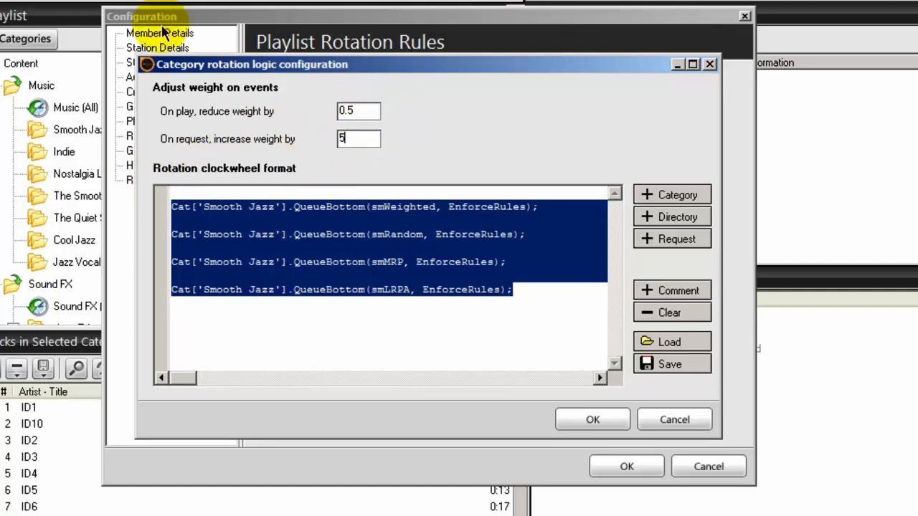
Start saving the clockwheel as a category rotation script with the file name smoothjazz.
left_click(681, 362)
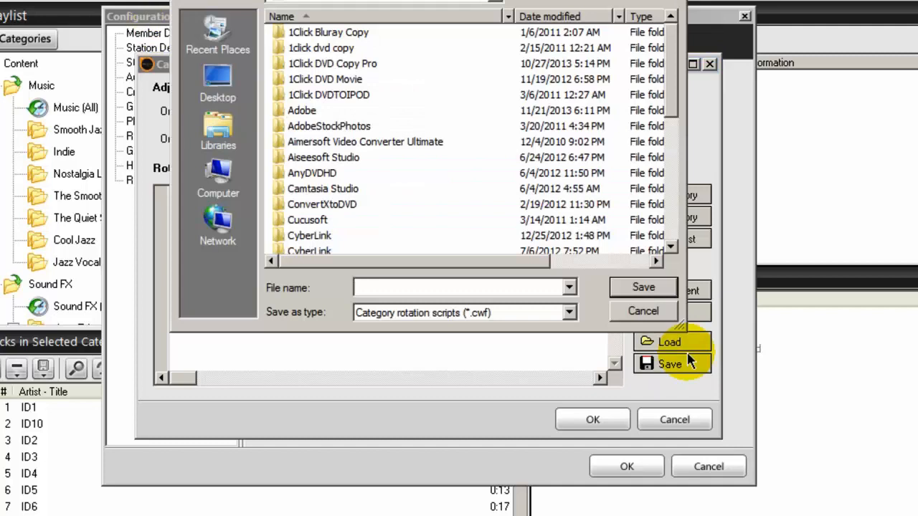
left_click(411, 288)
type("smoothjazz")
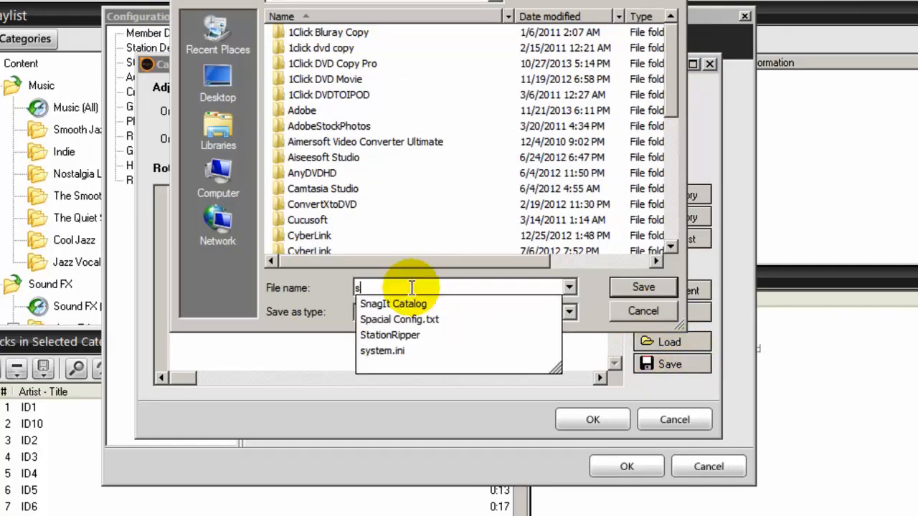
Create a folder named Clockwheels on the Desktop and open it as the save location.
left_click(218, 98)
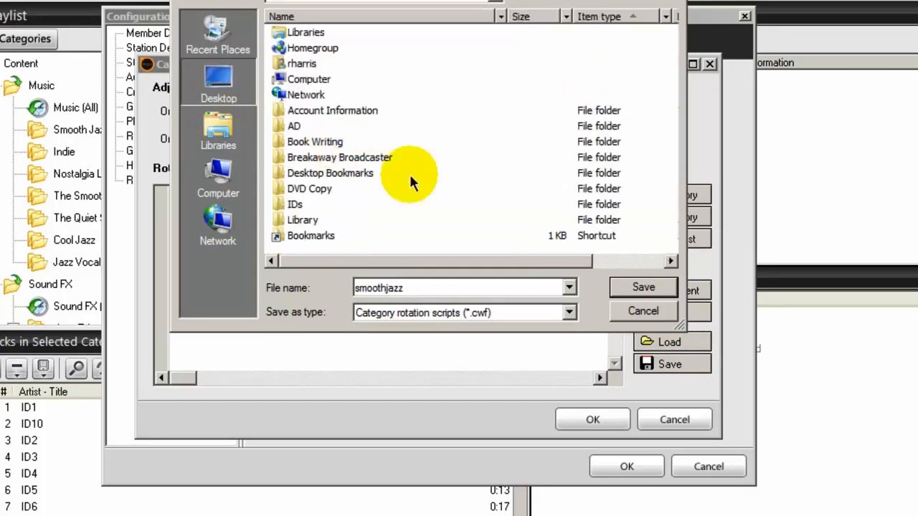
right_click(494, 86)
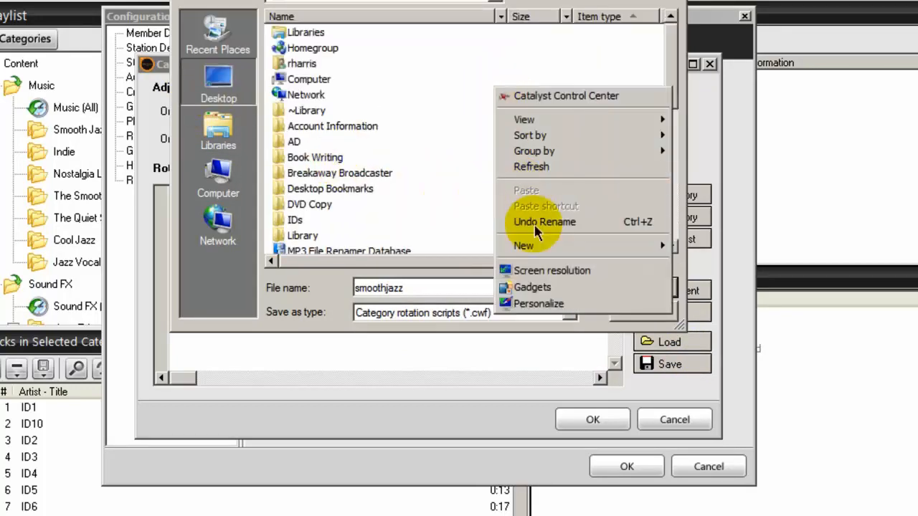
mouse_move(541, 248)
left_click(728, 241)
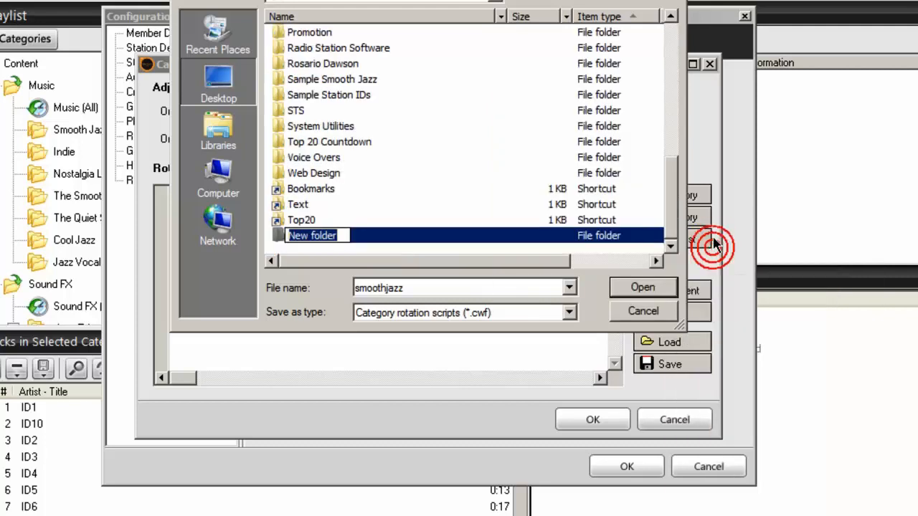
type("Clock")
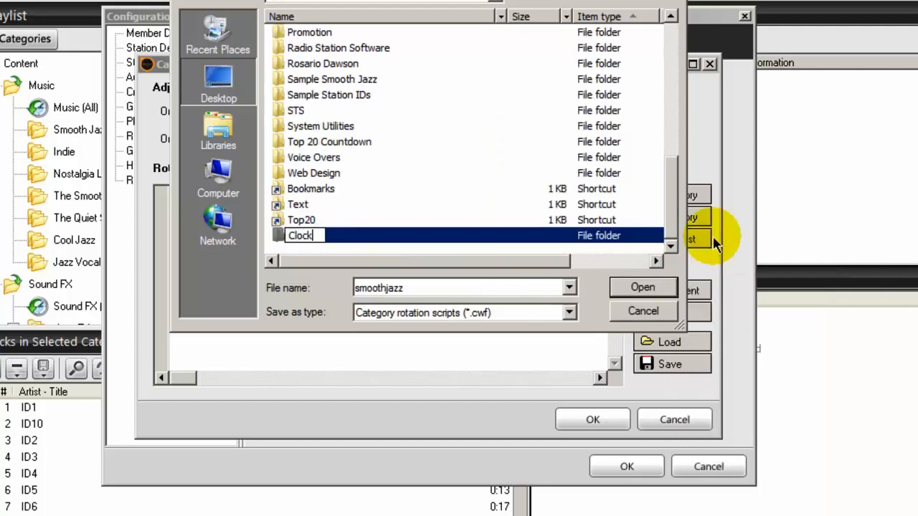
type("wheels")
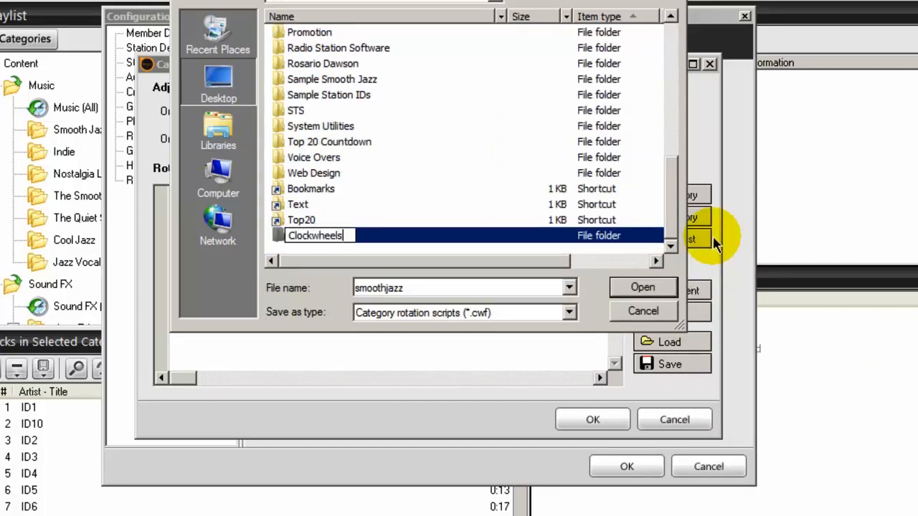
double_click(274, 235)
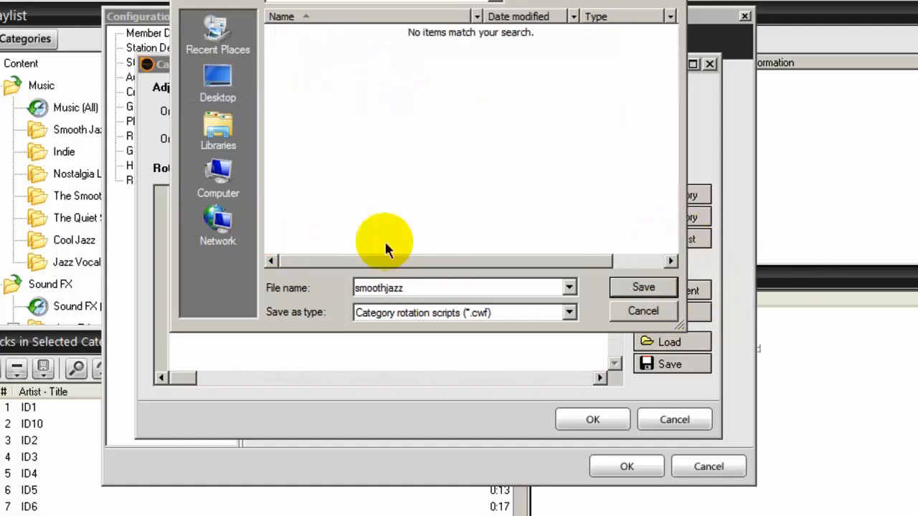
Save the smoothjazz rotation script in the Clockwheels folder and accept the category rotation and playlist rotation settings.
left_click(620, 287)
left_click(590, 421)
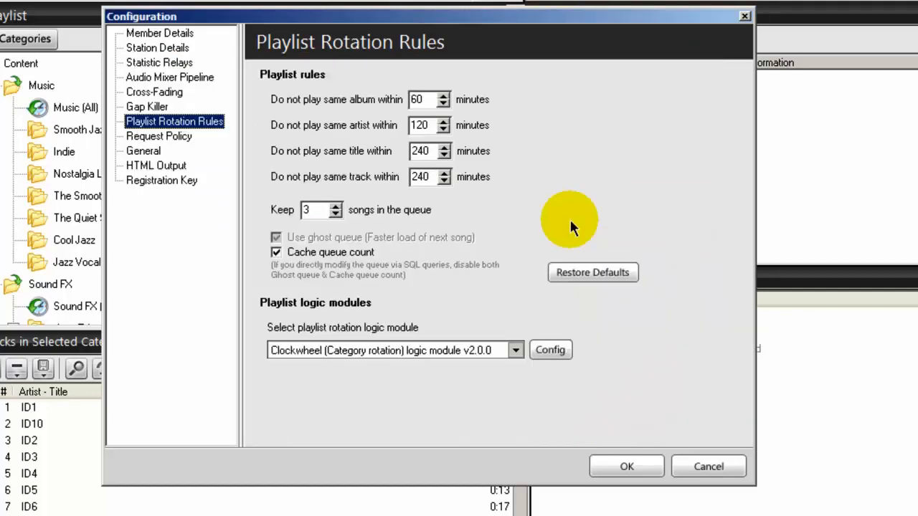
left_click(626, 469)
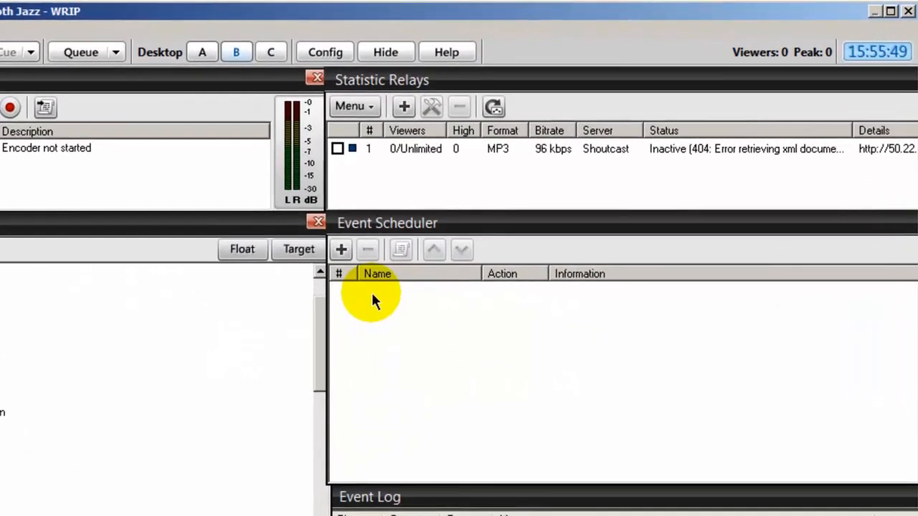
Add a scheduled event and name it "Smooth Jazz: 6am - 9am", copying the text from the station format notes in Notepad.
left_click(342, 251)
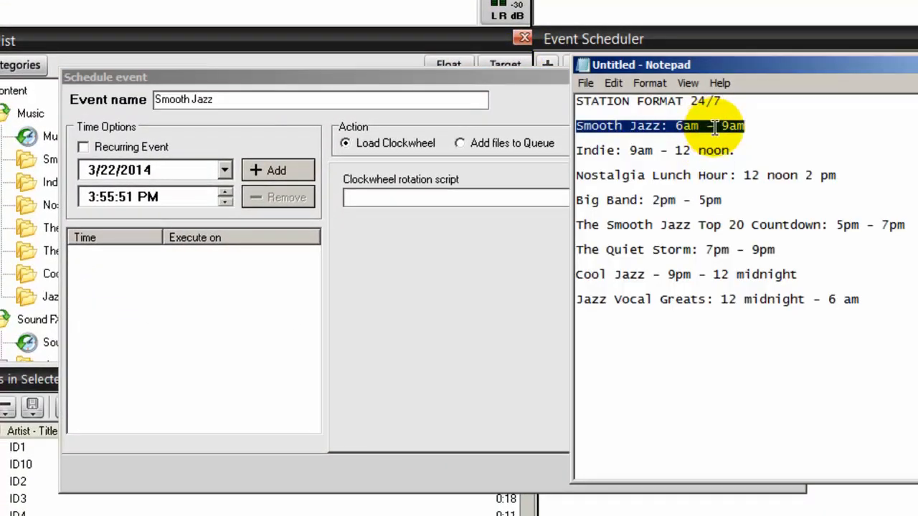
left_click_drag(768, 130, 551, 126)
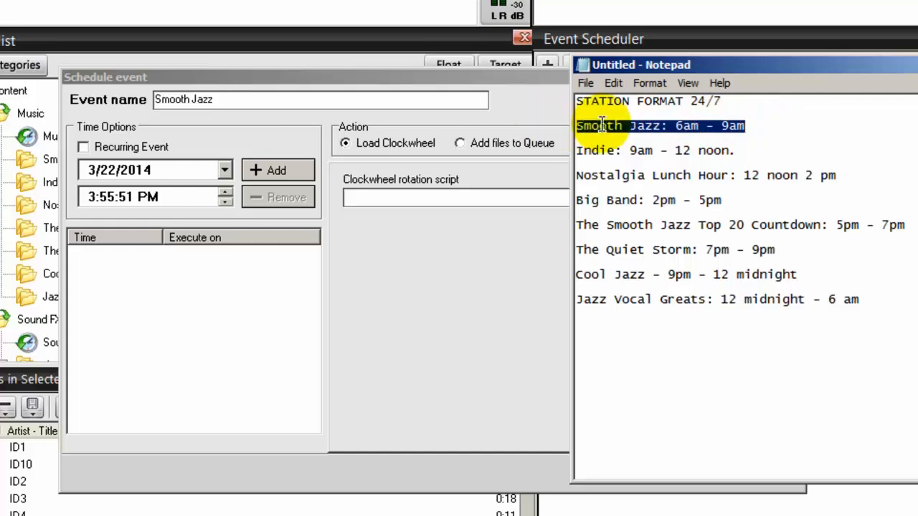
right_click(606, 122)
left_click(635, 173)
left_click(295, 101)
left_click_drag(295, 101, 168, 98)
right_click(171, 96)
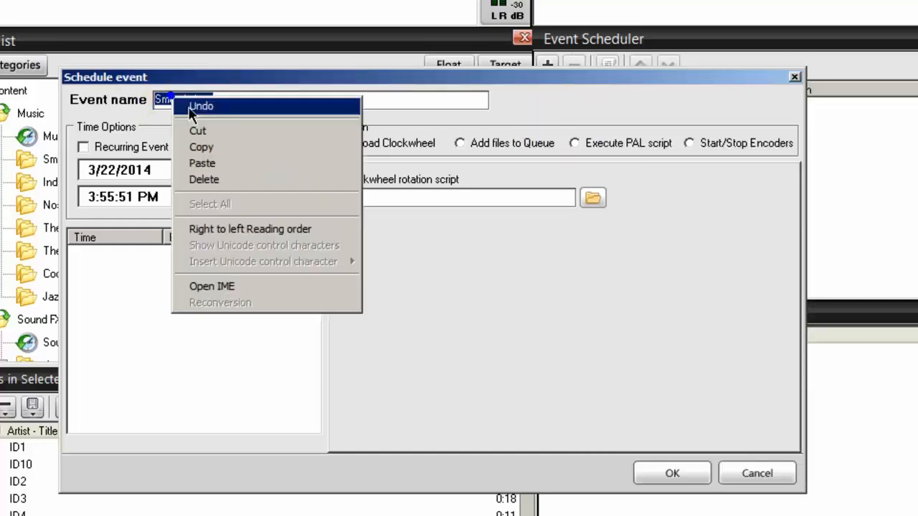
left_click(224, 164)
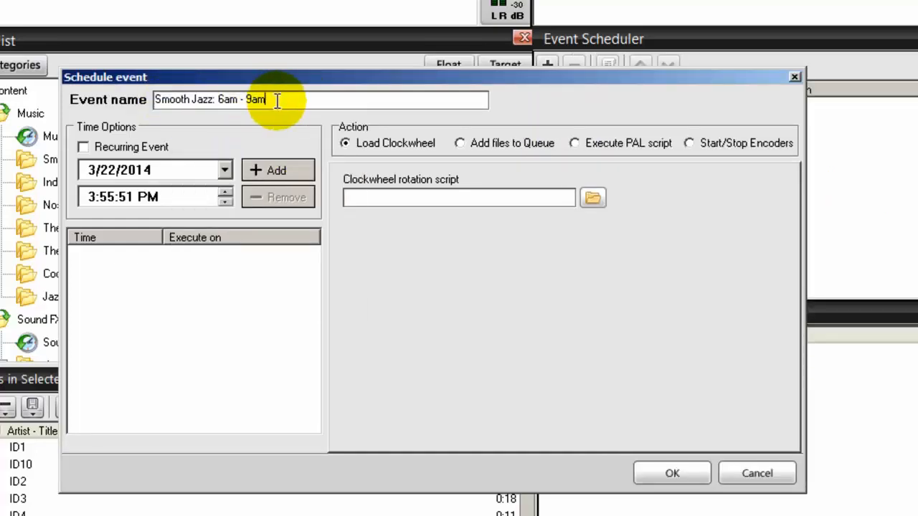
Make the event recurring every day and add an execution time of 5:45:00 AM.
left_click(84, 148)
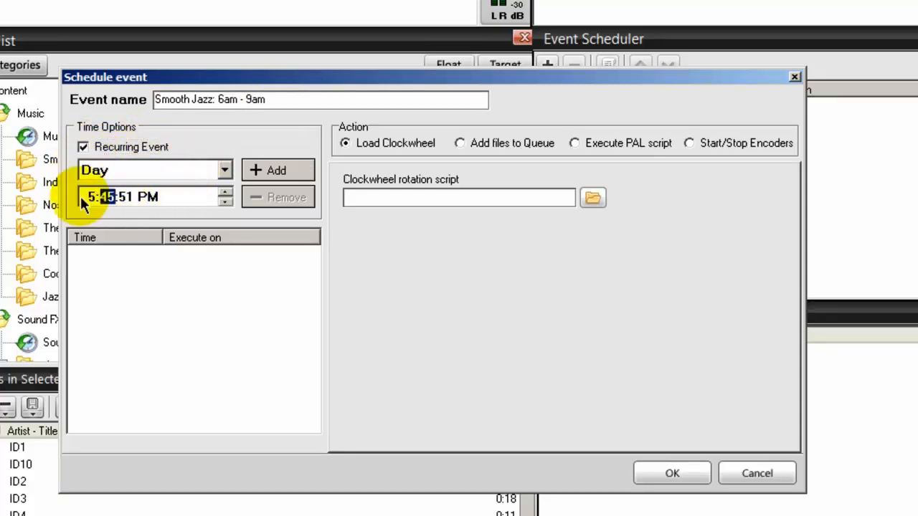
left_click(124, 197)
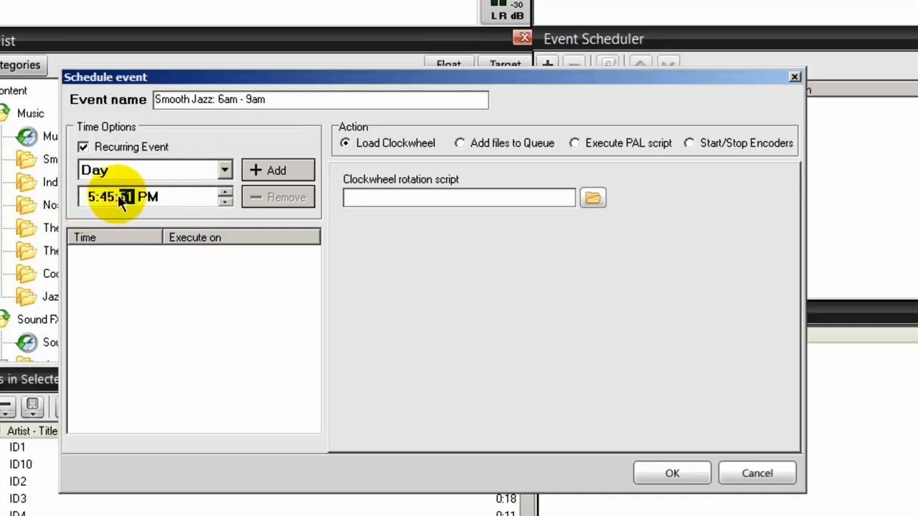
type("00")
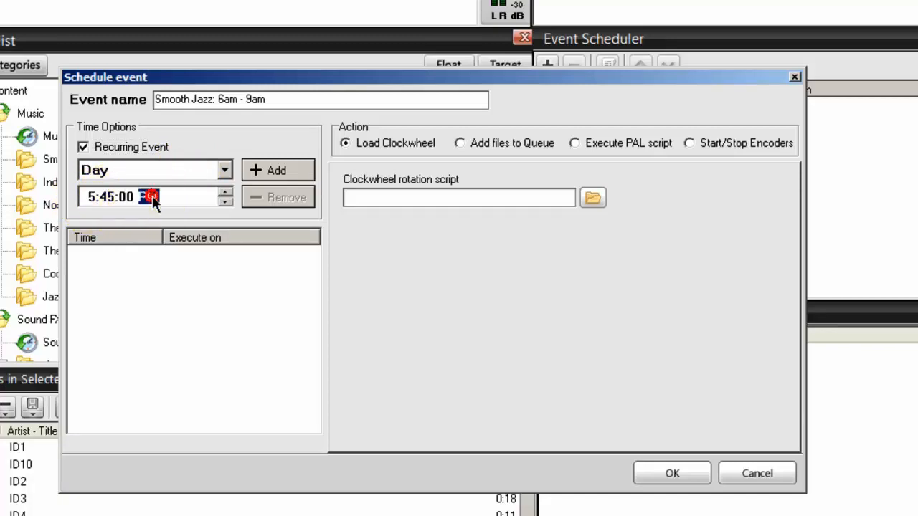
type("a")
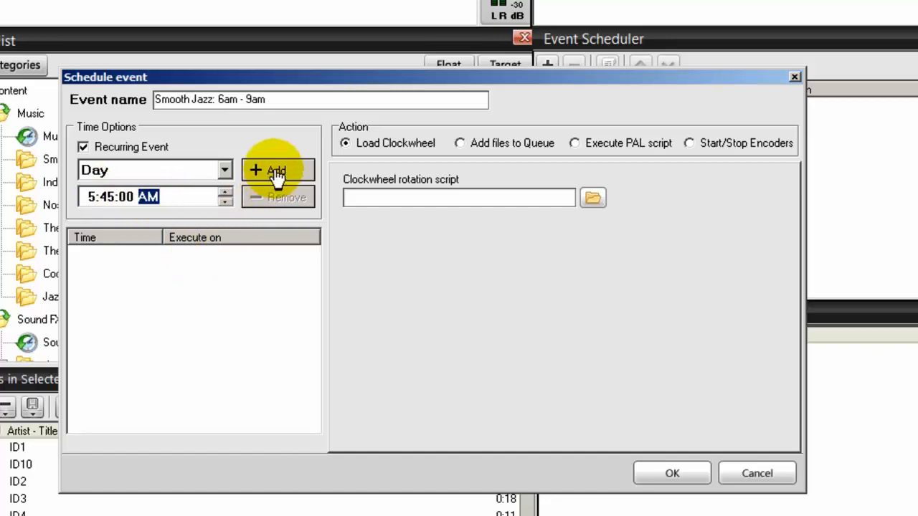
left_click(272, 172)
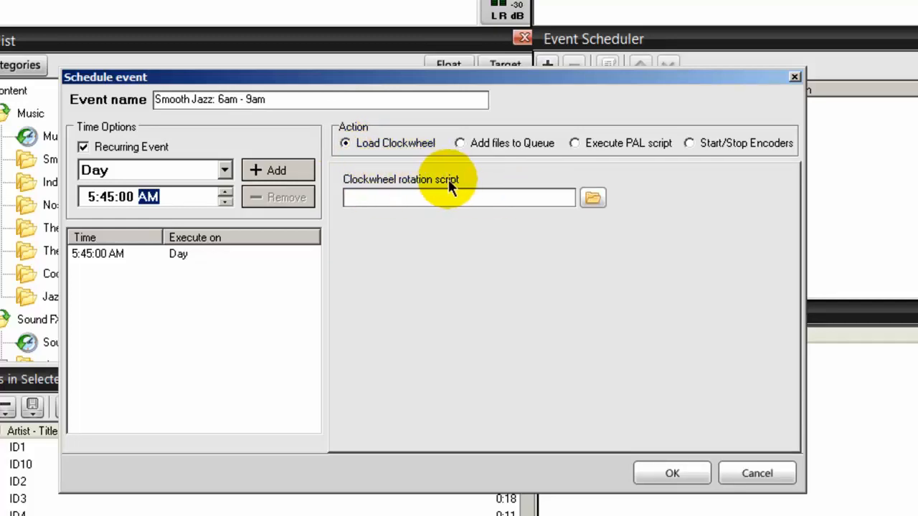
Assign smoothjazz.cwf from the Clockwheels folder as the event's clockwheel rotation script and confirm the scheduled event.
left_click(591, 200)
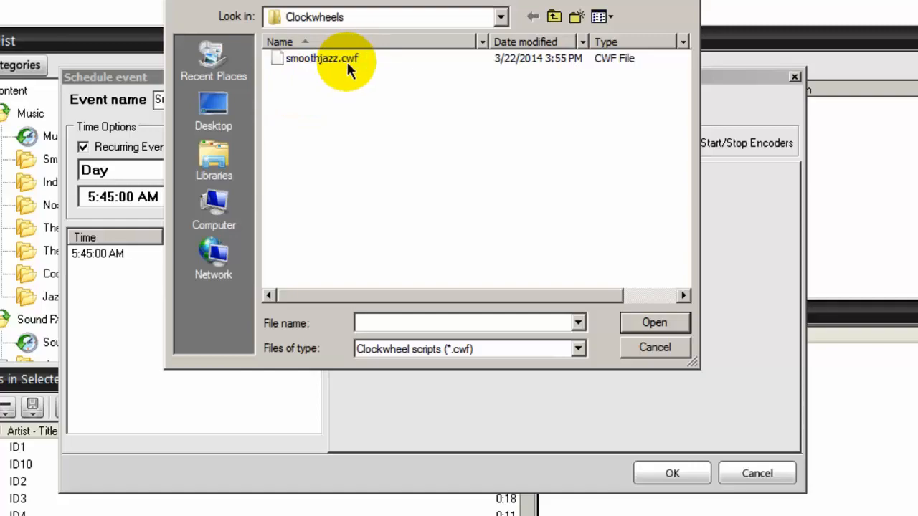
left_click(293, 59)
double_click(293, 60)
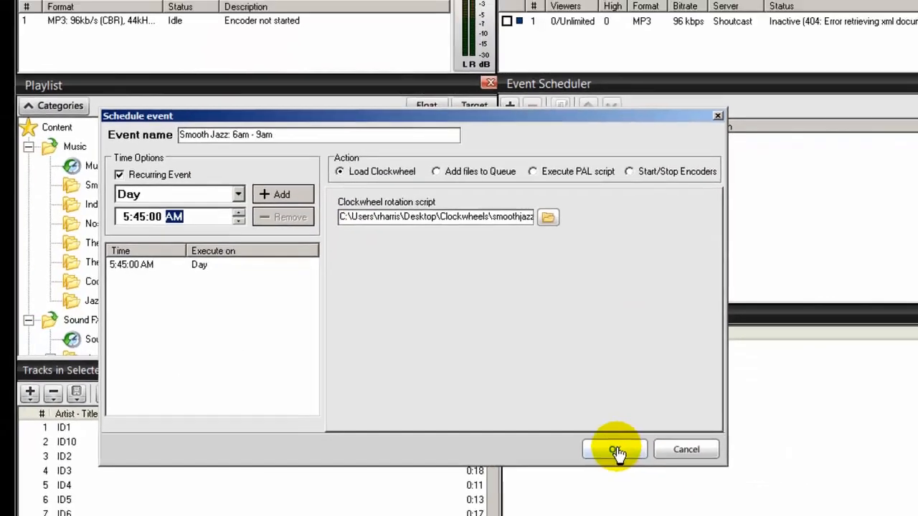
left_click(616, 450)
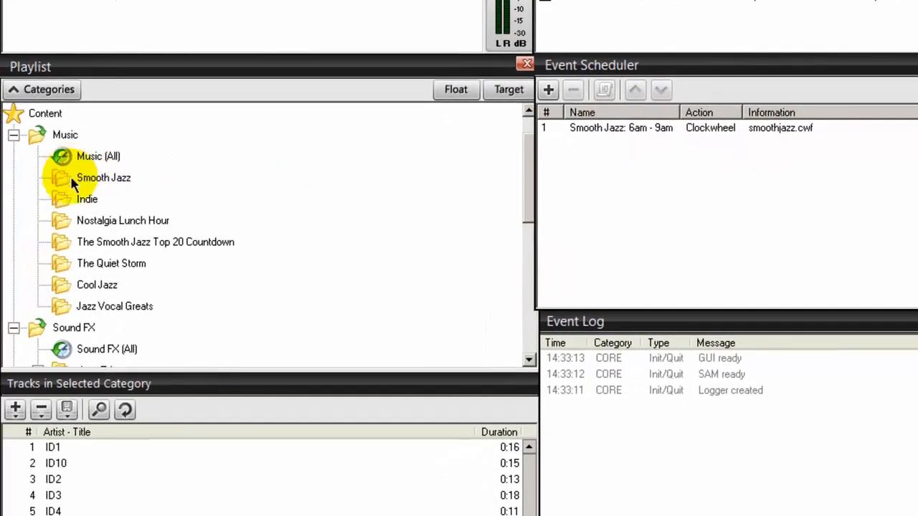
Show the Smooth Jazz category's tracks, consult the station format notes, and open the clockwheel logic module's configuration from the playlist rotation rules.
left_click(115, 178)
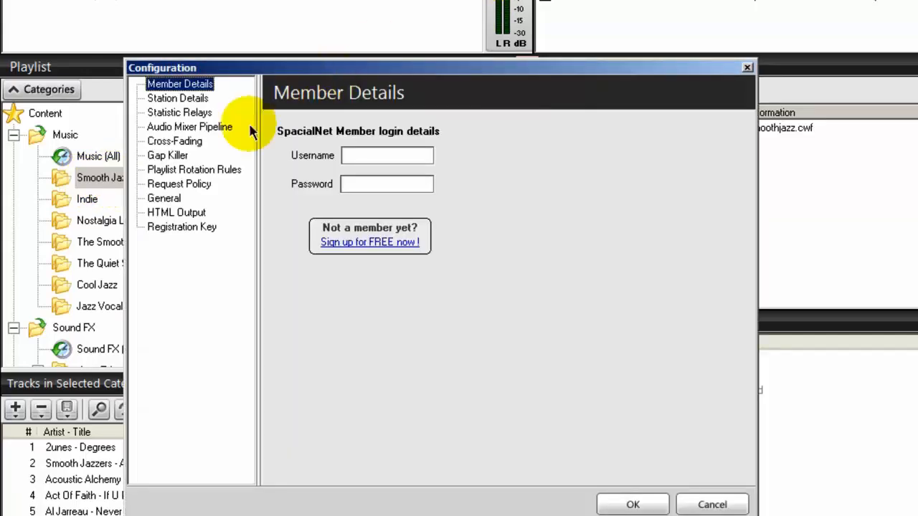
left_click(188, 172)
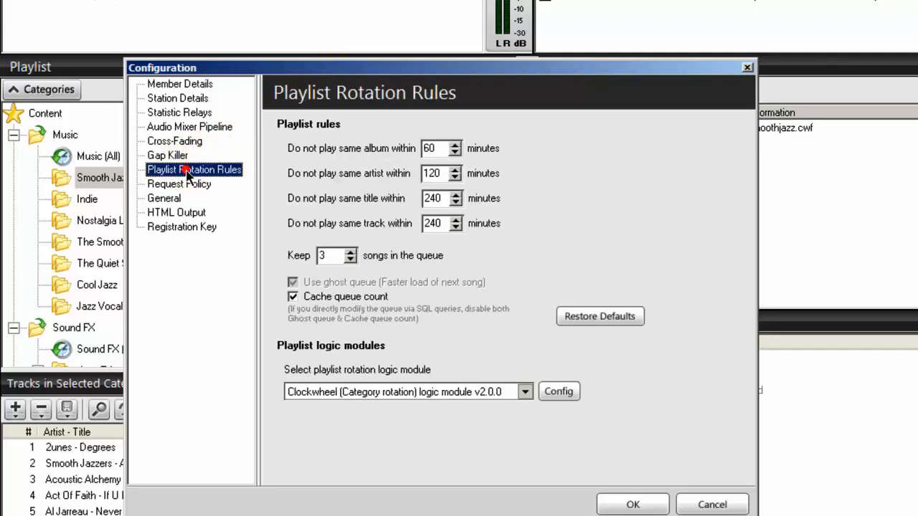
left_click(559, 392)
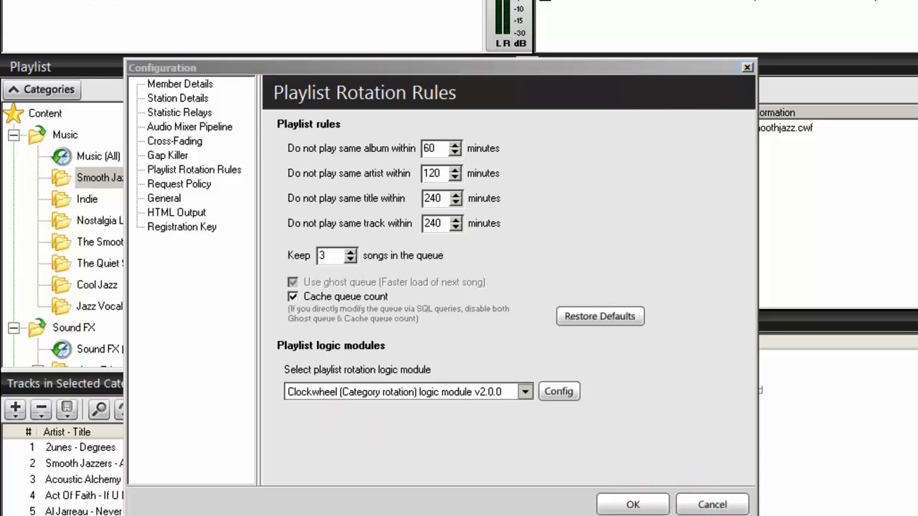
left_click(63, 515)
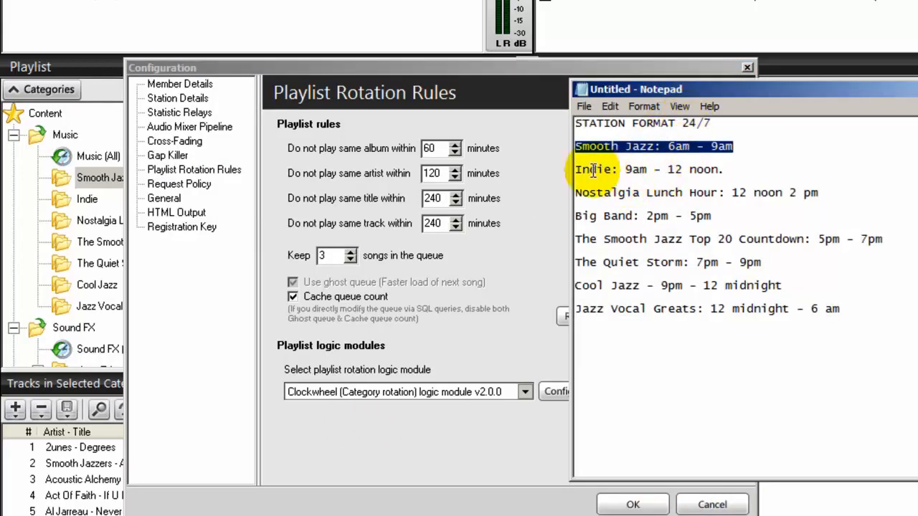
left_click(557, 392)
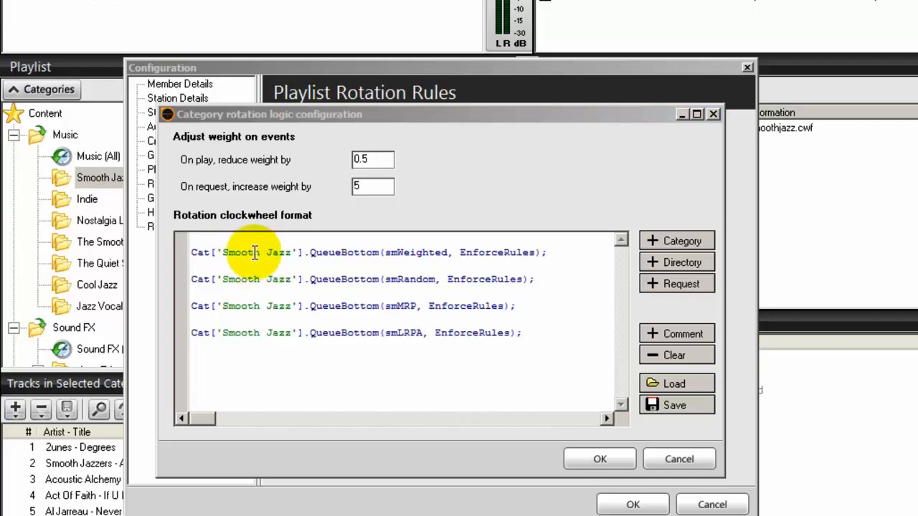
Replace the Smooth Jazz category with Indie in all four lines of the rotation clockwheel format.
left_click_drag(222, 255, 291, 254)
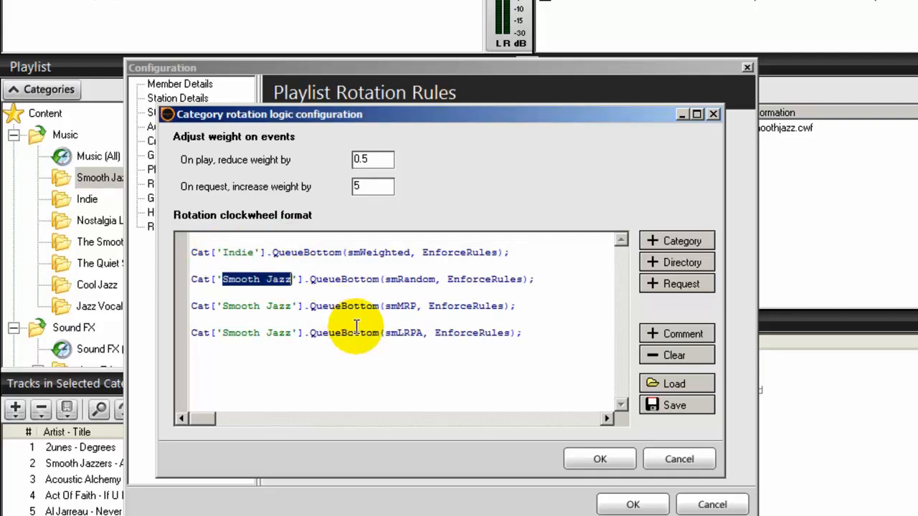
key("ctrl+v")
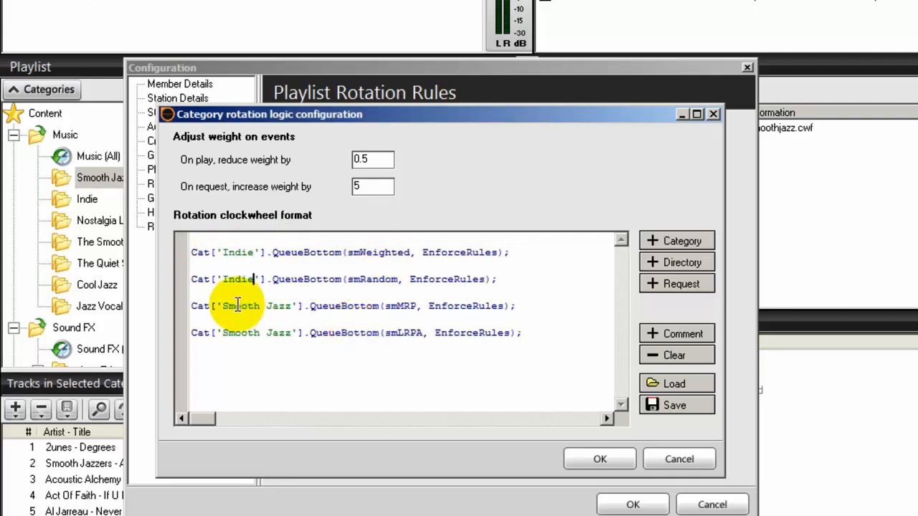
left_click_drag(223, 306, 291, 306)
key("ctrl+v")
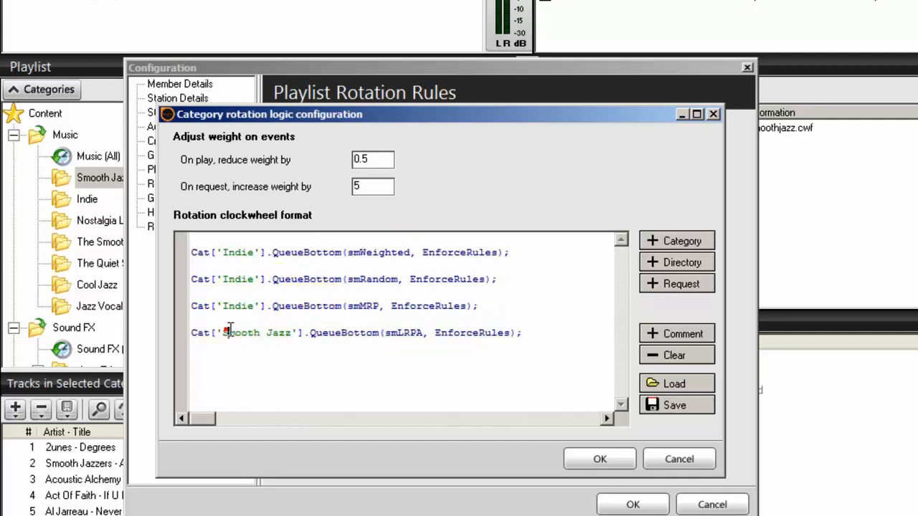
left_click_drag(223, 333, 291, 333)
key("ctrl+v")
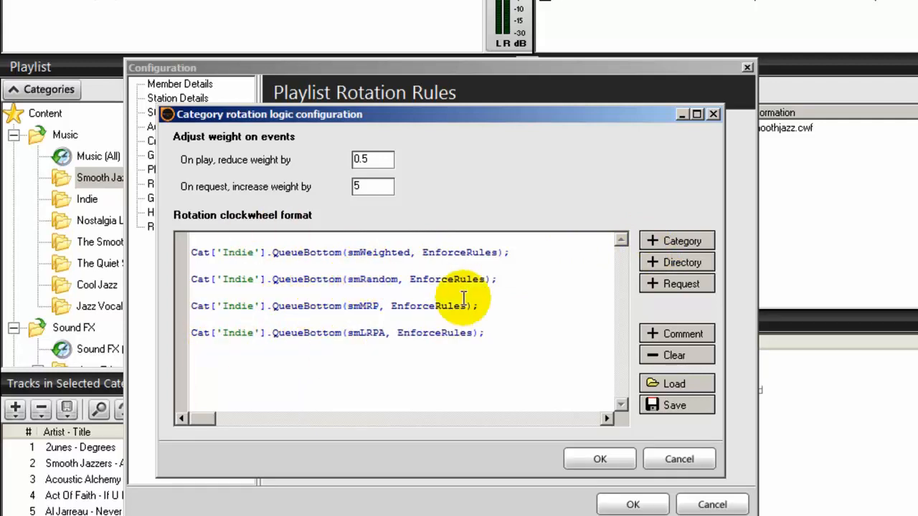
Save the Indie clockwheel as a category rotation script with the file name Indie in the Clockwheels folder.
left_click(689, 406)
type("I")
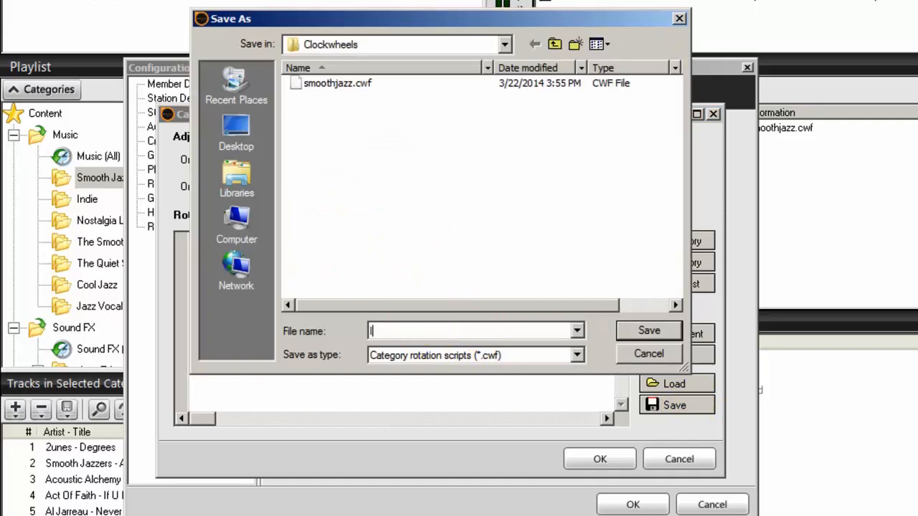
type("ndie")
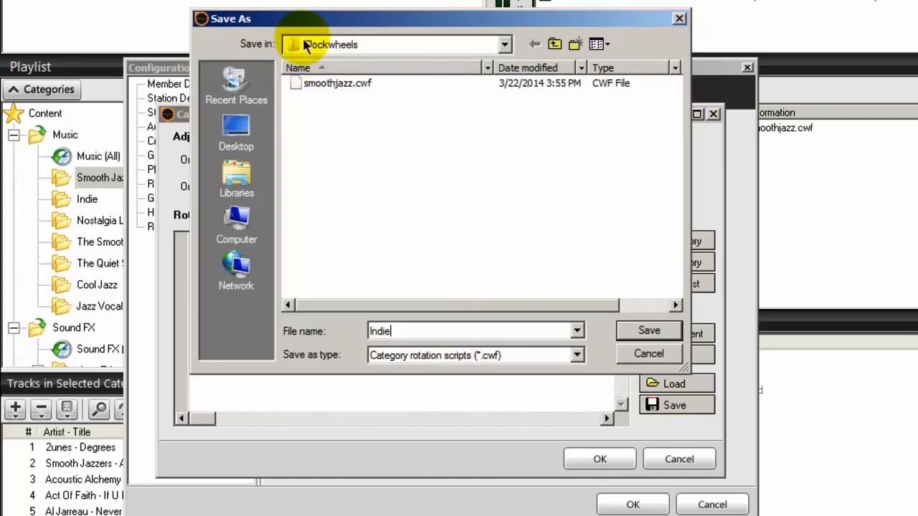
left_click(650, 331)
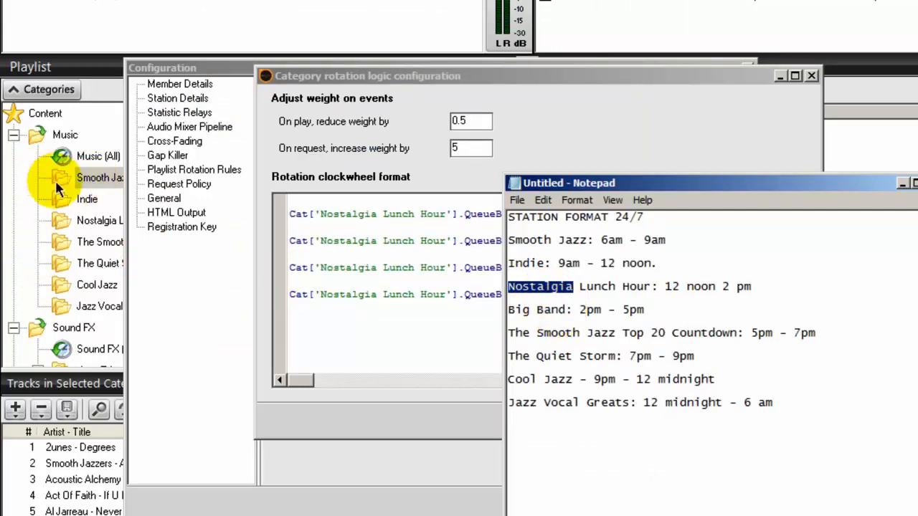
Replace Nostalgia Lunch Hour in all four clockwheel lines with "The Smooth Jazz Top 20 Countdown", copied from the station format notes.
left_click_drag(509, 335, 734, 334)
key("ctrl+c")
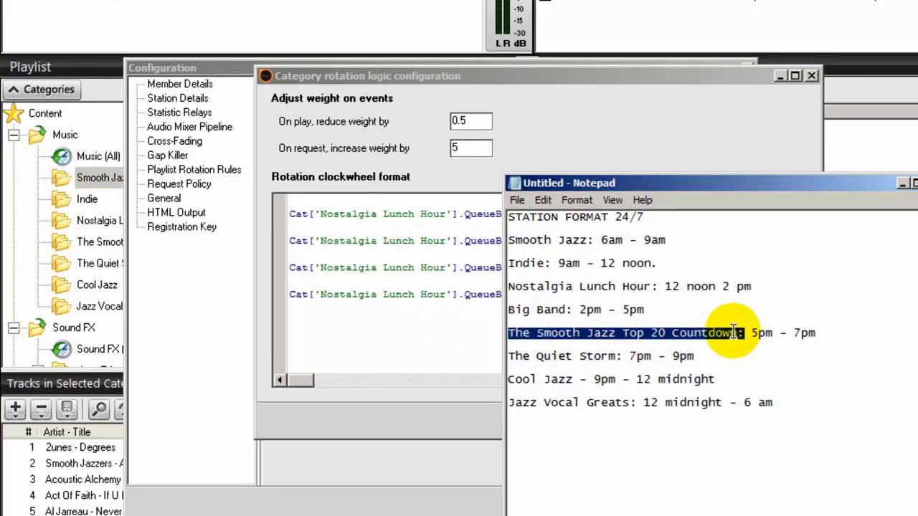
left_click(94, 245)
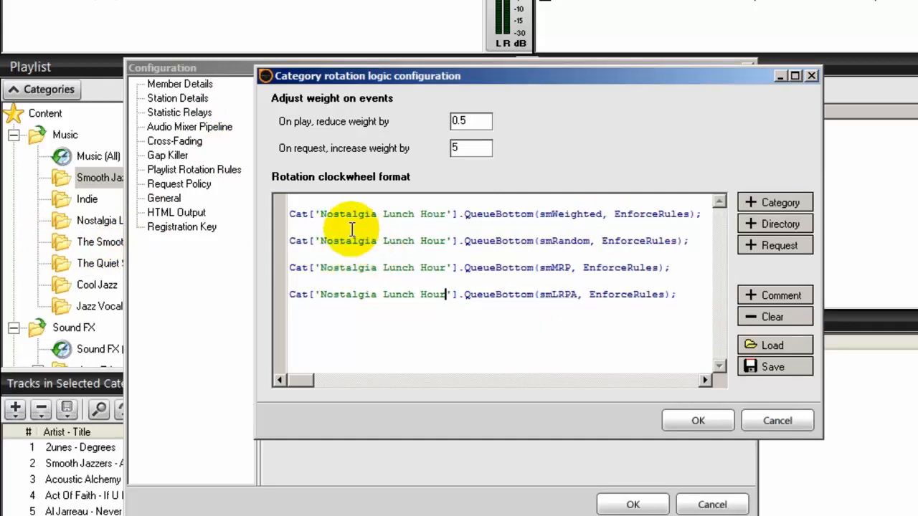
left_click_drag(320, 214, 447, 214)
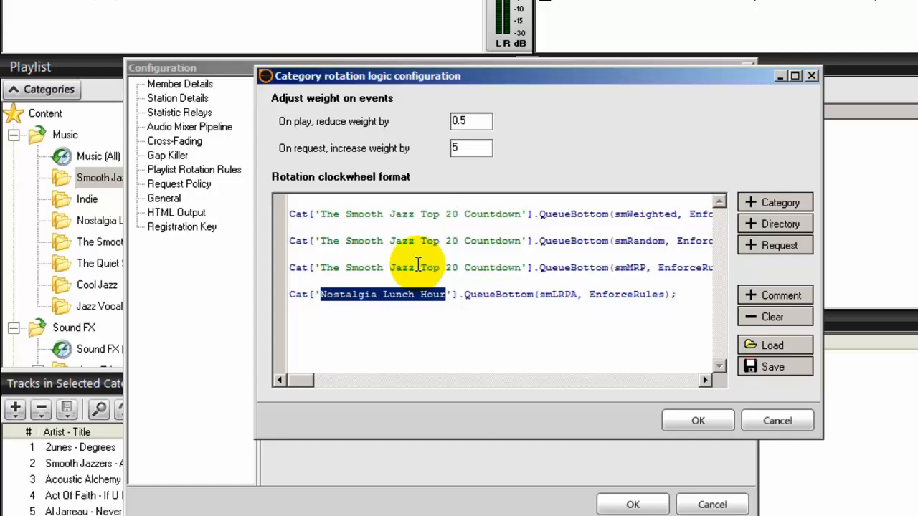
key("ctrl+v")
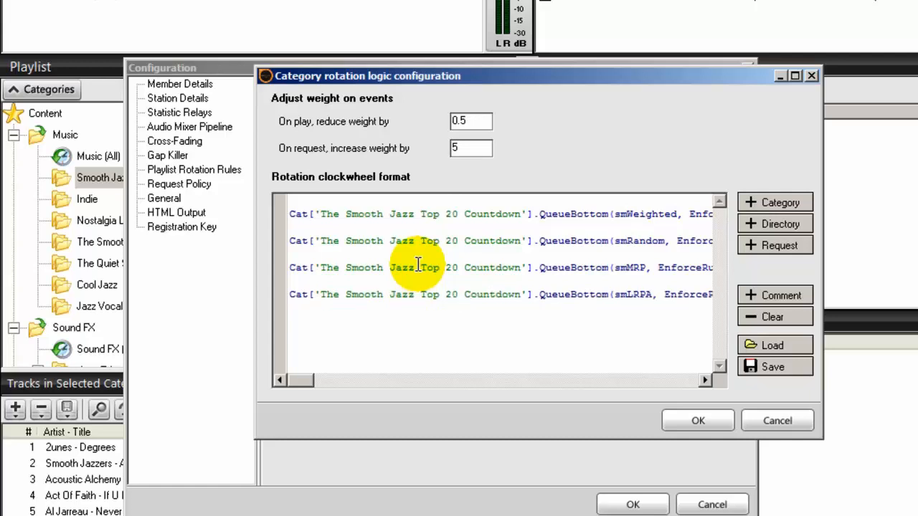
Save the countdown clockwheel as theCountdown.cwf in the Clockwheels folder and accept the category rotation and playlist rotation settings.
left_click(766, 366)
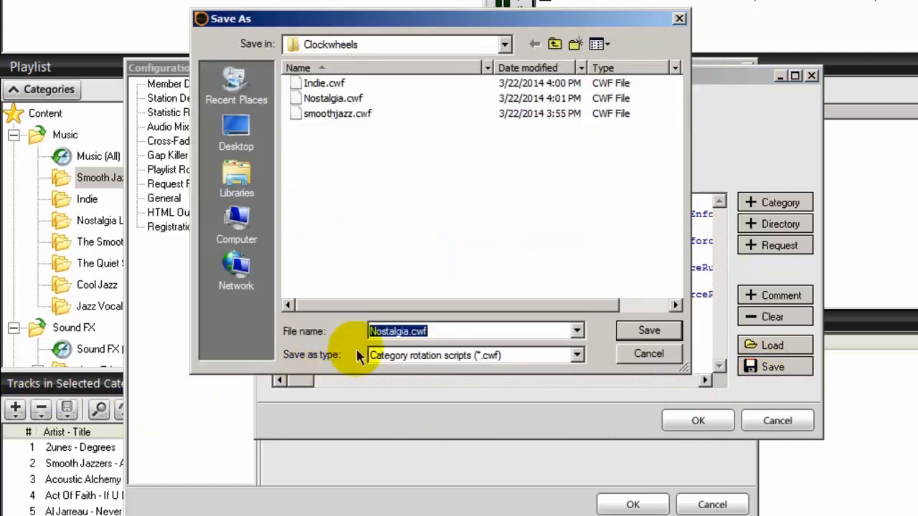
left_click(409, 331)
left_click_drag(409, 331, 326, 334)
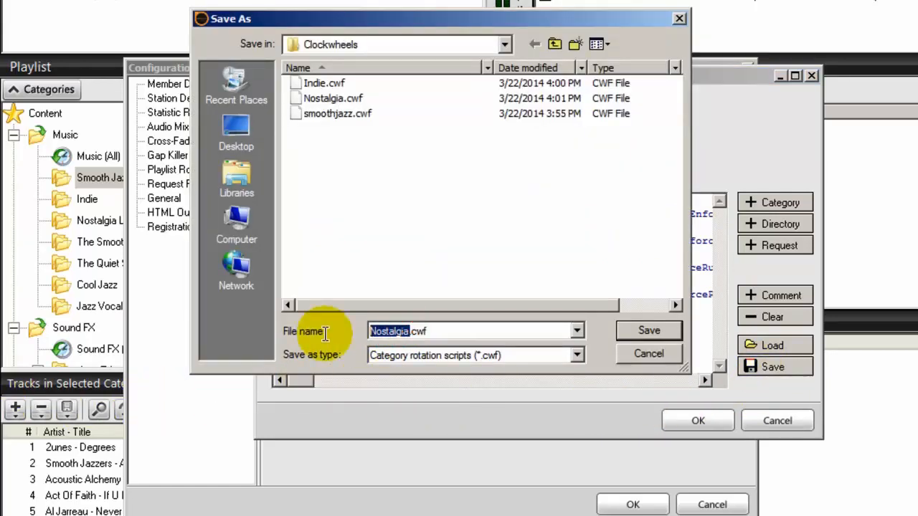
key("BackSpace")
type("the")
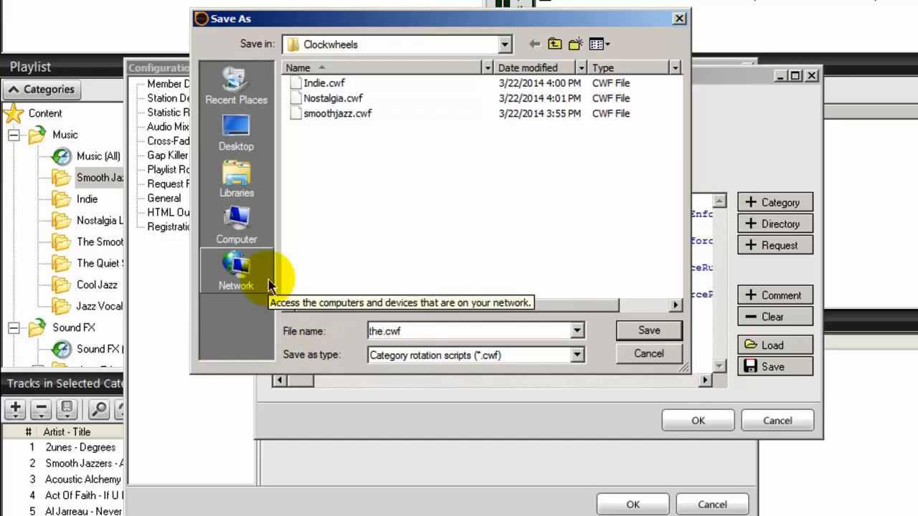
type("Countdown")
left_click(649, 331)
left_click(698, 421)
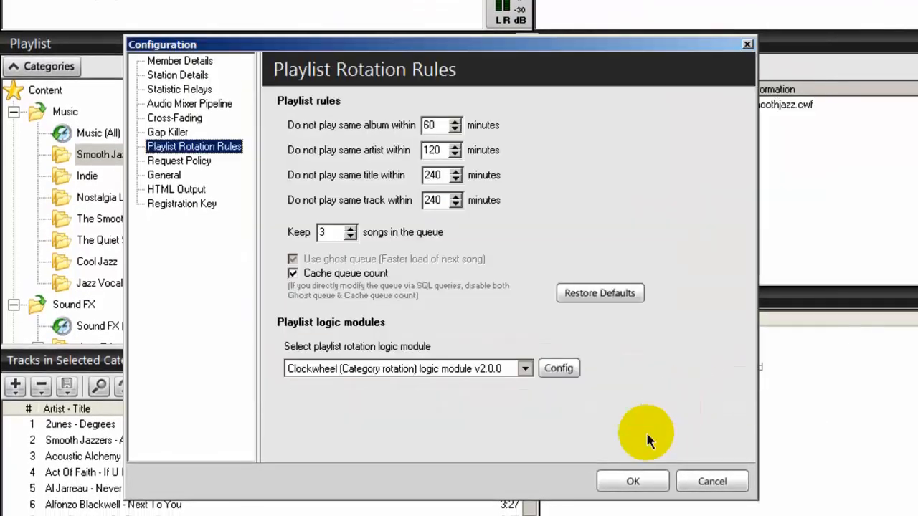
left_click(634, 483)
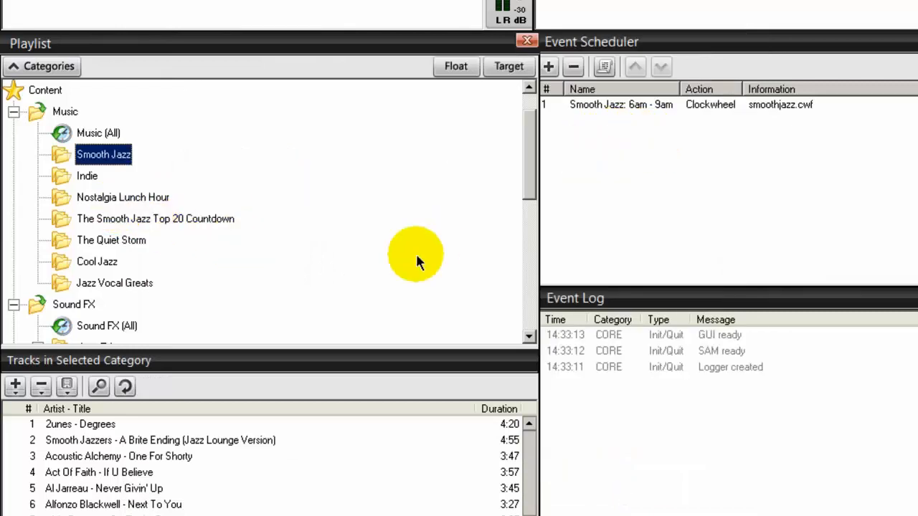
Create a new scheduled event for the Indie category named "Indie: 9am - 12 noon".
left_click(63, 179)
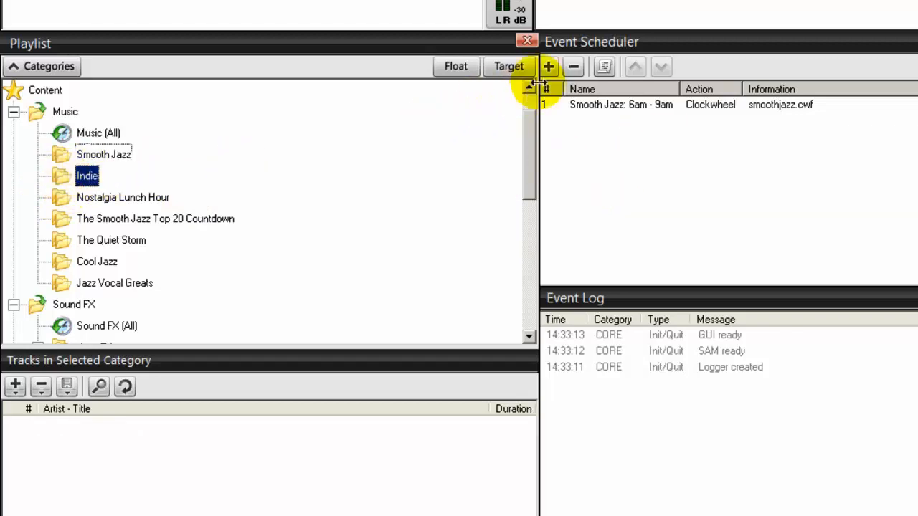
left_click(548, 66)
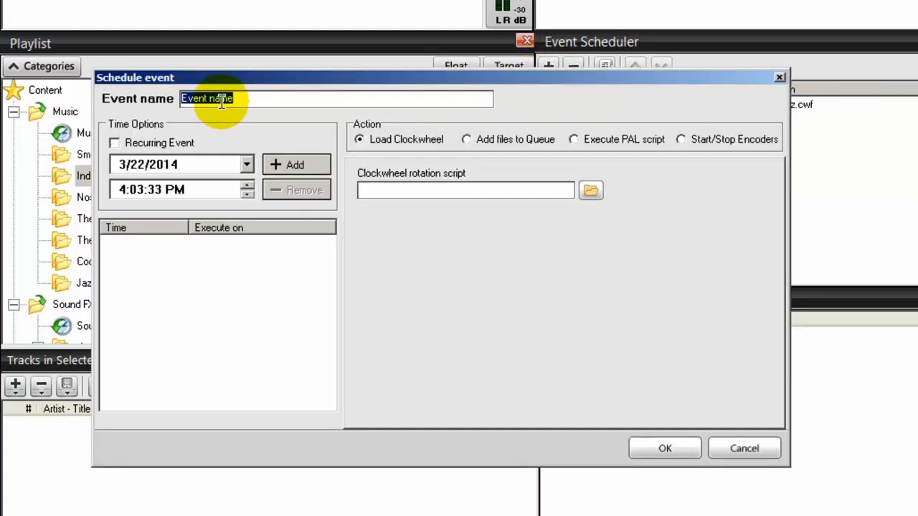
left_click_drag(232, 76, 472, 72)
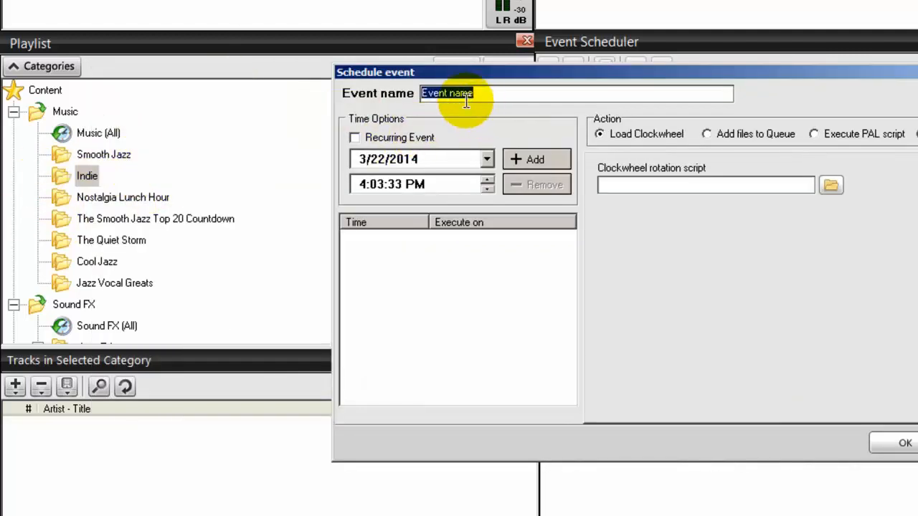
type("In")
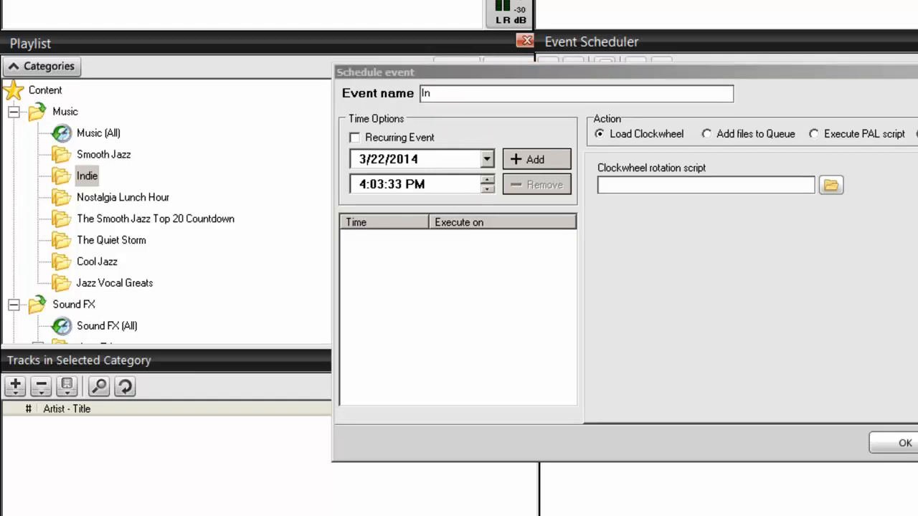
type("die: 9am - 12 noon")
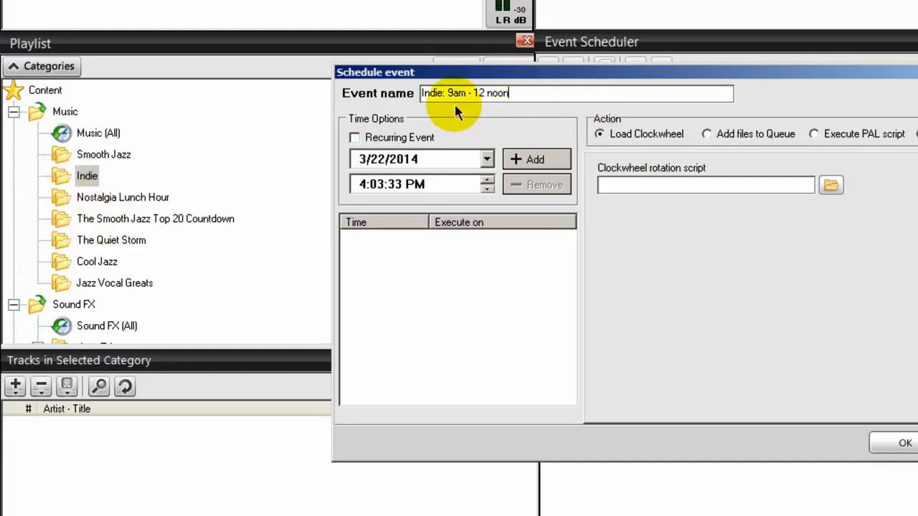
Make the Indie event recur every day and add 8:45:00 AM as its execution time.
left_click(354, 138)
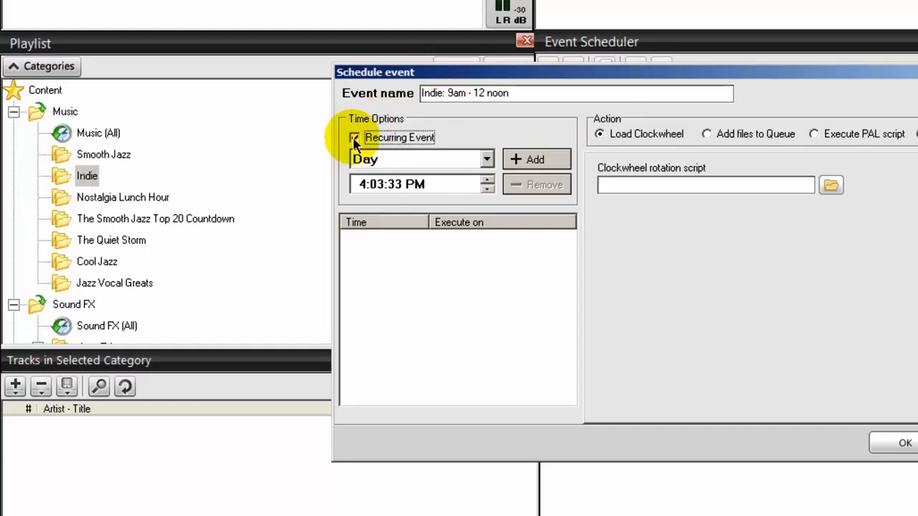
left_click(363, 181)
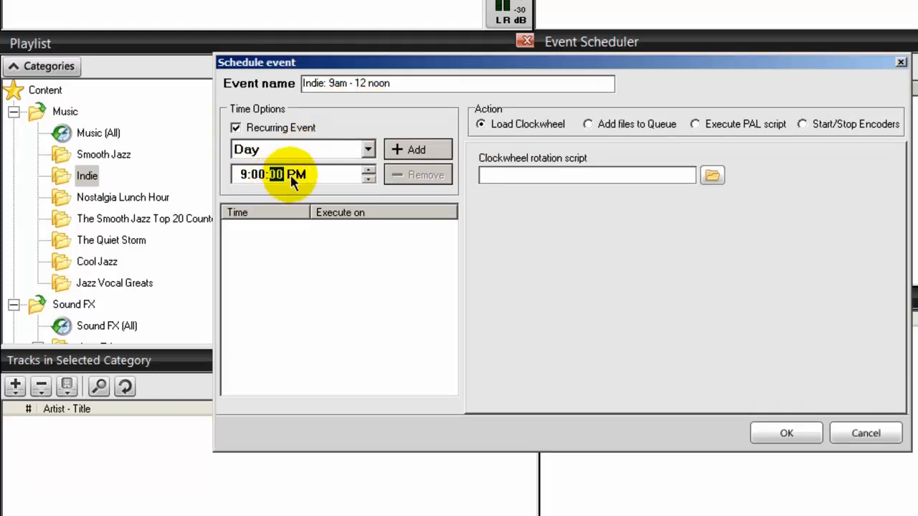
left_click(290, 176)
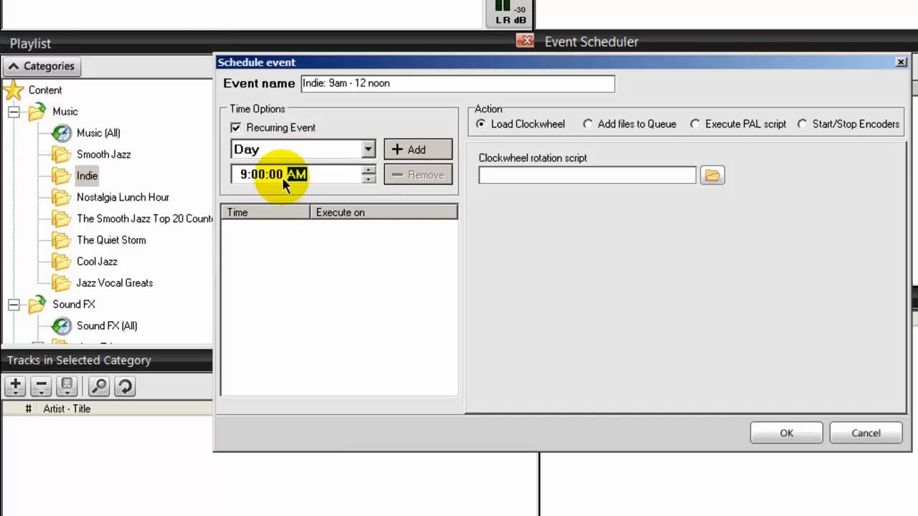
left_click(244, 177)
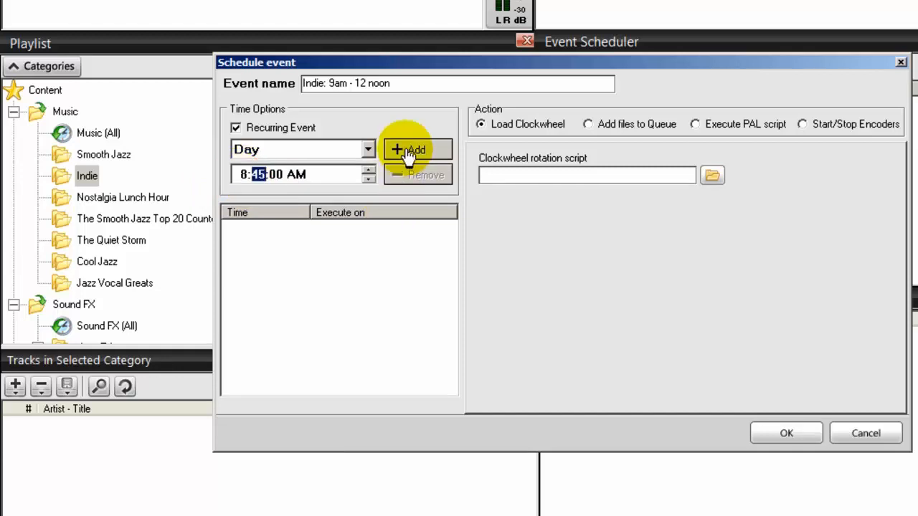
left_click(416, 152)
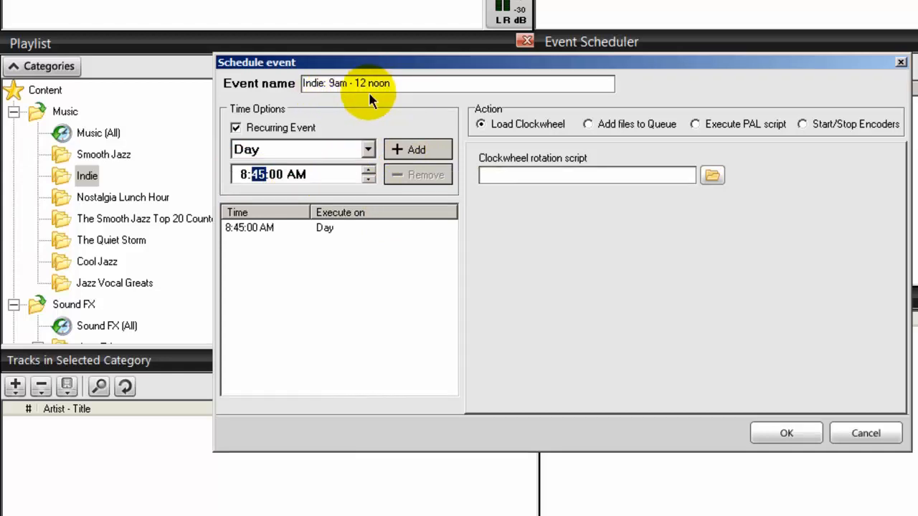
Assign Indie.cwf from the Clockwheels folder as the event's clockwheel rotation script and save the event.
left_click(712, 176)
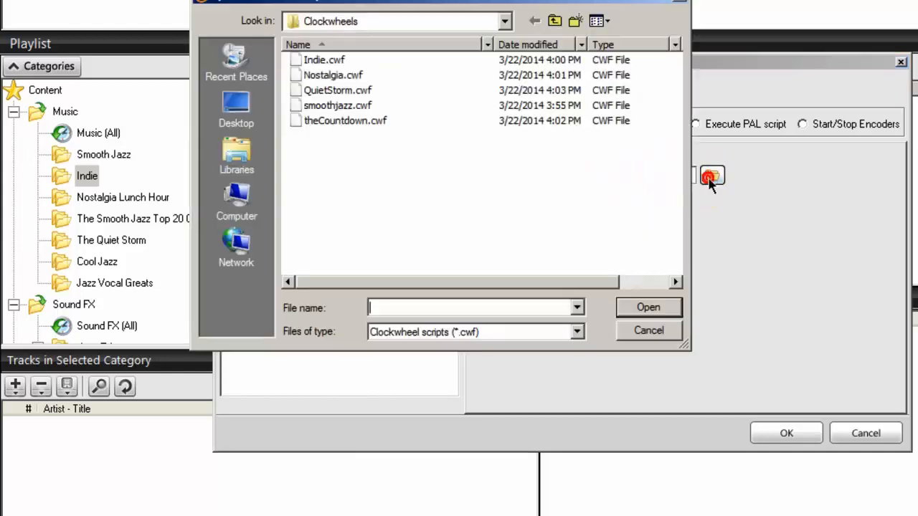
left_click(324, 60)
left_click(648, 307)
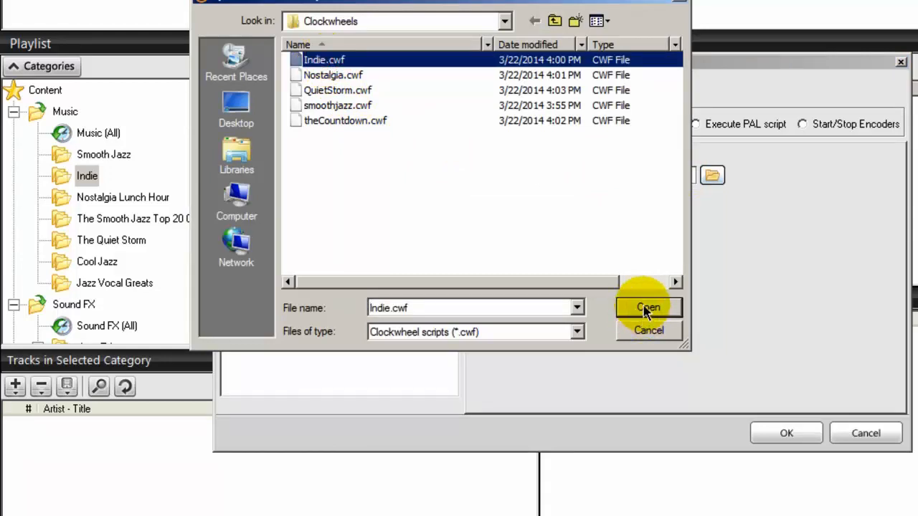
left_click(784, 433)
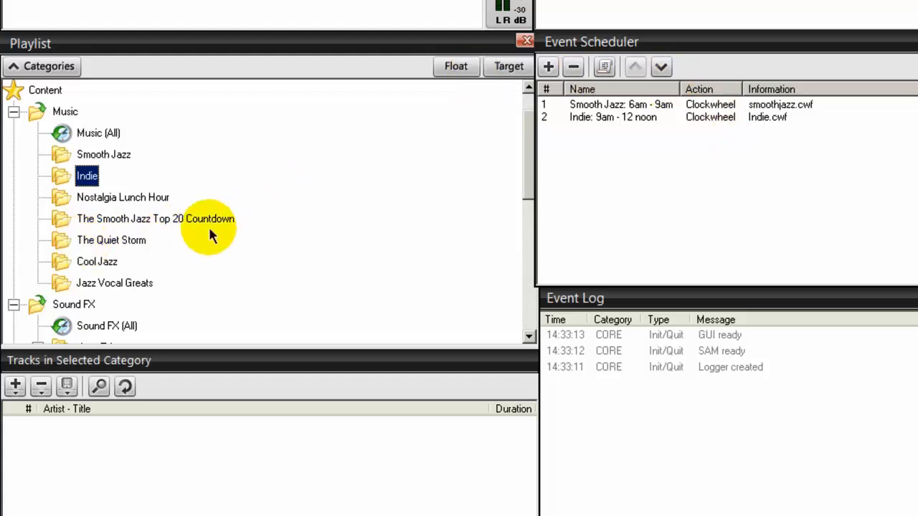
Create a new scheduled event for The Quiet Storm category named "The Quiet Storm: 7pm - 9pm".
left_click(79, 241)
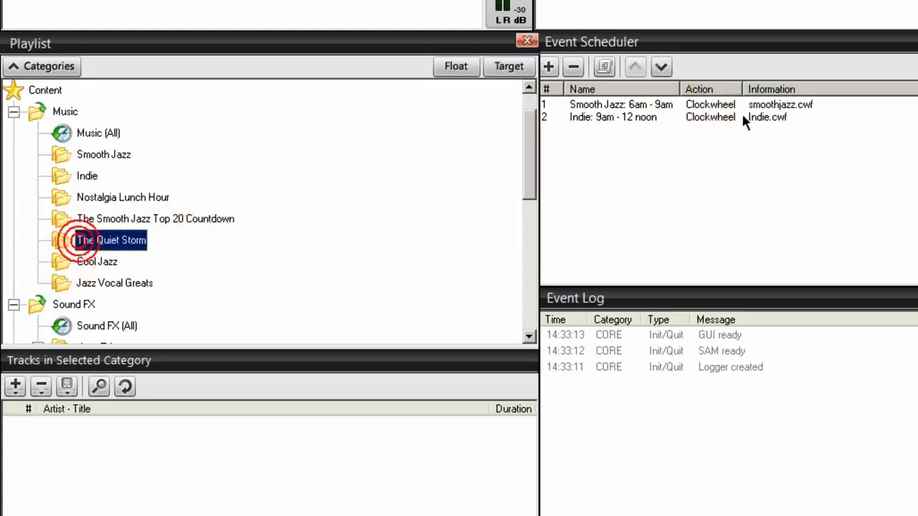
left_click(548, 72)
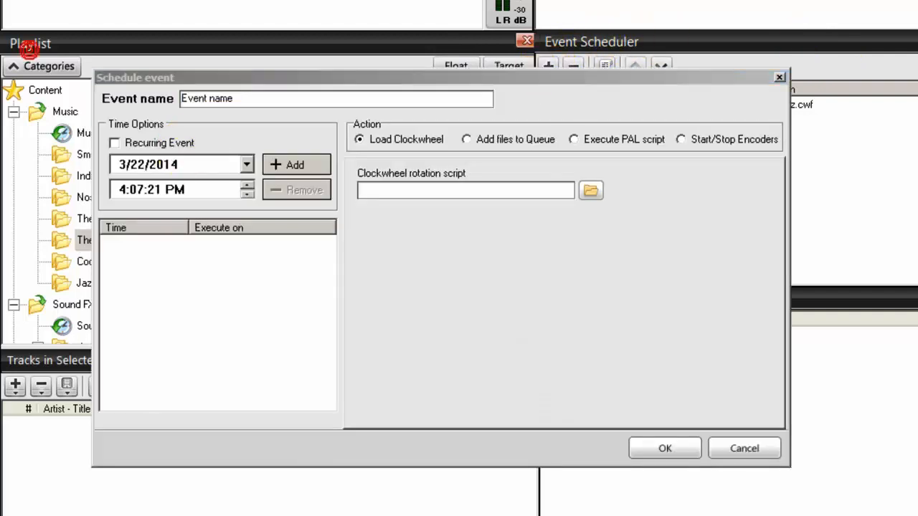
type("The Quiet Storm: 7pm - 9pm")
Make the Quiet Storm event recur every day and add 6:45:00 PM as its execution time.
left_click(113, 143)
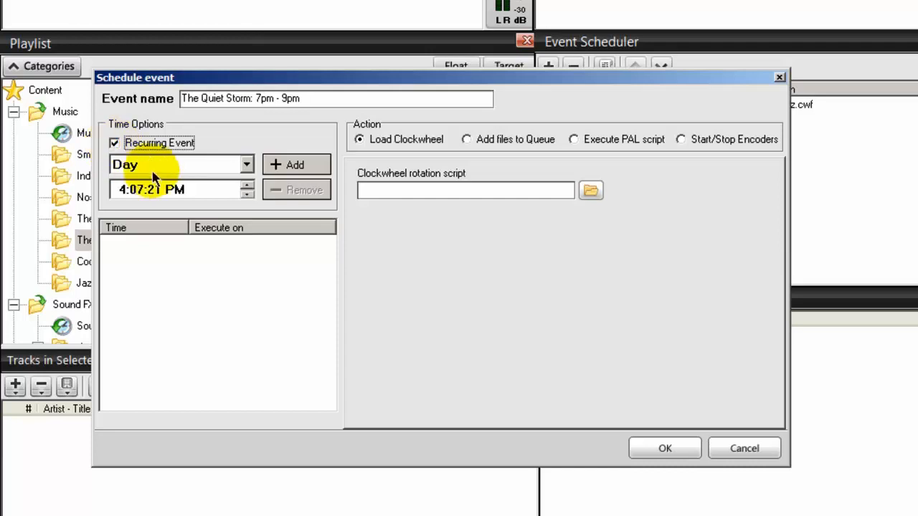
left_click(125, 193)
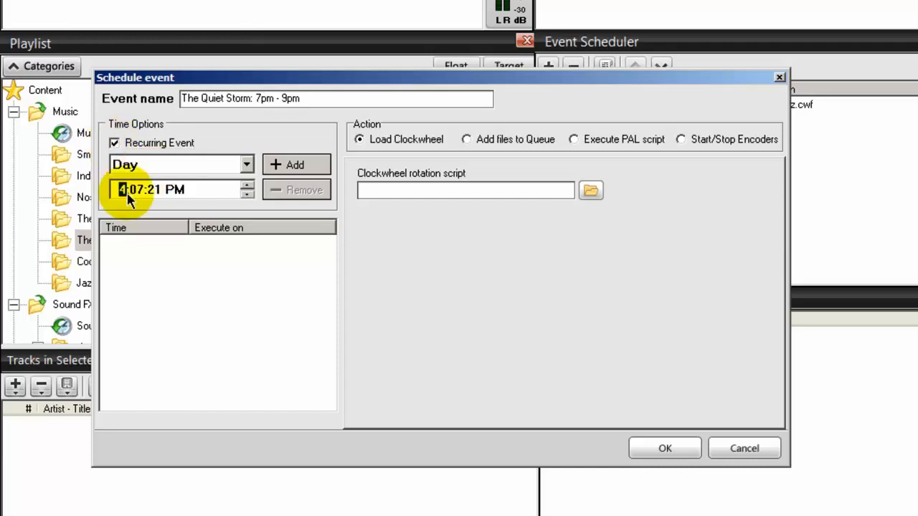
left_click(138, 192)
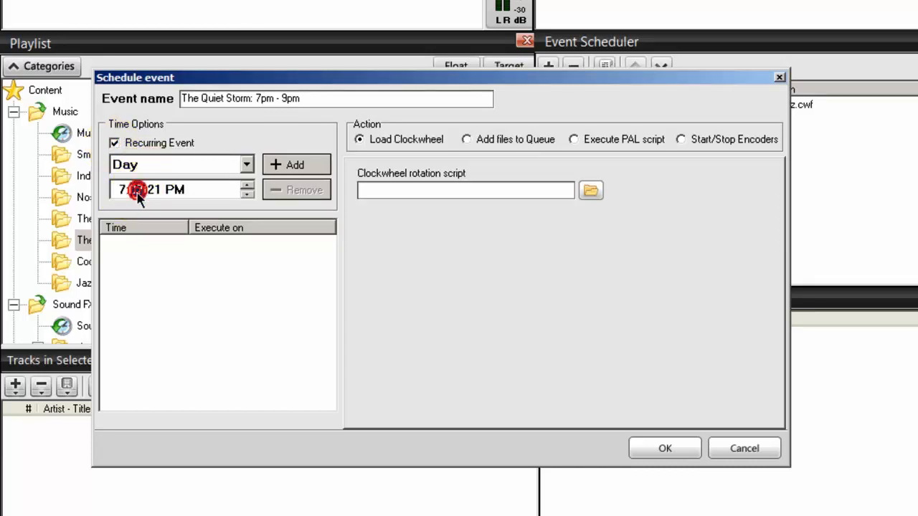
left_click(154, 191)
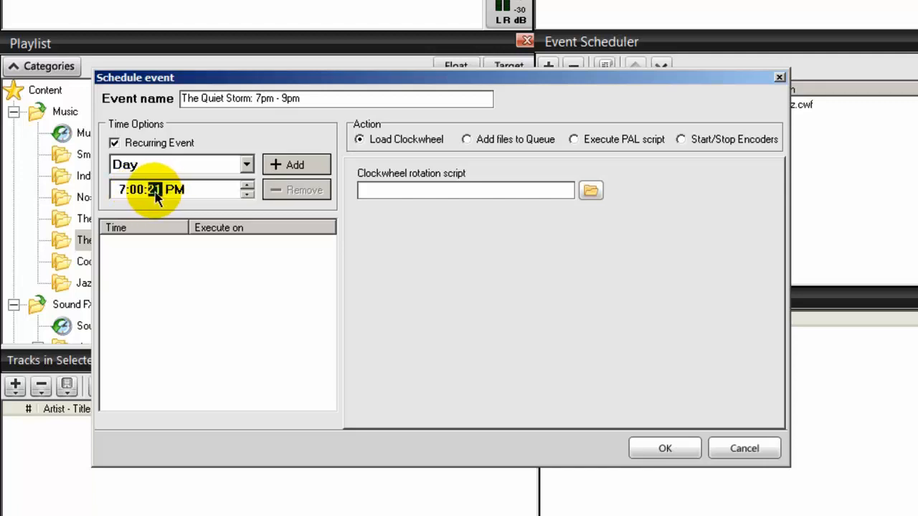
type("00")
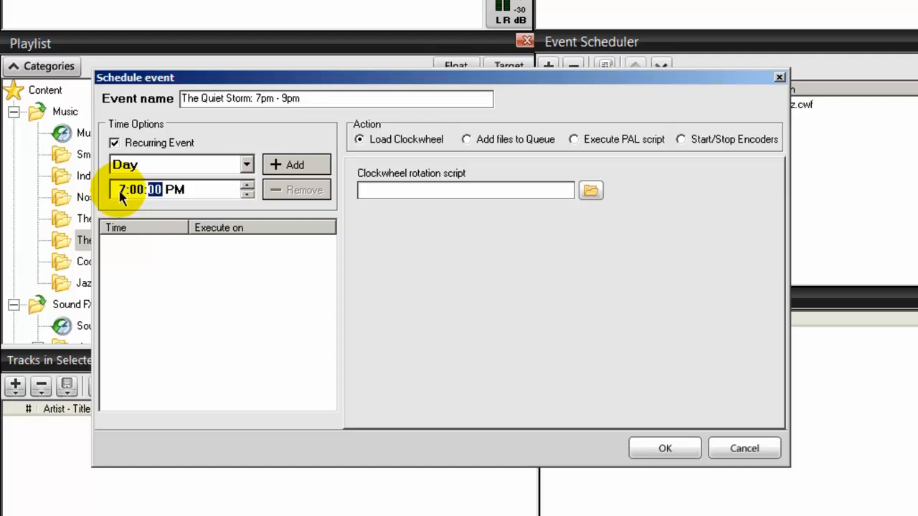
left_click(121, 192)
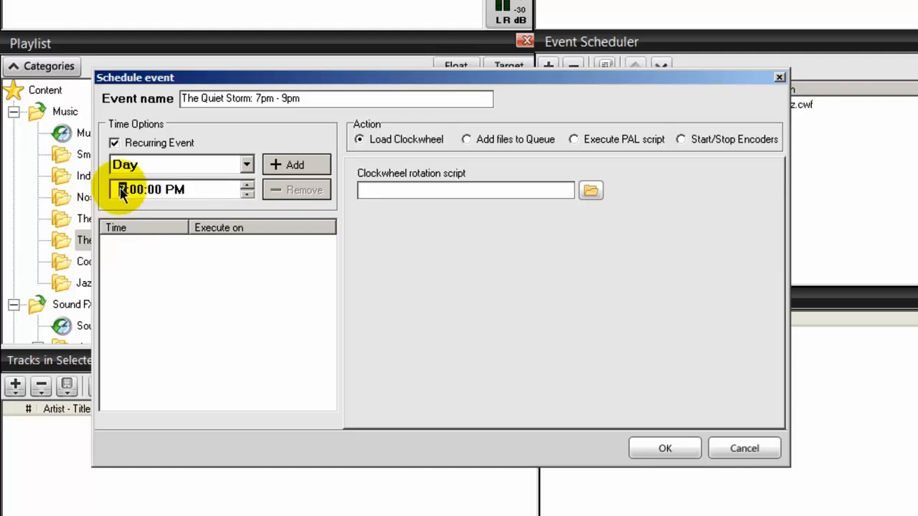
type("645")
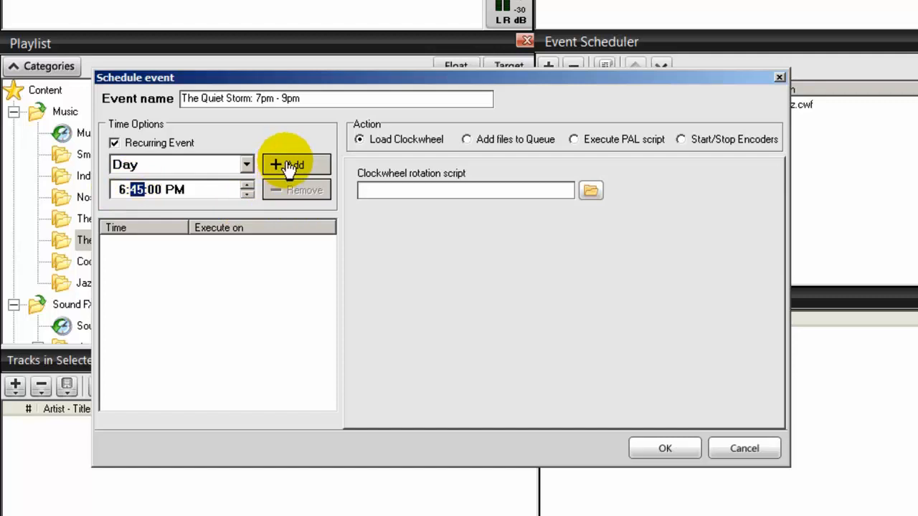
left_click(289, 166)
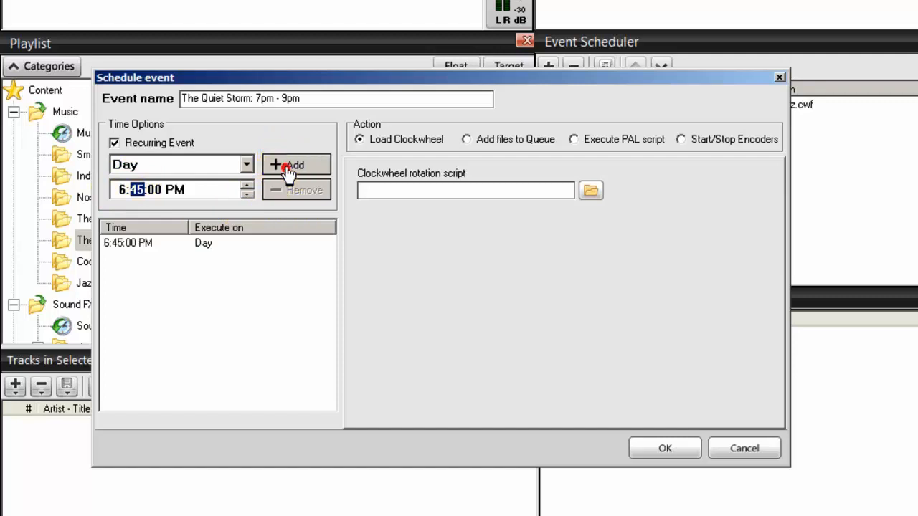
Assign QuietStorm.cwf from the Clockwheels folder as the event's clockwheel rotation script and save the event.
left_click(591, 191)
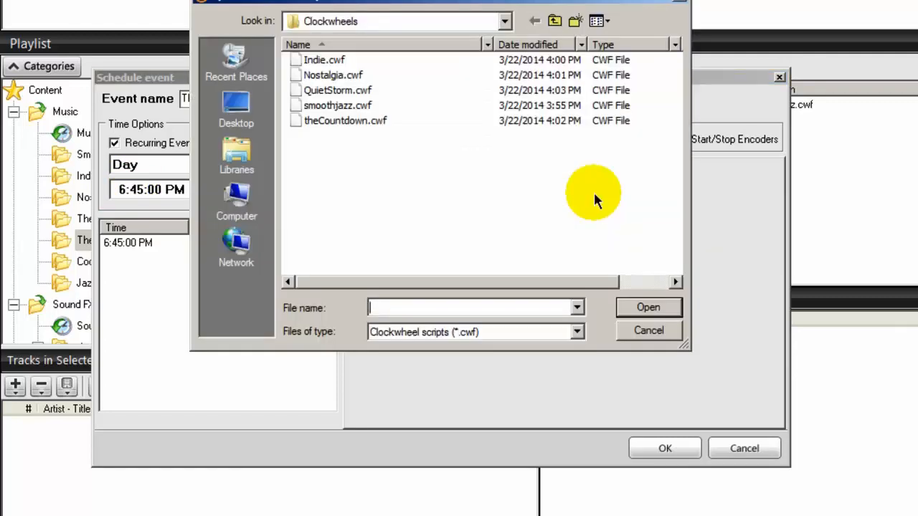
left_click(351, 92)
left_click(647, 307)
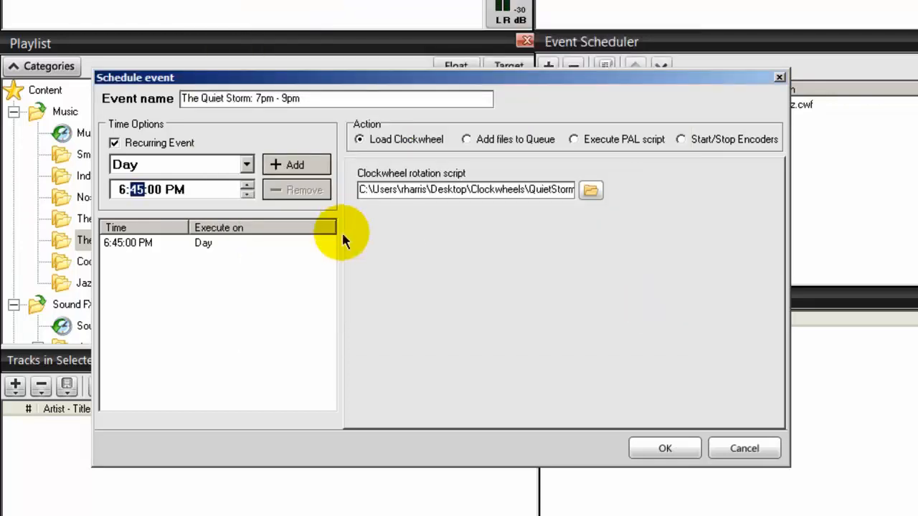
left_click(666, 449)
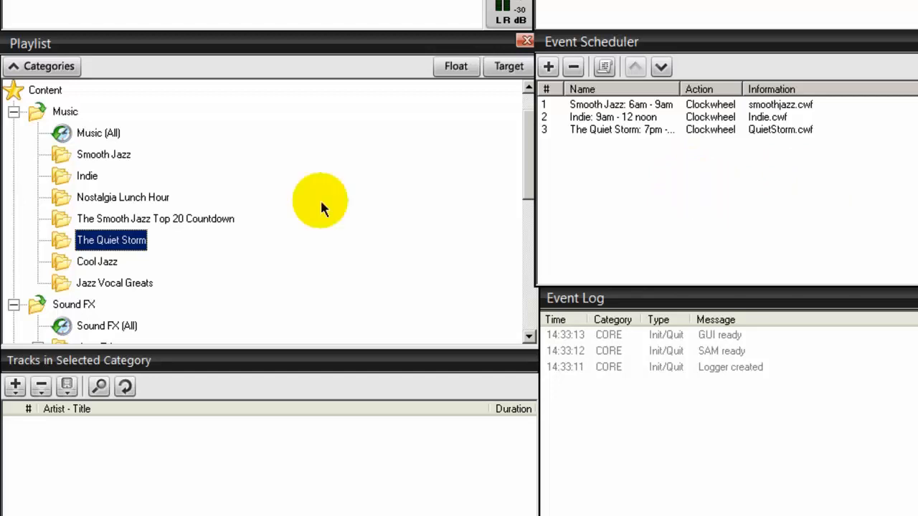
Switch to the station format notes in Notepad and copy the category name "Big Band".
key("alt+Tab")
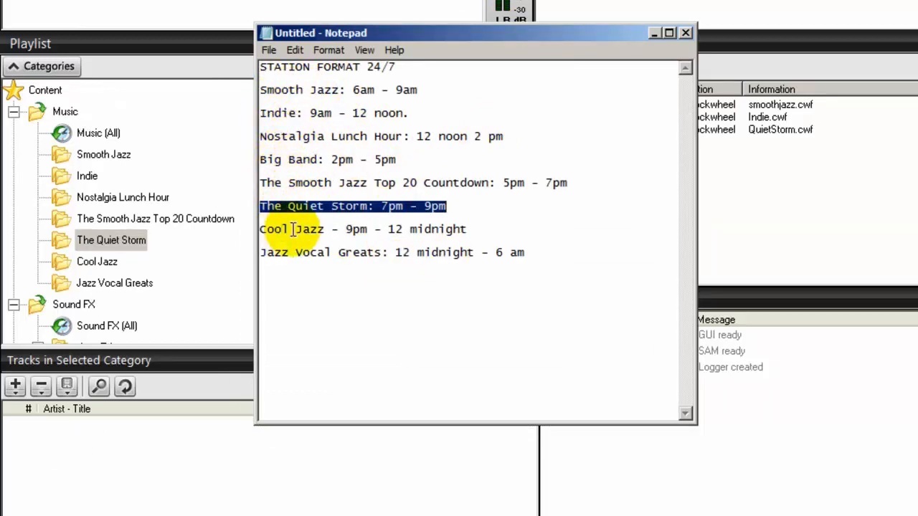
left_click_drag(368, 32, 0, 38)
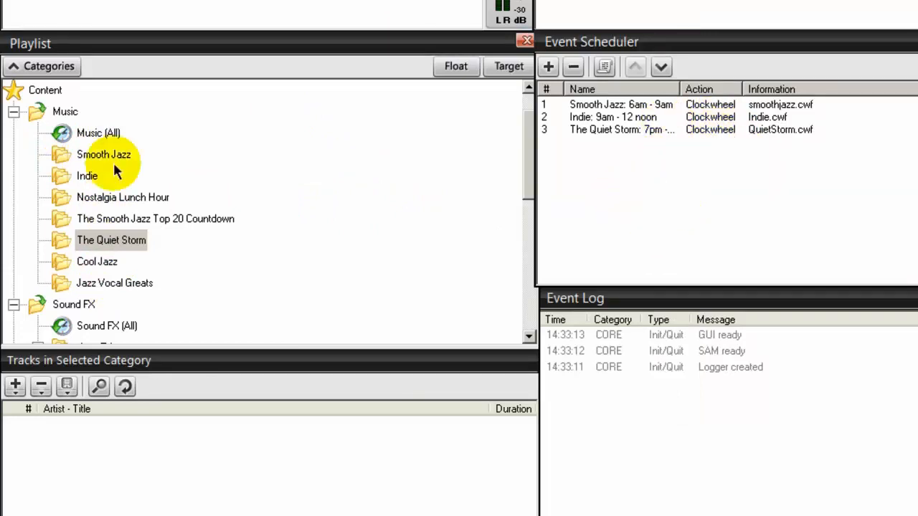
left_click_drag(1, 43, 688, 23)
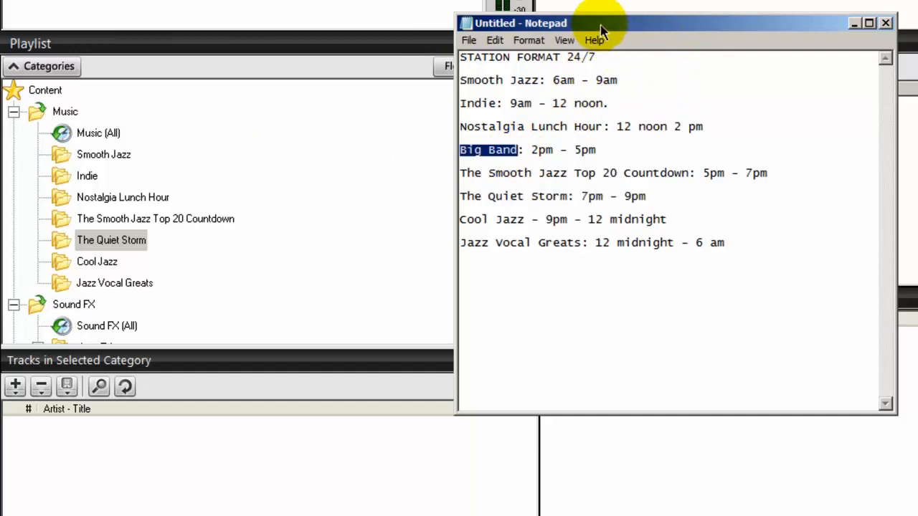
left_click(601, 25)
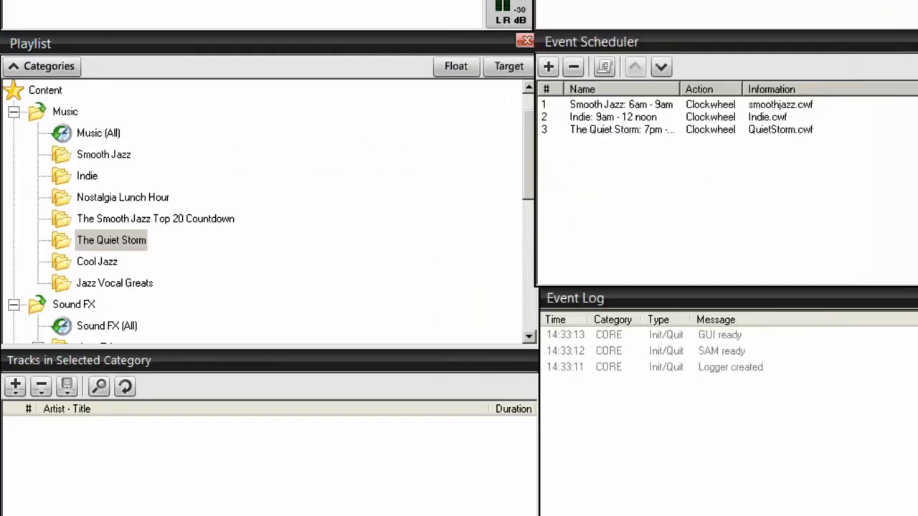
Create a new category under Music and name it Big Band using the copied text.
left_click(37, 110)
right_click(39, 111)
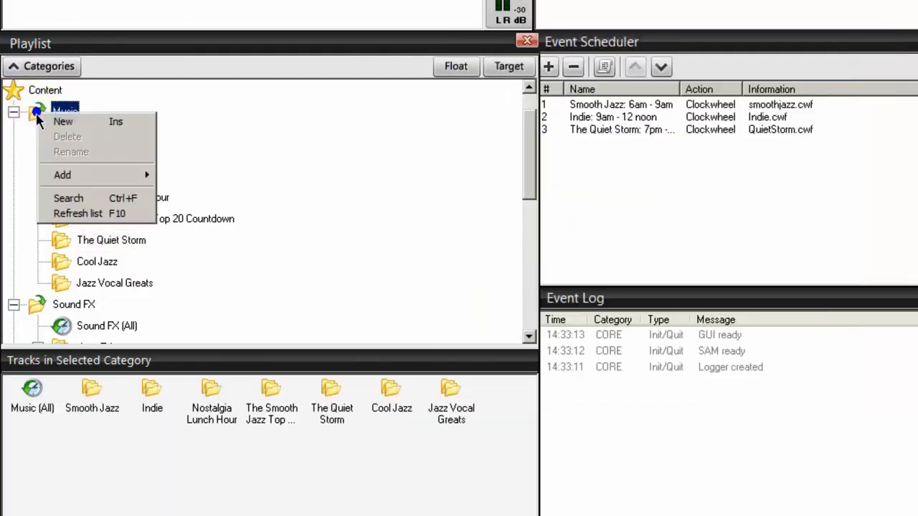
left_click(86, 122)
right_click(107, 305)
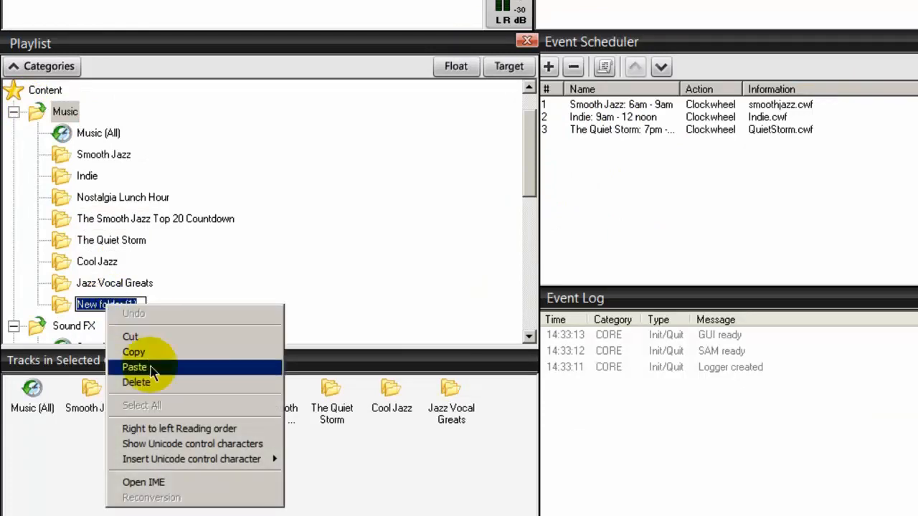
left_click(135, 367)
left_click(185, 316)
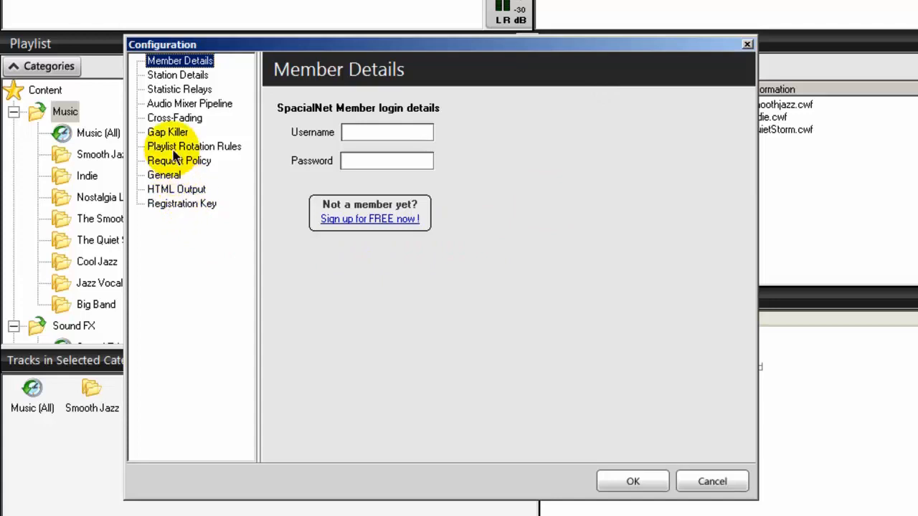
Check how the category name The Quiet Storm is written in the clockwheel rotation script and close the configuration.
left_click(174, 147)
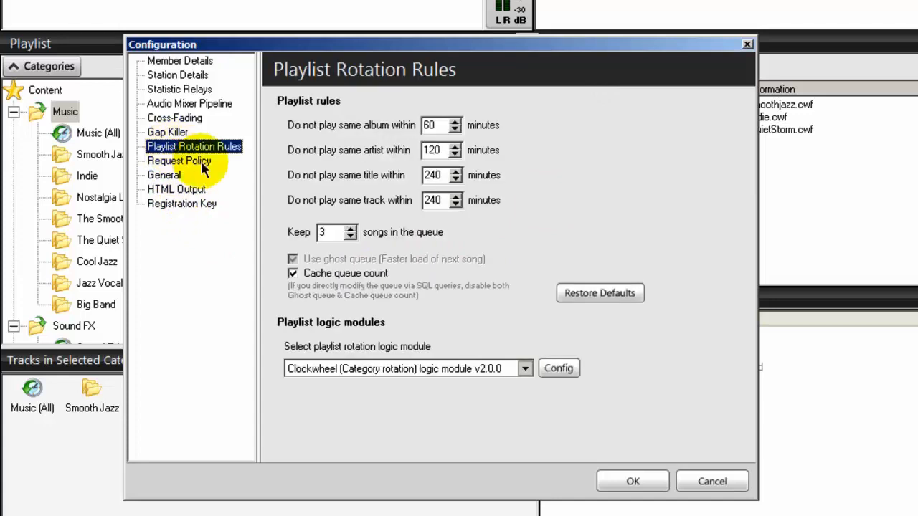
left_click(559, 369)
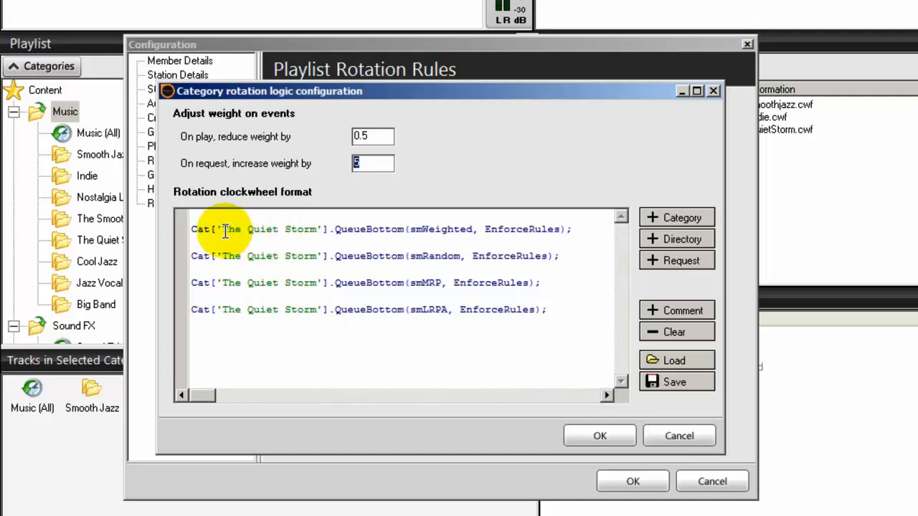
left_click_drag(225, 231, 305, 231)
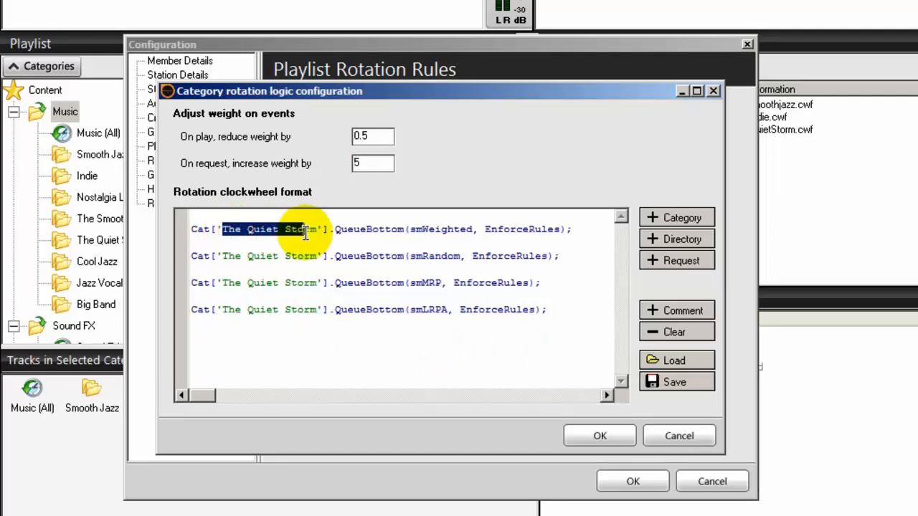
left_click(306, 231)
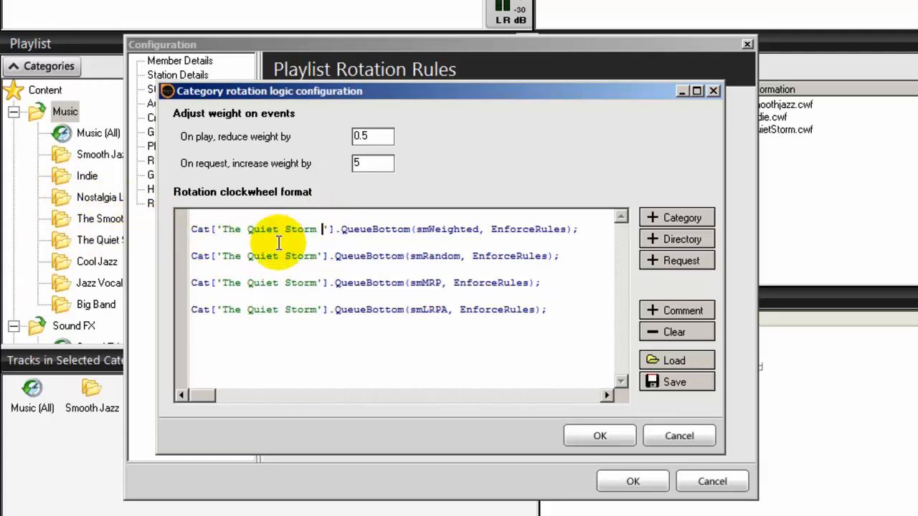
key("BackSpace")
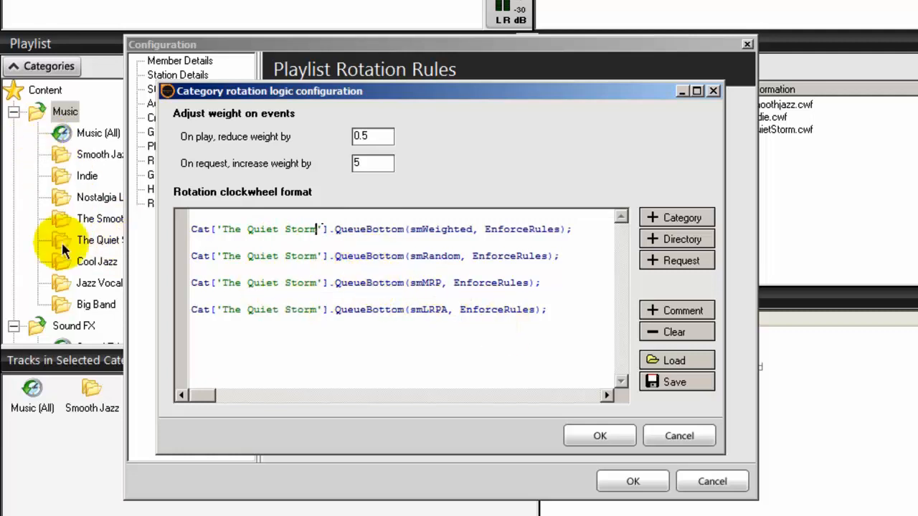
left_click(606, 435)
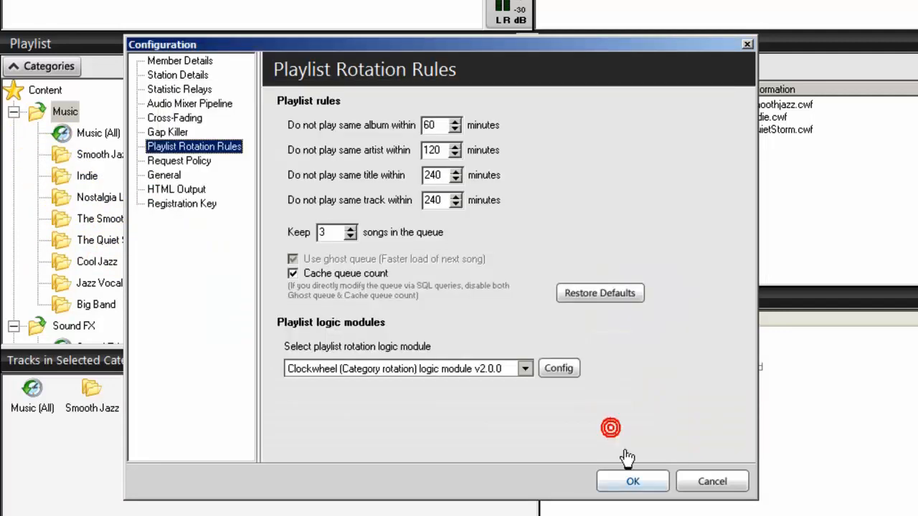
left_click(634, 483)
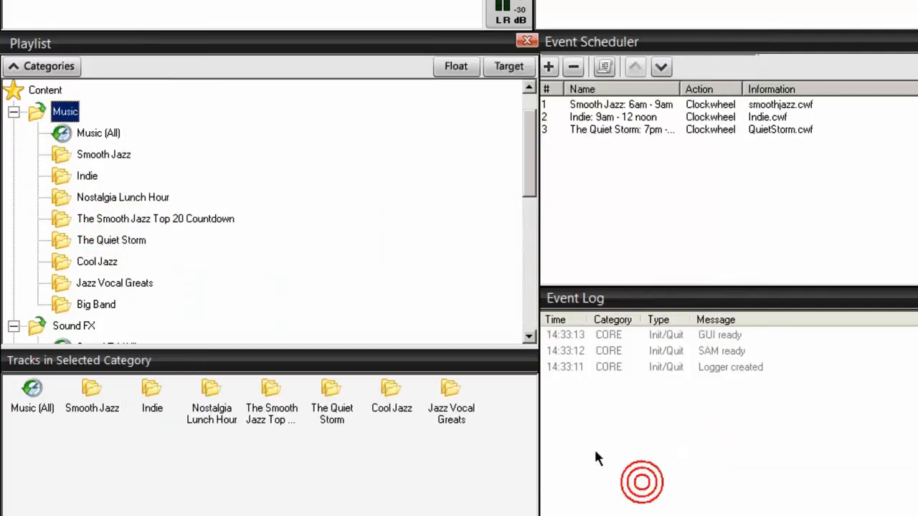
Examine the tracks in each Music category, from Smooth Jazz and Indie through Big Band.
left_click(98, 157)
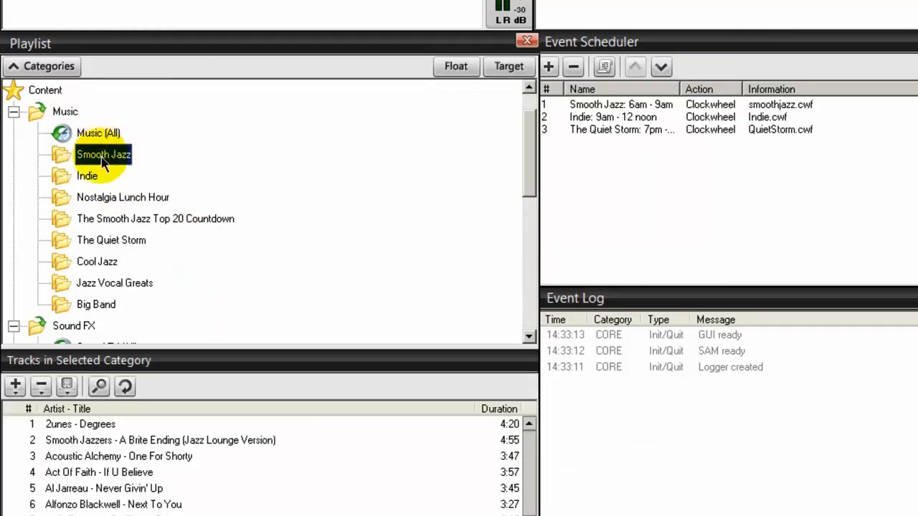
left_click(92, 177)
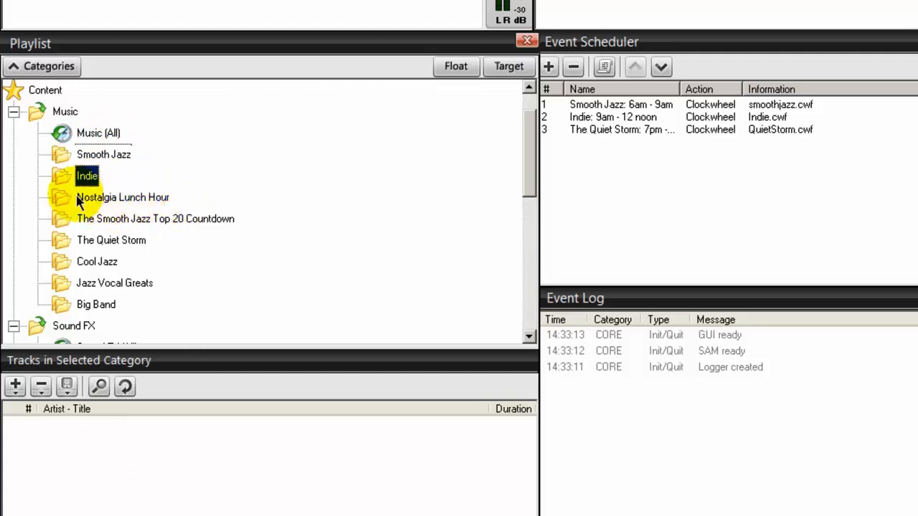
left_click(109, 155)
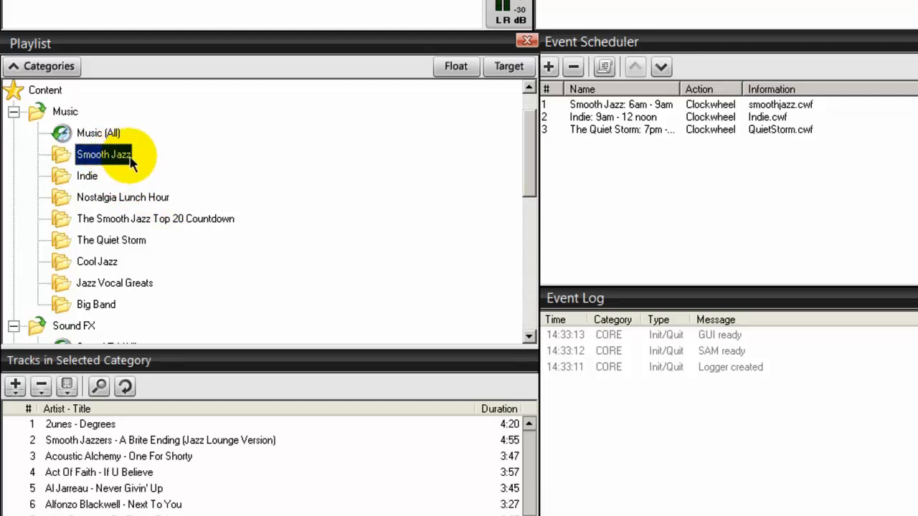
left_click(85, 175)
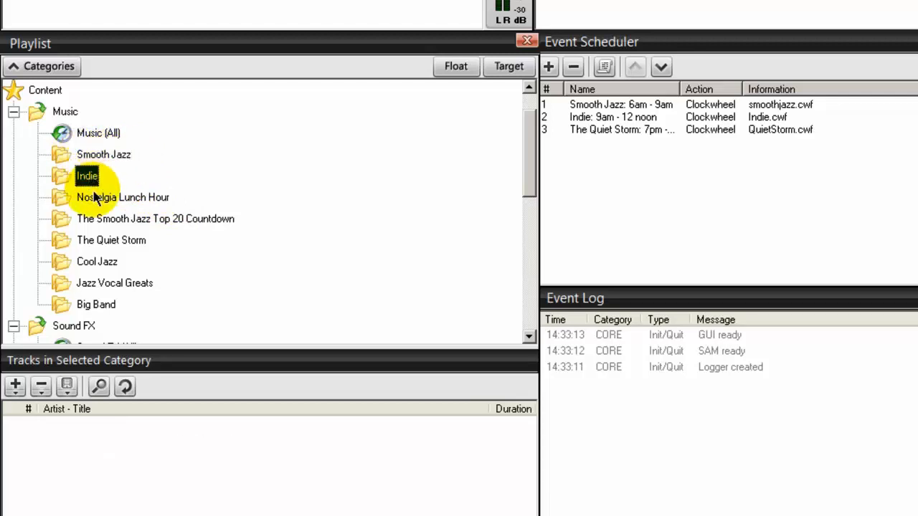
left_click(96, 200)
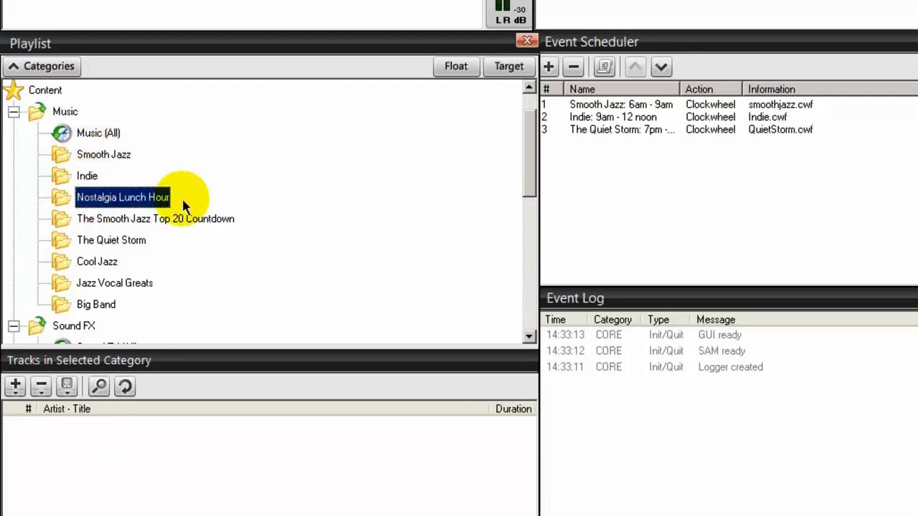
left_click(96, 221)
left_click(115, 243)
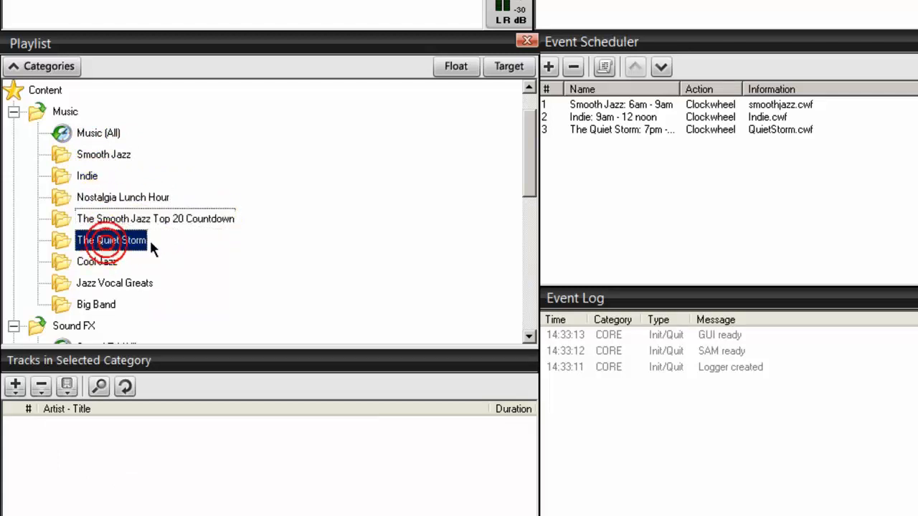
left_click(112, 266)
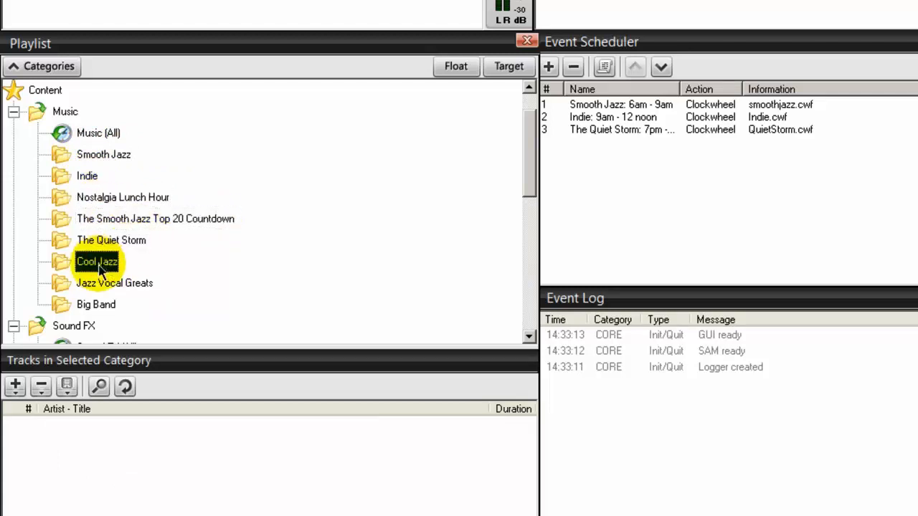
left_click(97, 284)
left_click(83, 304)
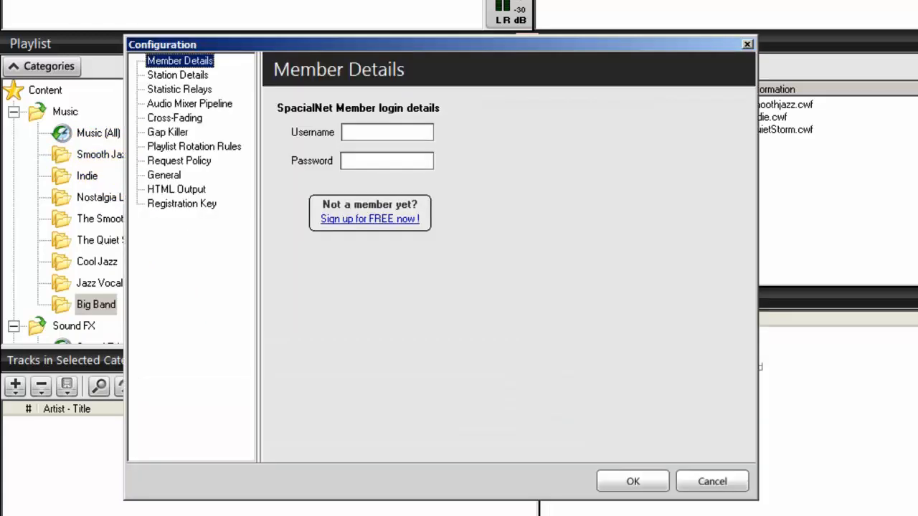
Review the clockwheel logic module's weight settings and its rotation lines for The Quiet Storm.
left_click(191, 147)
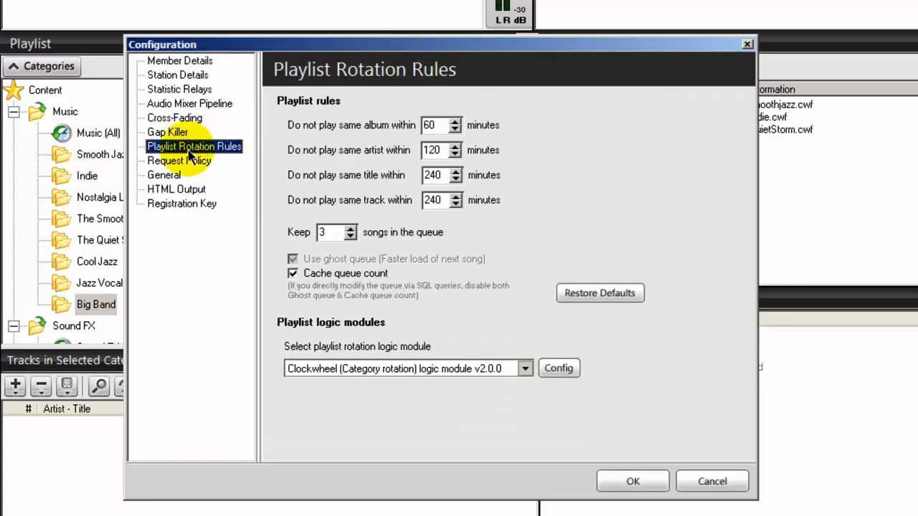
left_click(554, 370)
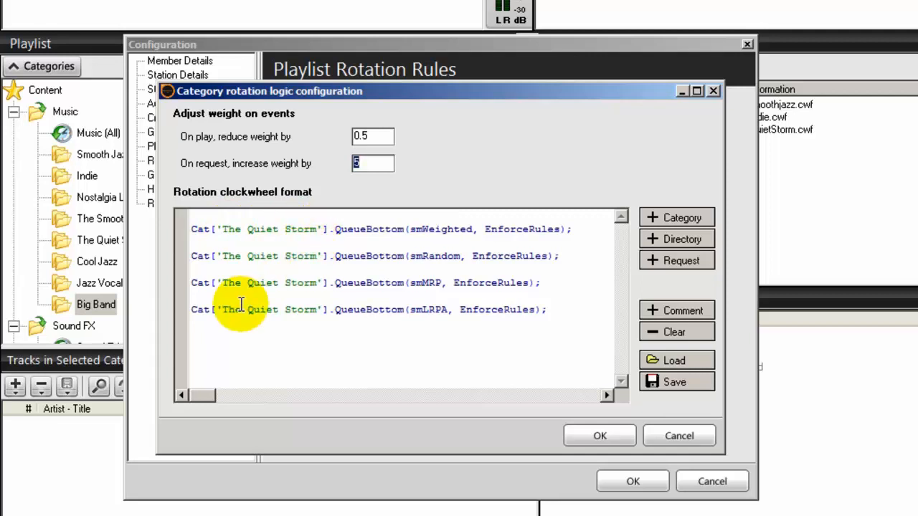
left_click(679, 435)
left_click(643, 484)
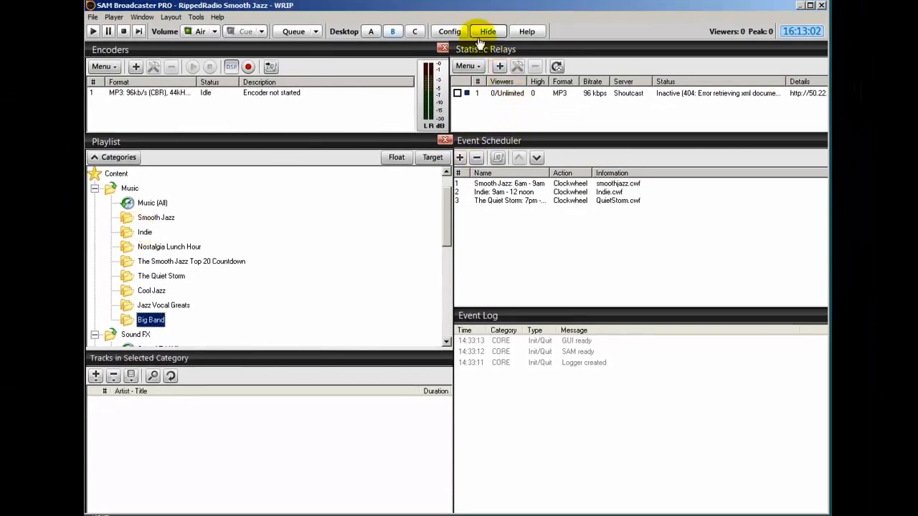
left_click(441, 31)
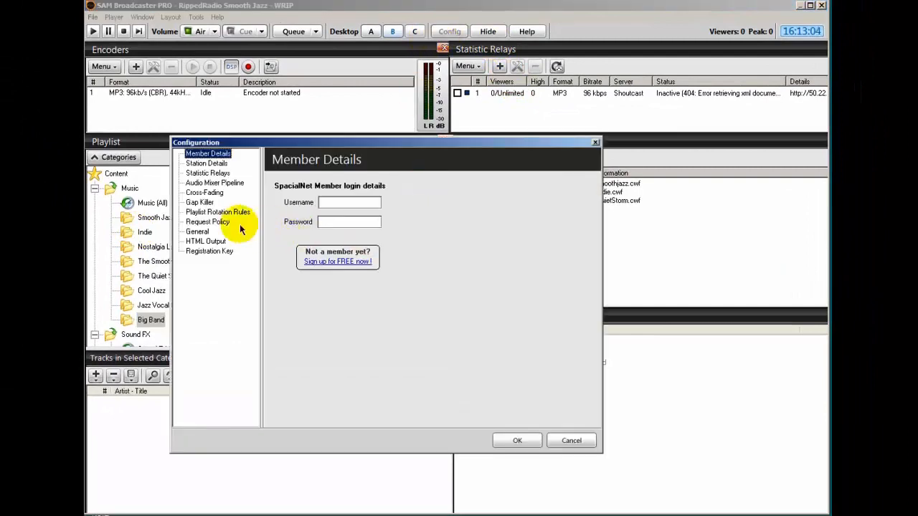
left_click(205, 212)
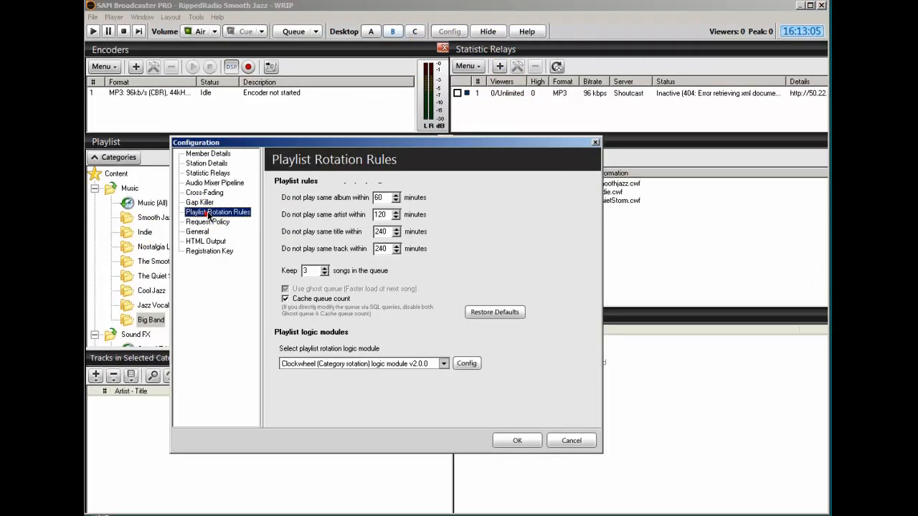
left_click(466, 364)
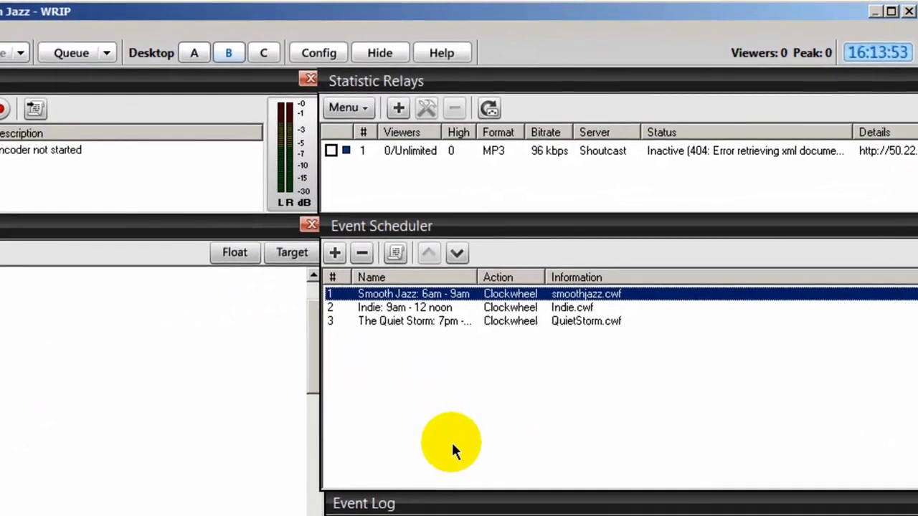
Inspect the execution times and clockwheel scripts of the scheduled Smooth Jazz and Indie events.
double_click(402, 294)
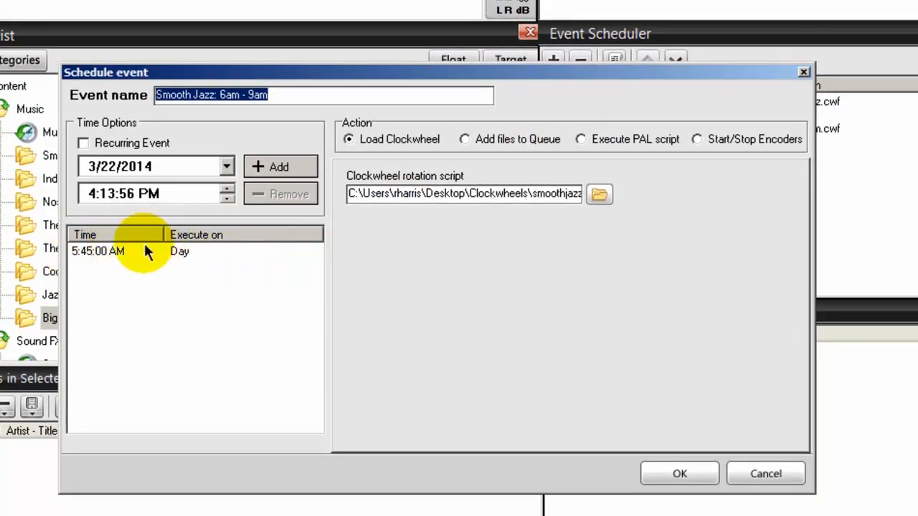
left_click(682, 471)
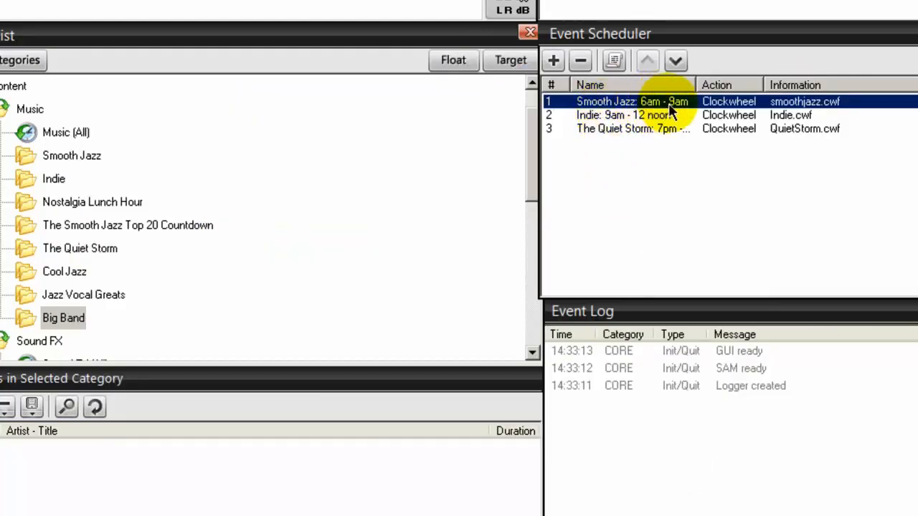
double_click(599, 116)
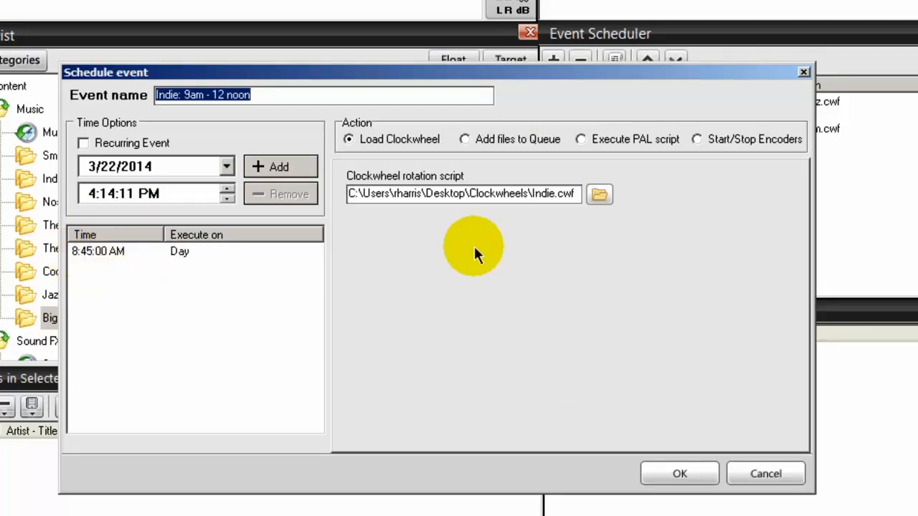
left_click(695, 480)
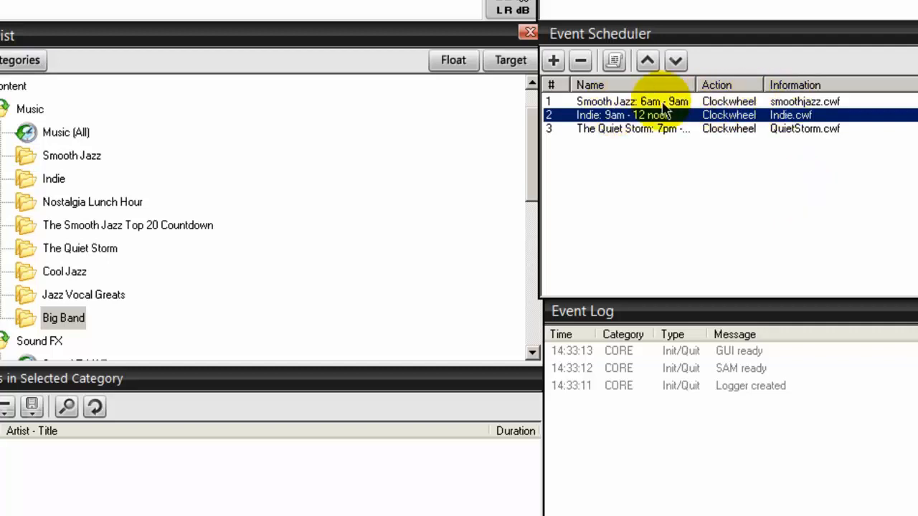
left_click(611, 103)
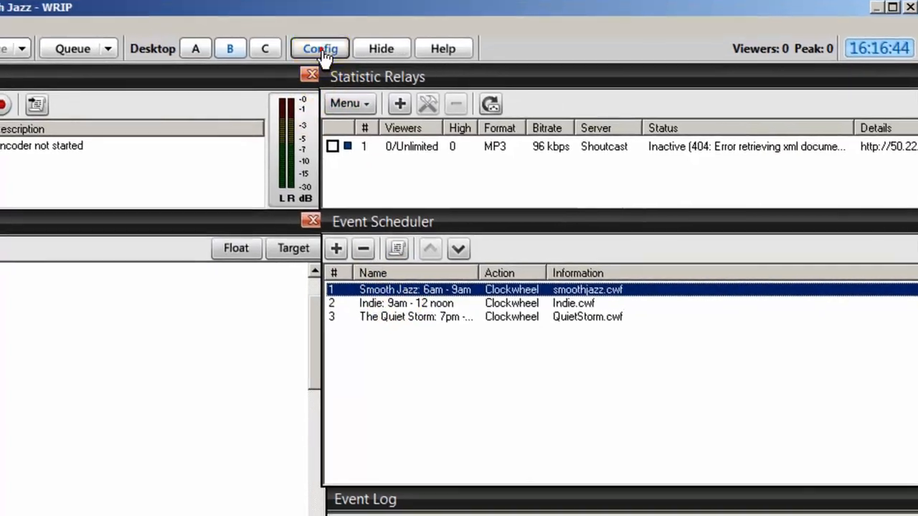
Examine the playlist rotation rules and the selection methods in the clockwheel script, and close the configuration.
left_click(317, 53)
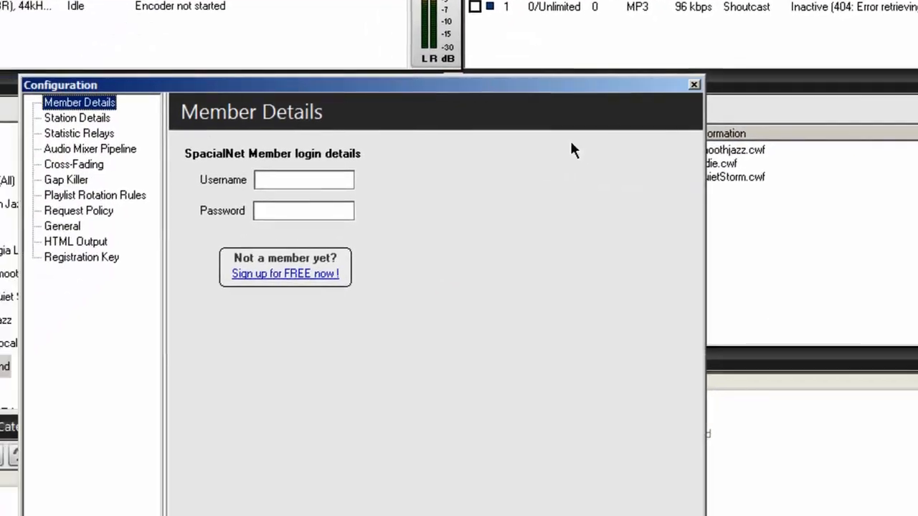
left_click(147, 128)
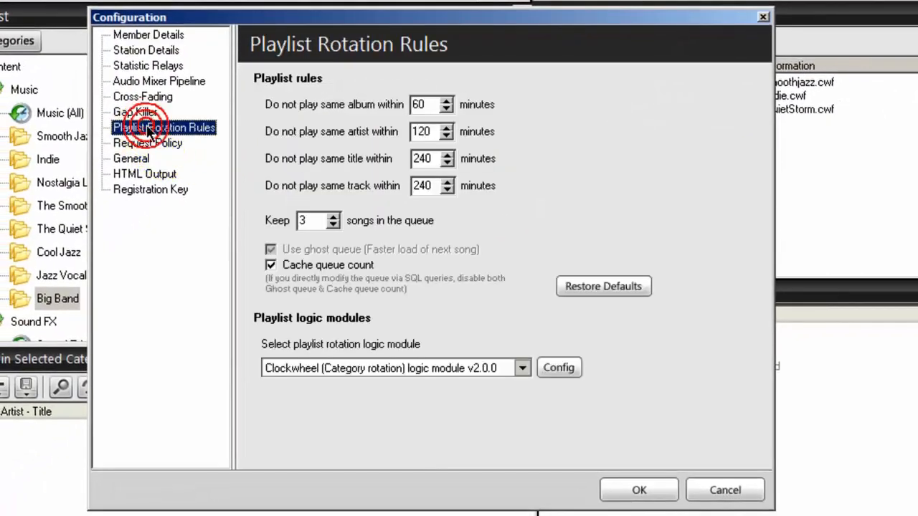
left_click(558, 367)
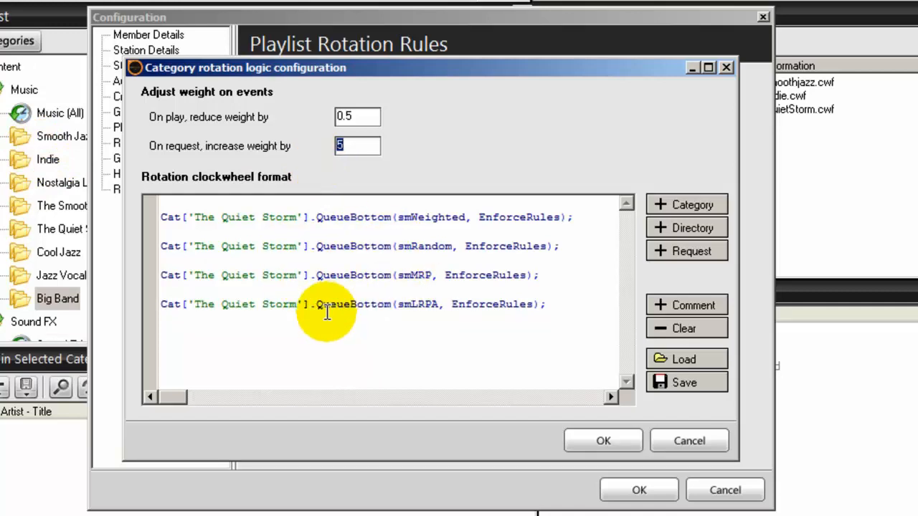
left_click(603, 441)
left_click(717, 491)
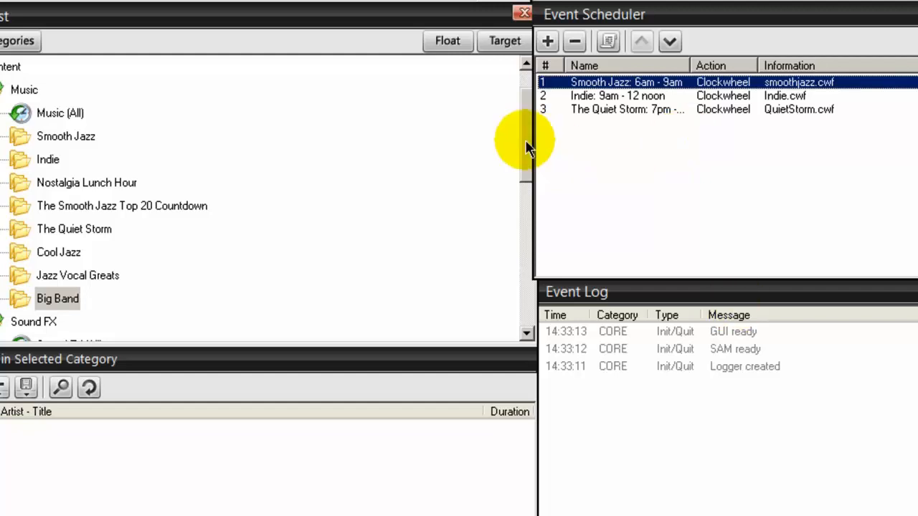
Display the tracks in the Top of the Hour category under Station IDs.
left_click(11, 136)
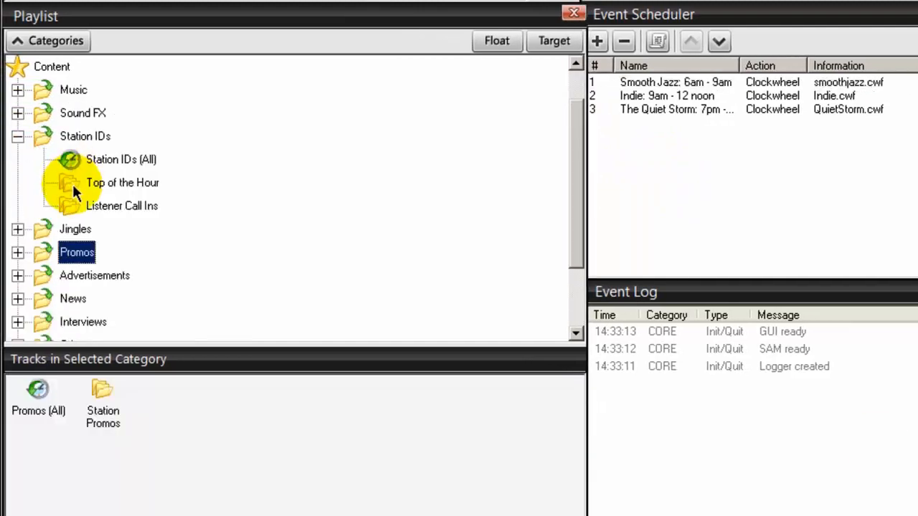
left_click(73, 185)
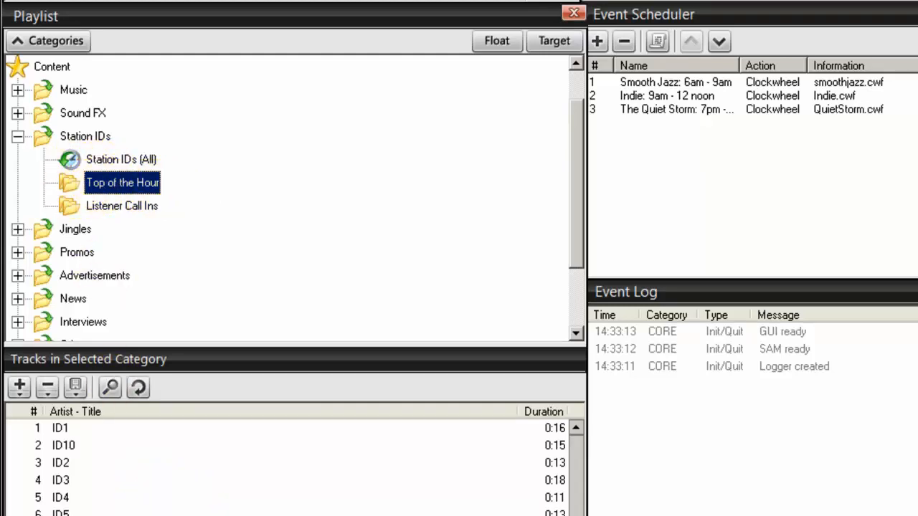
Create a scheduled event named "Station IDs: 55" and make it recur every day.
left_click(598, 44)
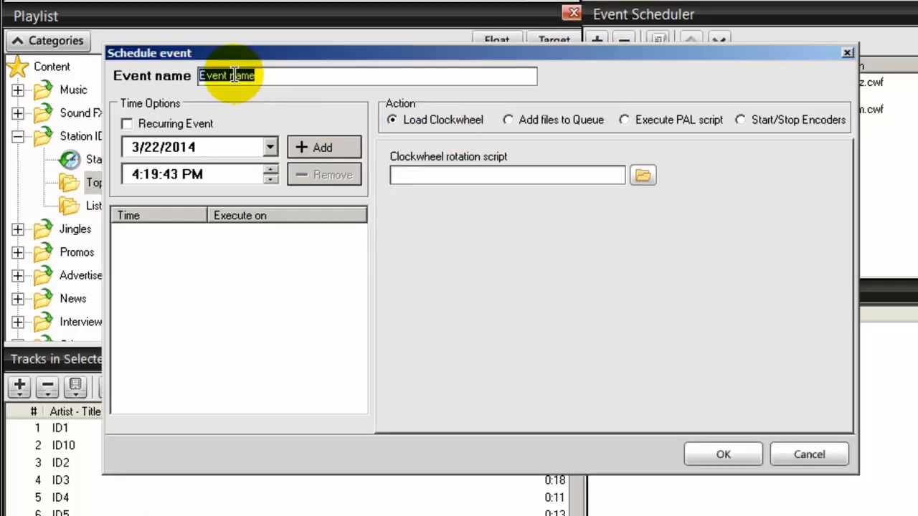
left_click(309, 78)
double_click(309, 78)
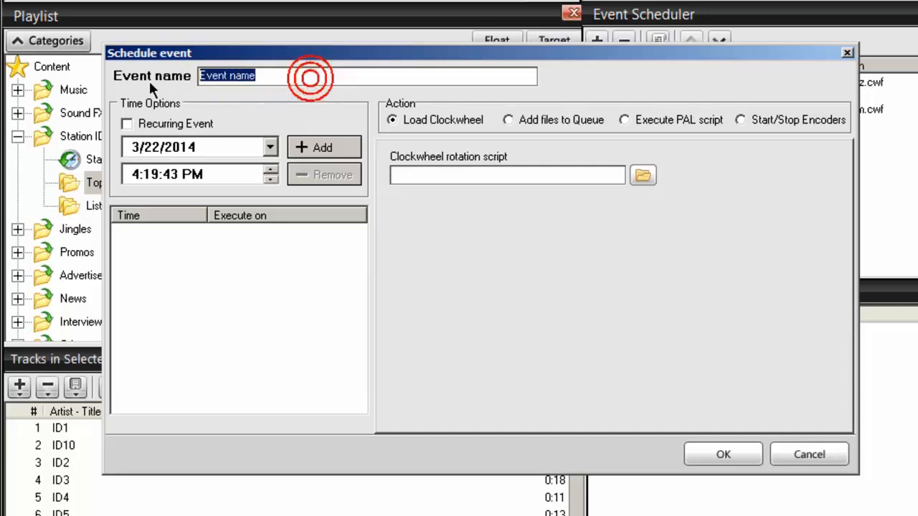
type("S")
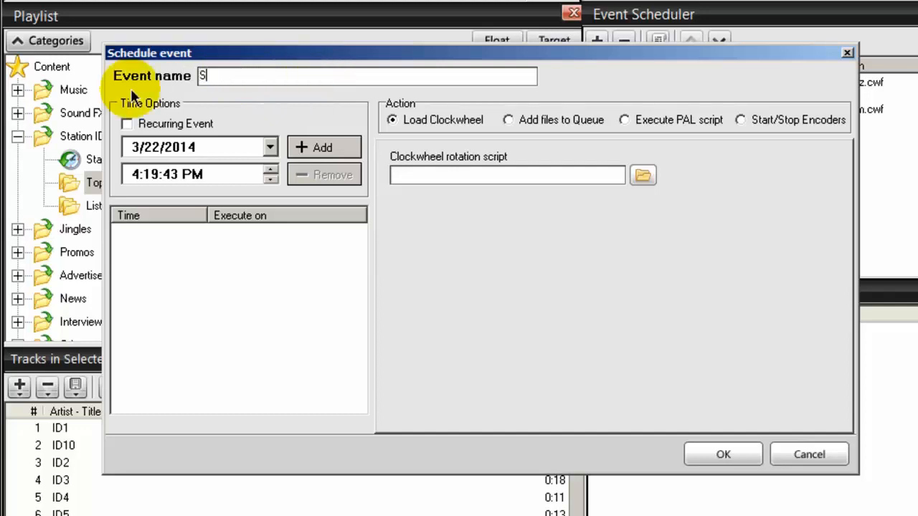
type("tation IDs: 55")
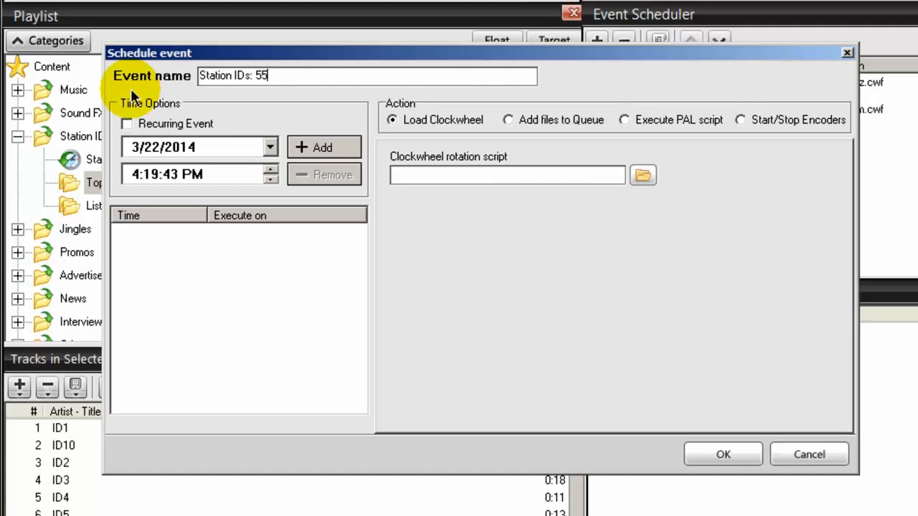
left_click(128, 127)
left_click(270, 147)
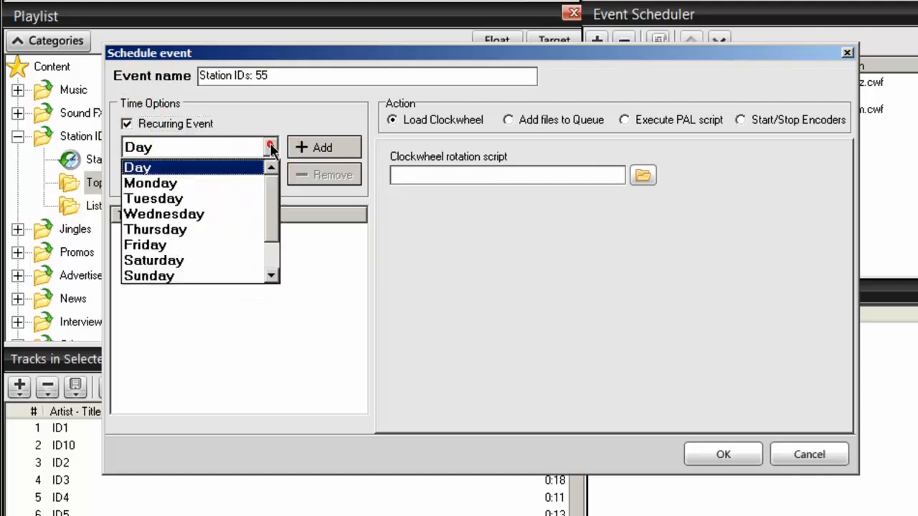
left_click(177, 167)
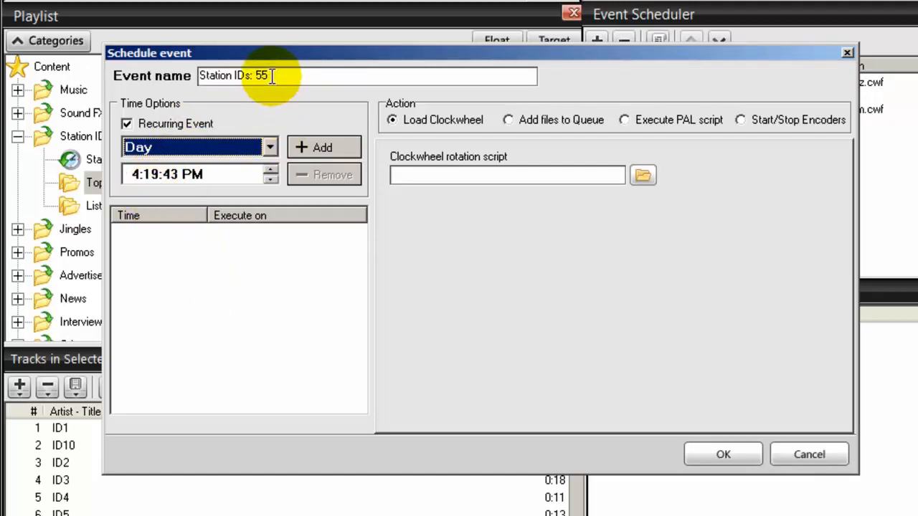
Add a daily execution time of 12:55:00 AM to the Station IDs event.
left_click(138, 174)
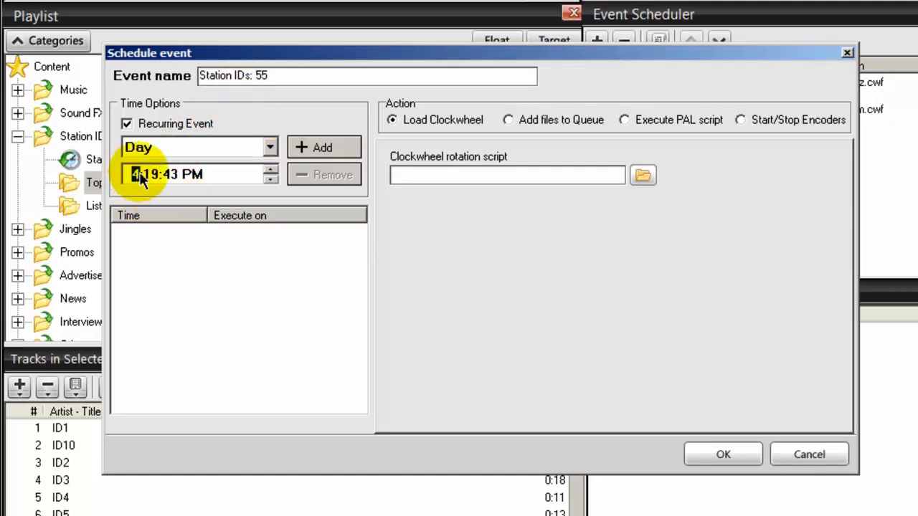
type("12")
left_click(152, 176)
type("55")
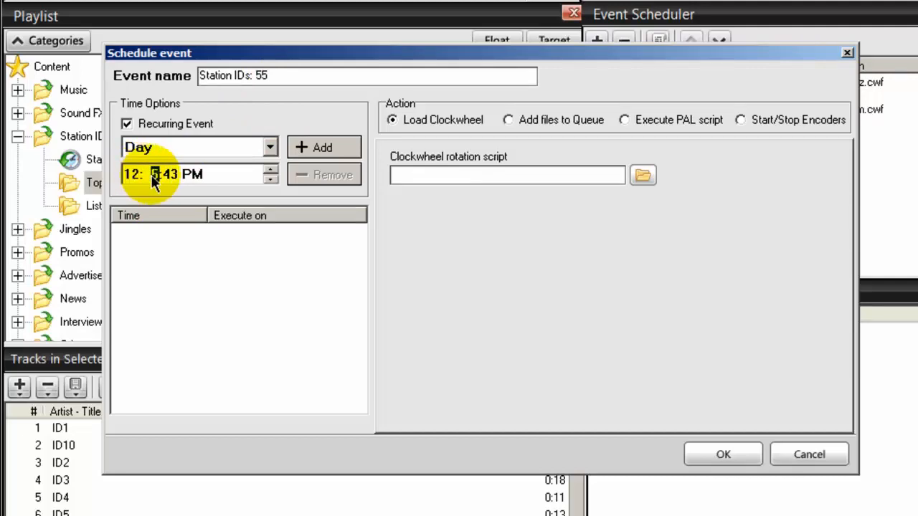
left_click(170, 179)
type("00")
left_click(189, 179)
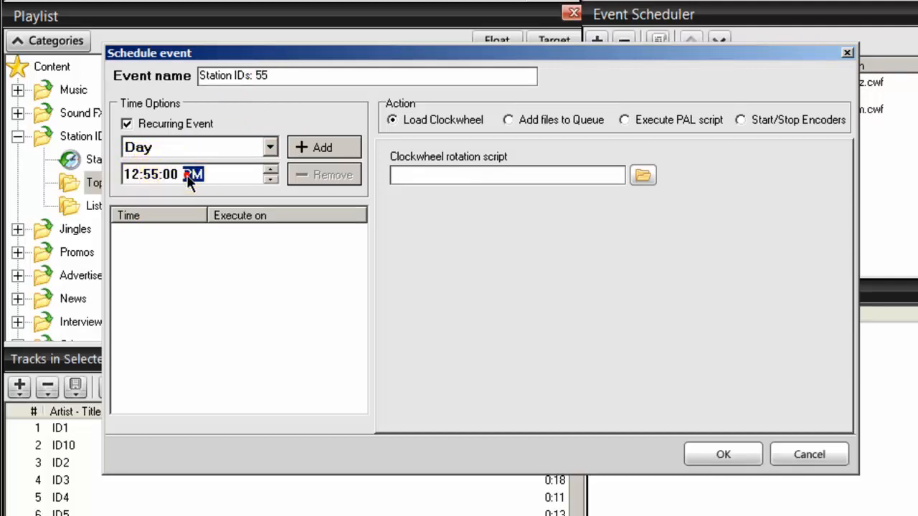
type("a")
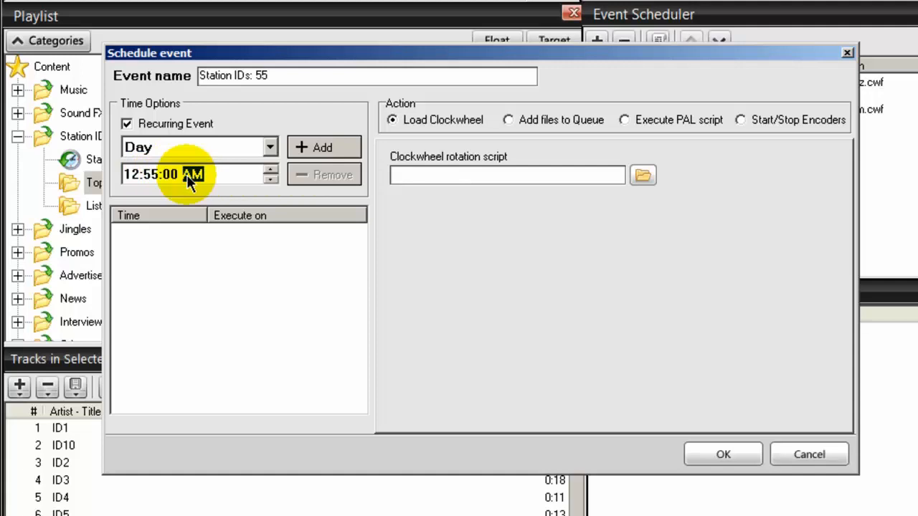
left_click(319, 149)
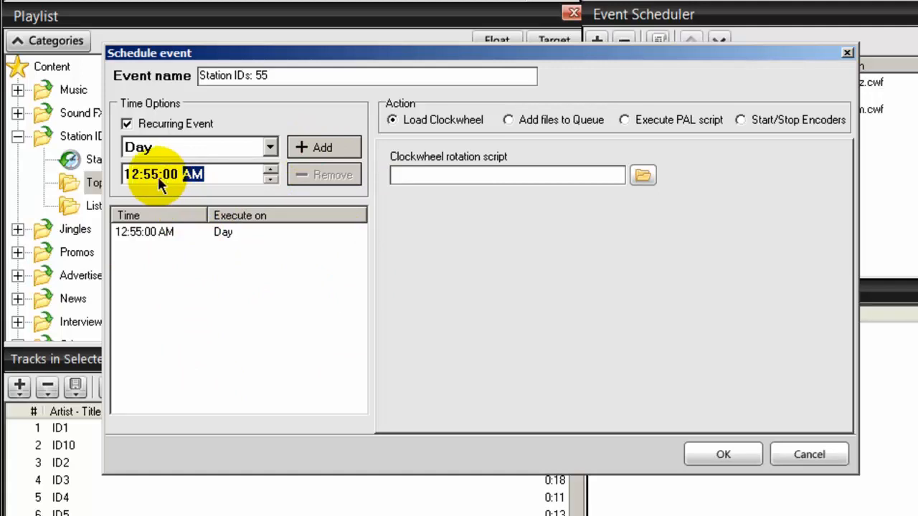
Add daily execution times at 55 minutes past every hour from 1:55:00 AM through 11:55:00 PM, and check the list.
left_click(131, 175)
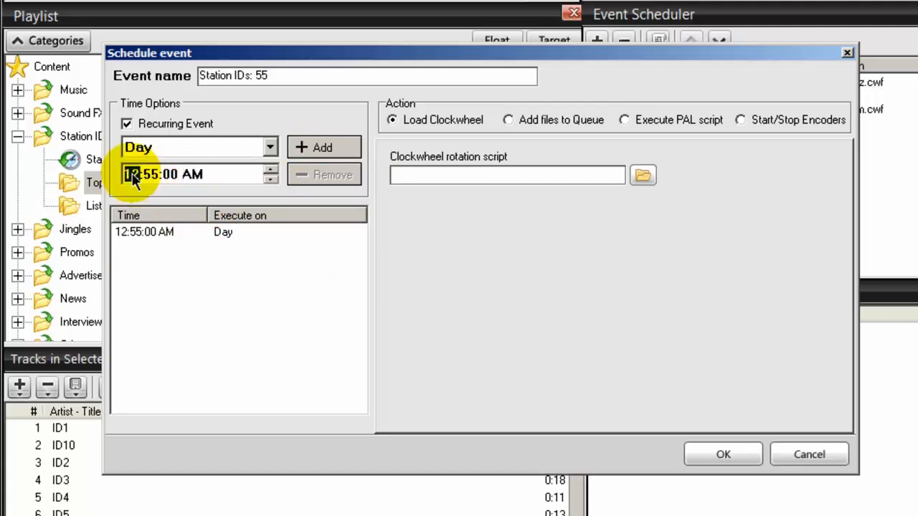
type("1")
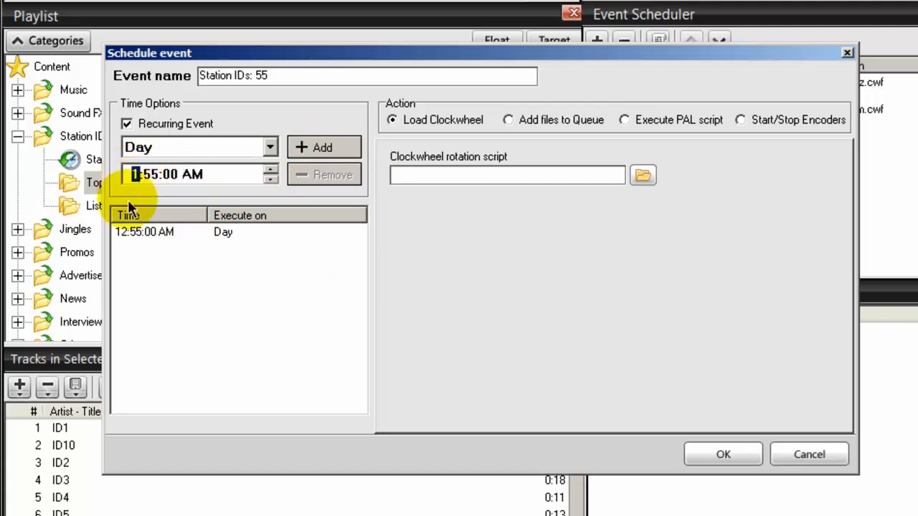
left_click(333, 151)
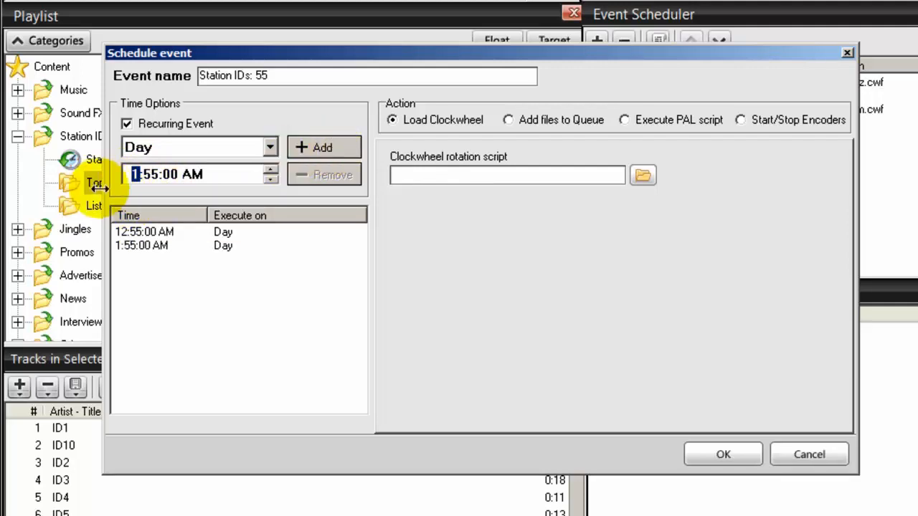
type("2")
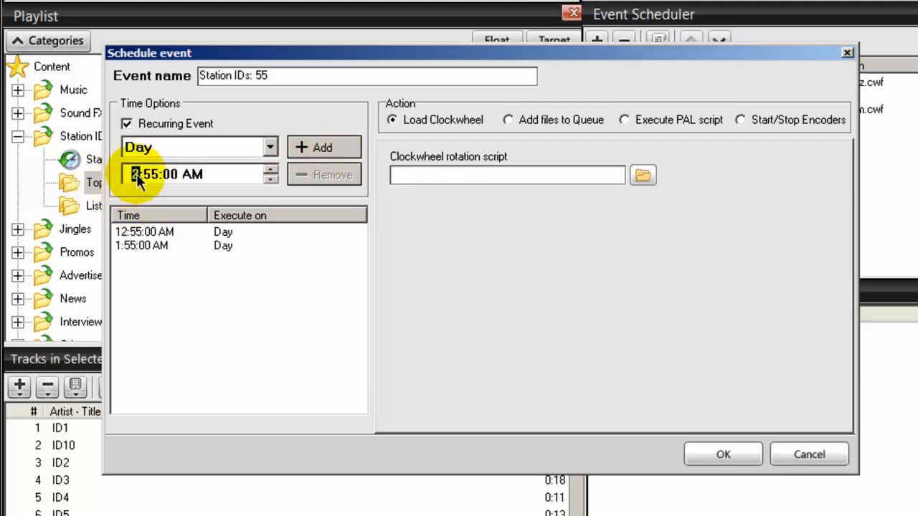
left_click(322, 148)
type("3")
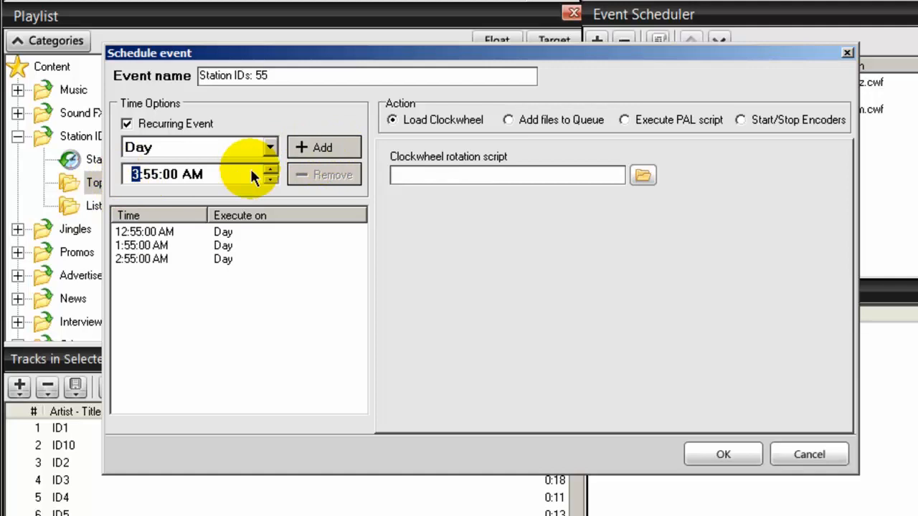
left_click(318, 152)
type("4")
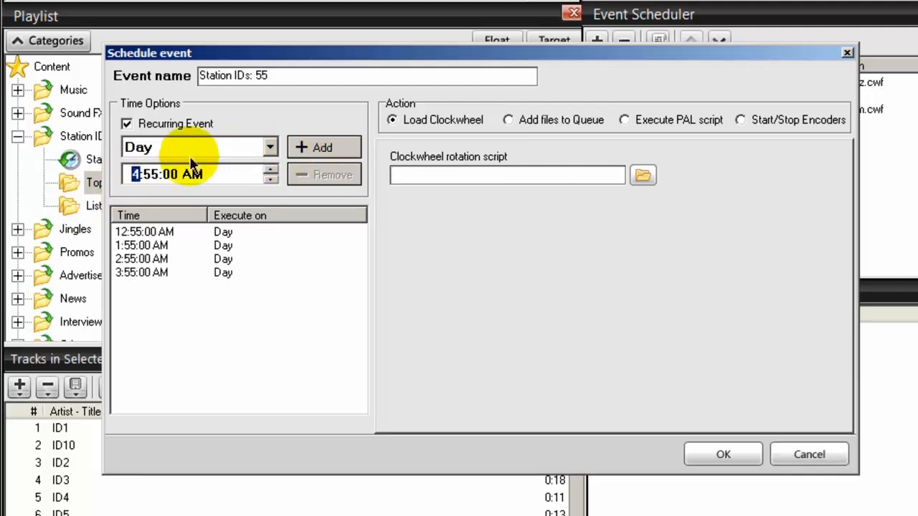
left_click(317, 154)
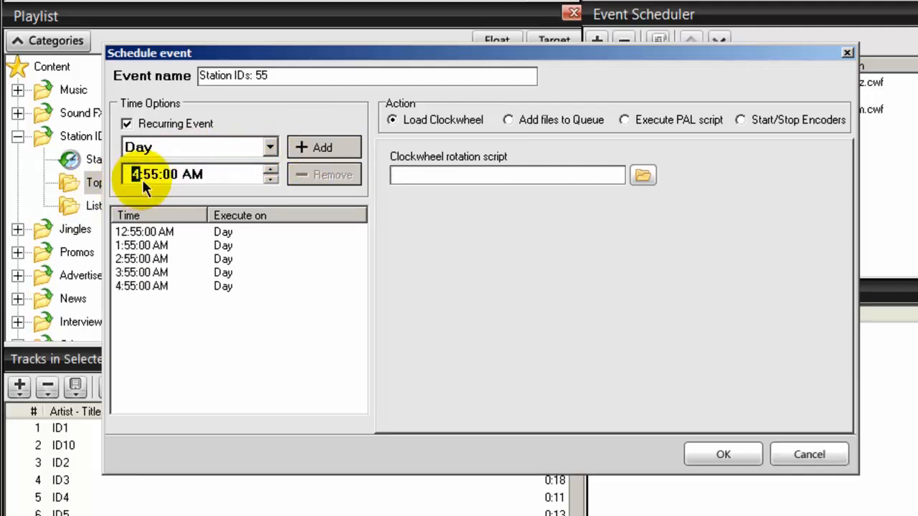
type("5")
left_click(321, 152)
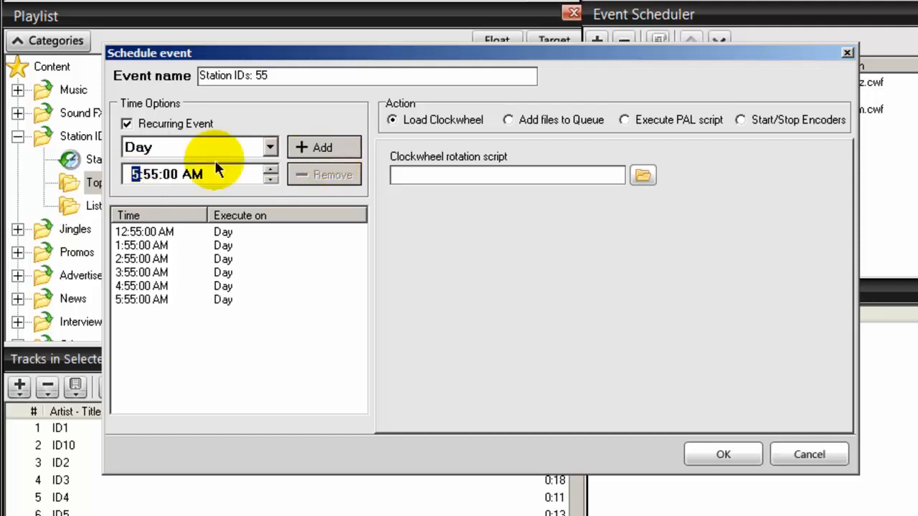
type("6")
left_click(316, 147)
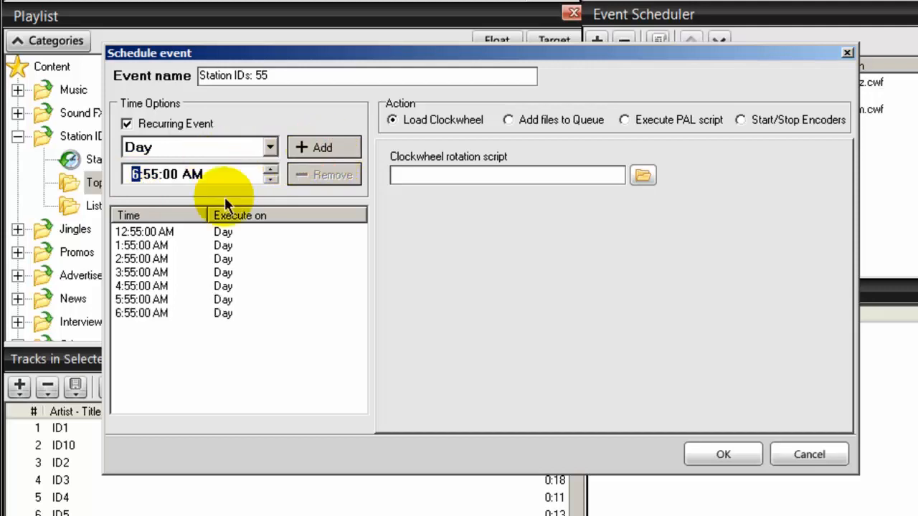
type("7")
left_click(320, 151)
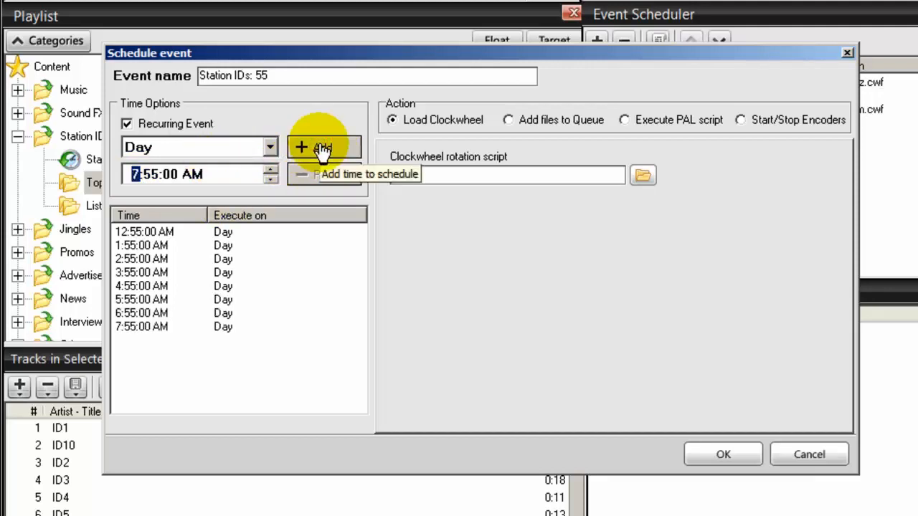
type("8")
left_click(324, 149)
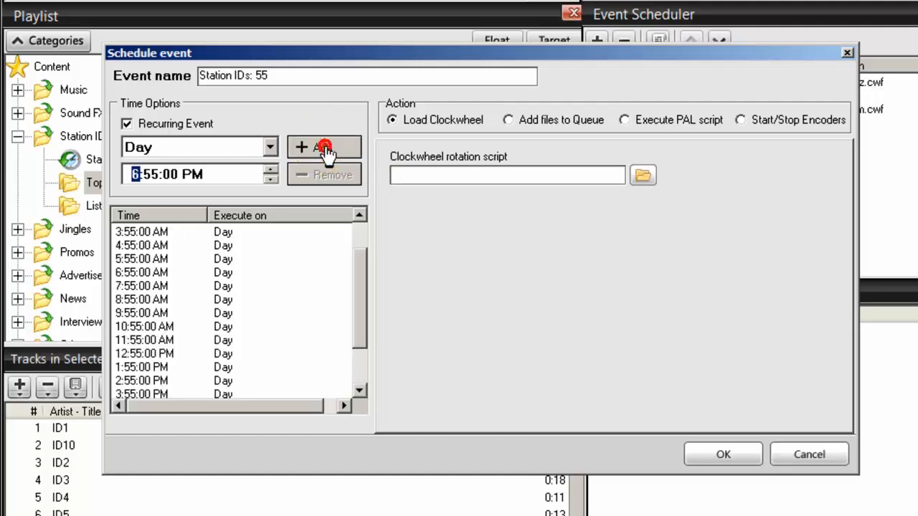
type("7")
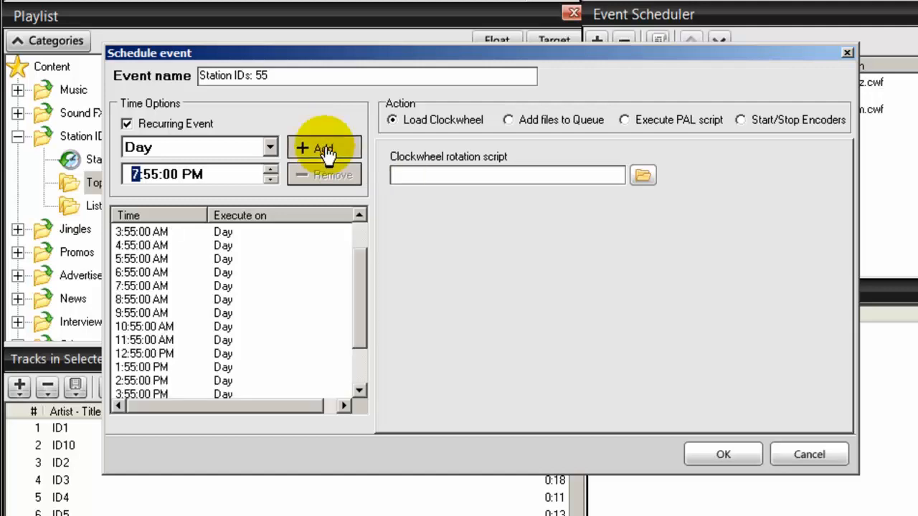
left_click(324, 149)
key("Up")
left_click(325, 149)
key("Up")
left_click(325, 149)
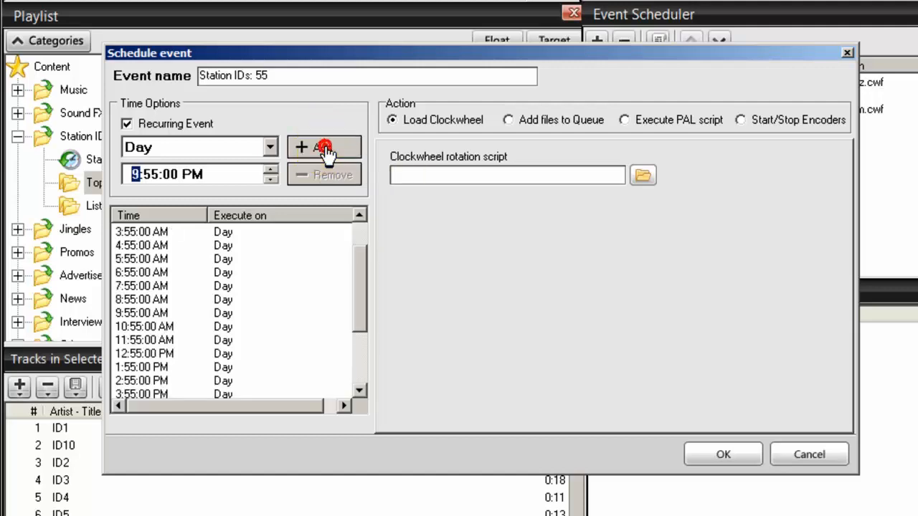
key("Up")
left_click(325, 148)
left_click(327, 150)
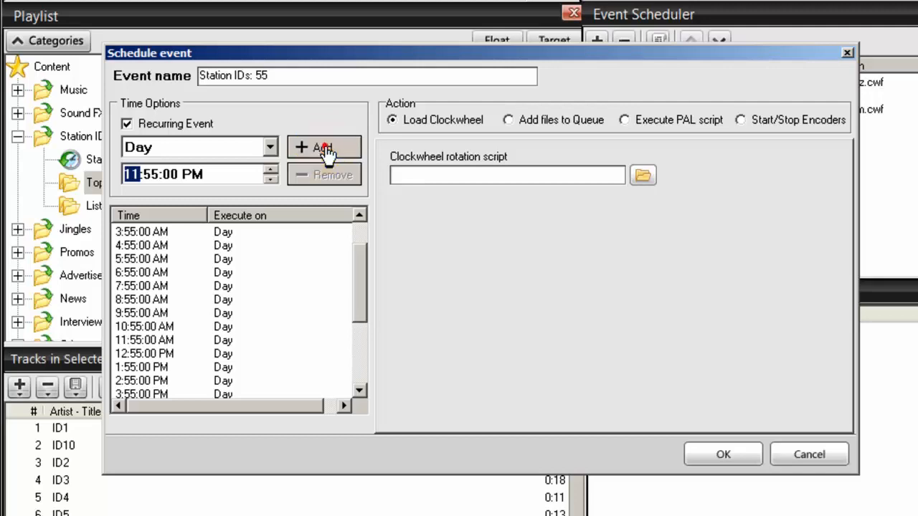
left_click_drag(353, 273, 360, 242)
left_click(139, 235)
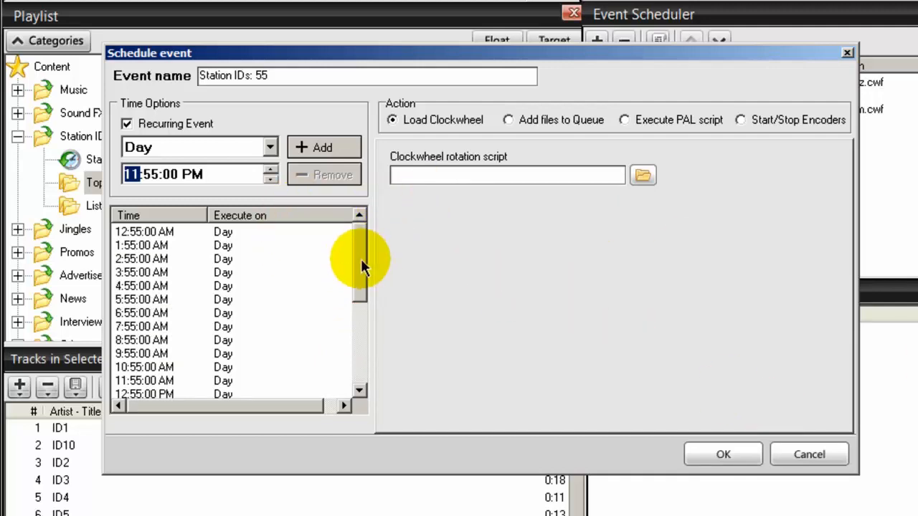
mouse_move(361, 259)
left_mouse_down()
mouse_move(352, 315)
mouse_move(354, 247)
left_mouse_up()
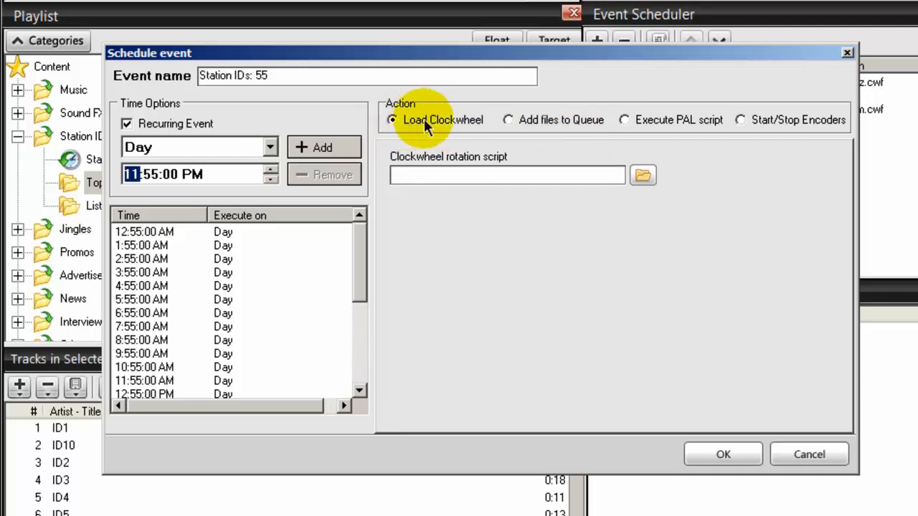
Set the event's action to Add files to Queue and choose the Top of the Hour category under Station IDs.
left_click(509, 119)
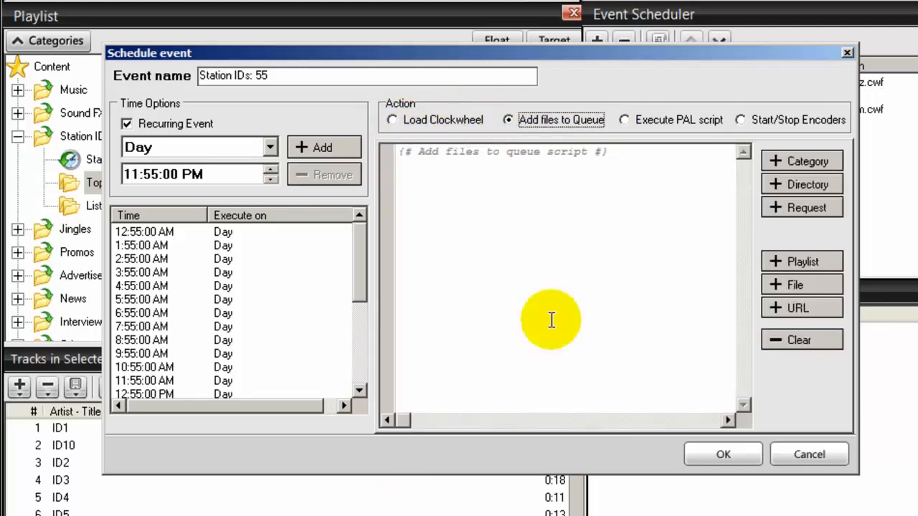
left_click(816, 162)
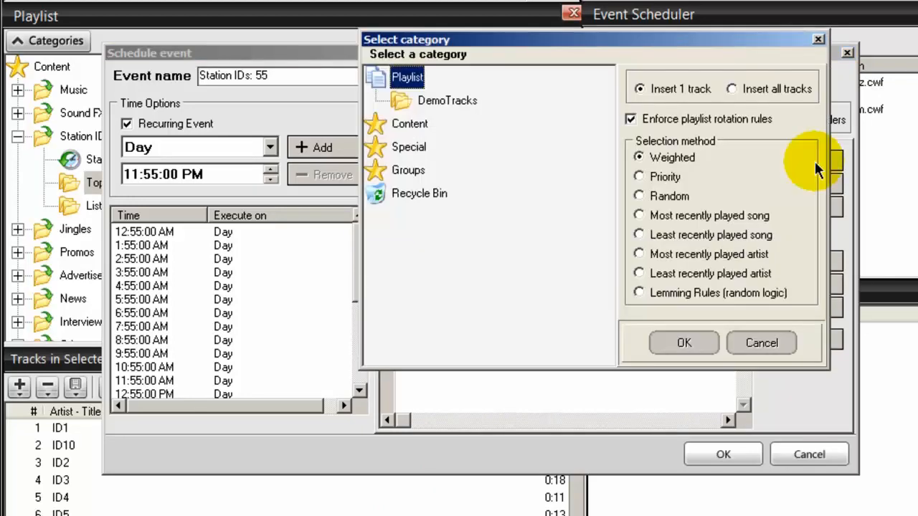
double_click(376, 123)
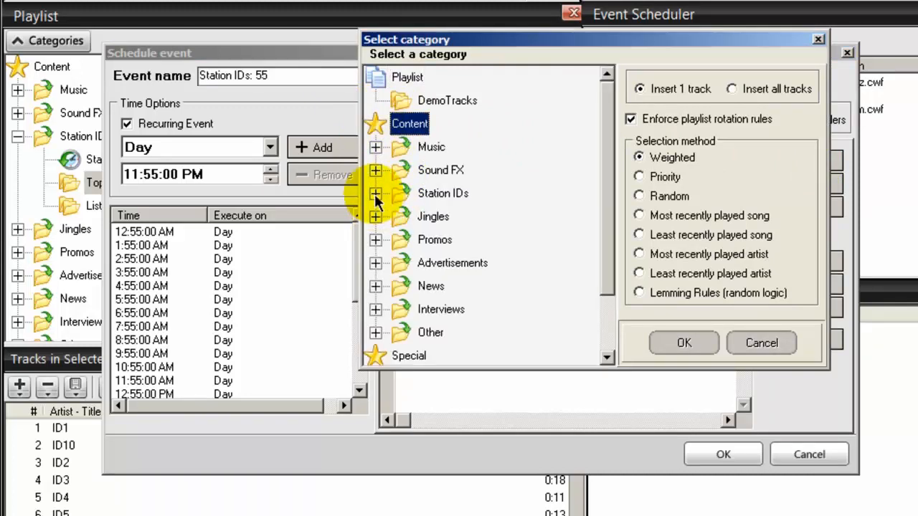
left_click(375, 193)
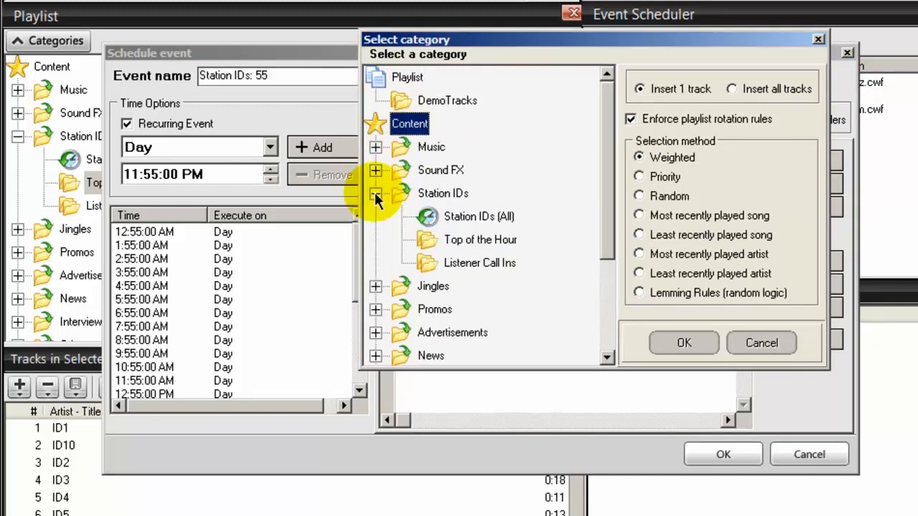
left_click(468, 242)
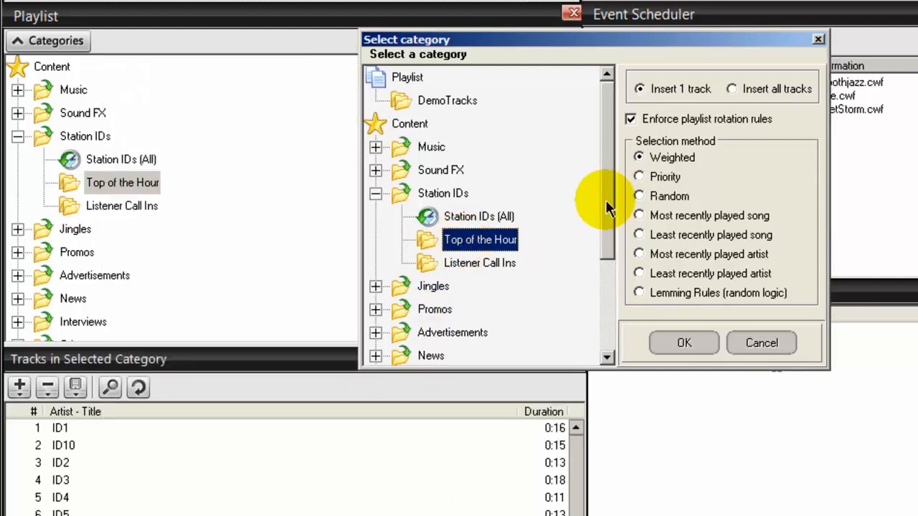
Insert one track from the category without enforcing playlist rotation rules, using the Least recently played artist selection method.
left_click(631, 120)
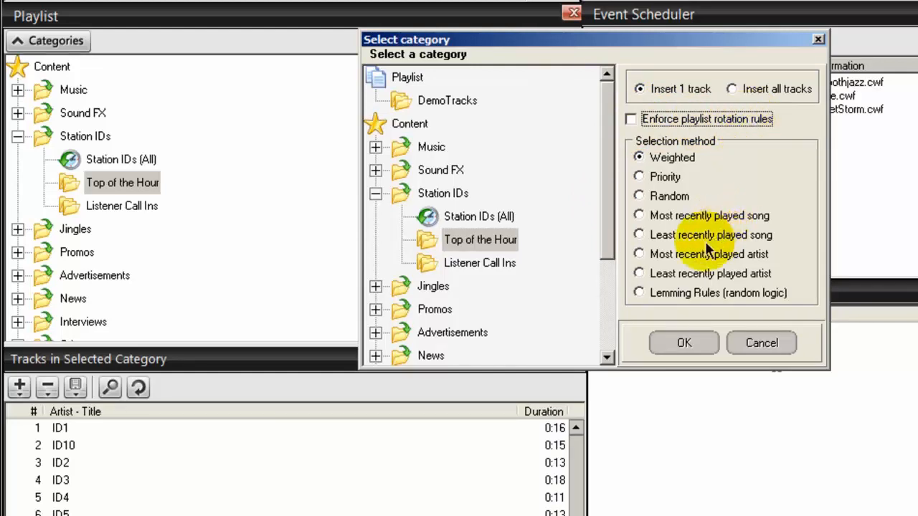
left_click(639, 274)
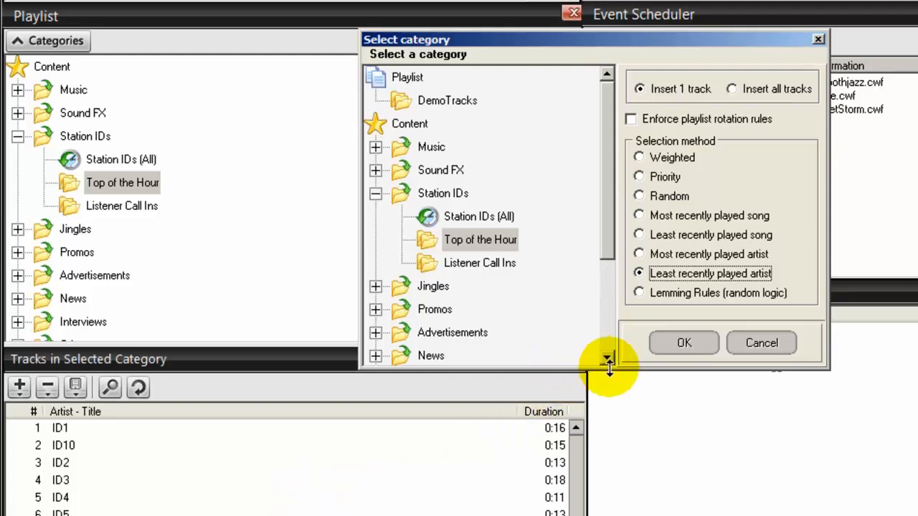
left_click(680, 344)
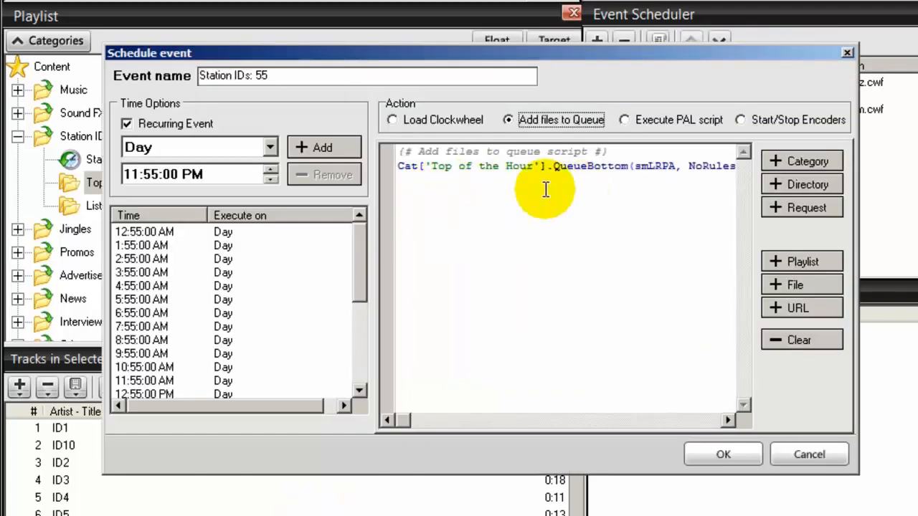
Change the Top of the Hour script line from QueueBottom to QueueTop and save the Station IDs event.
left_click(592, 166)
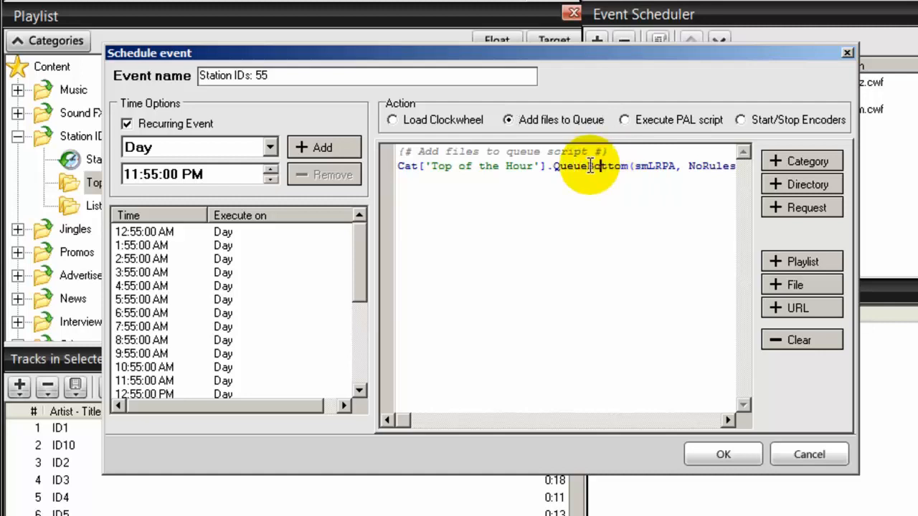
left_click_drag(587, 166, 628, 167)
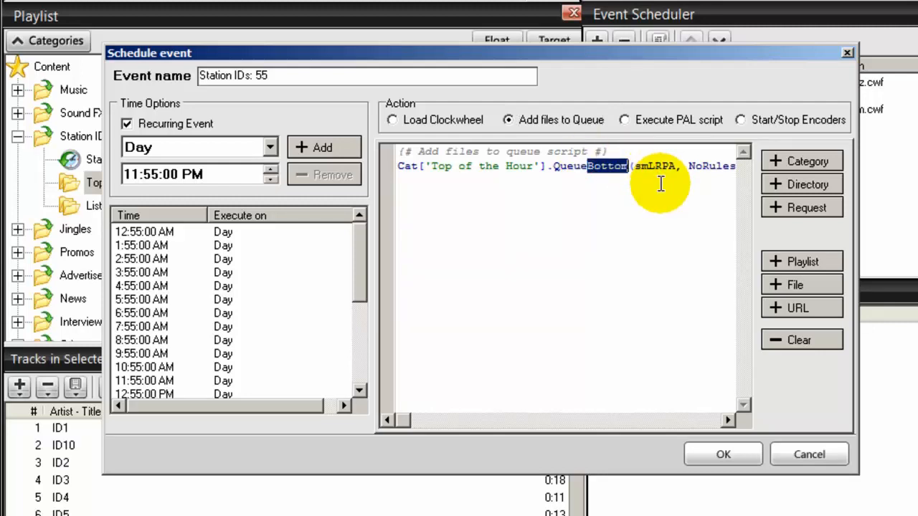
type("Top")
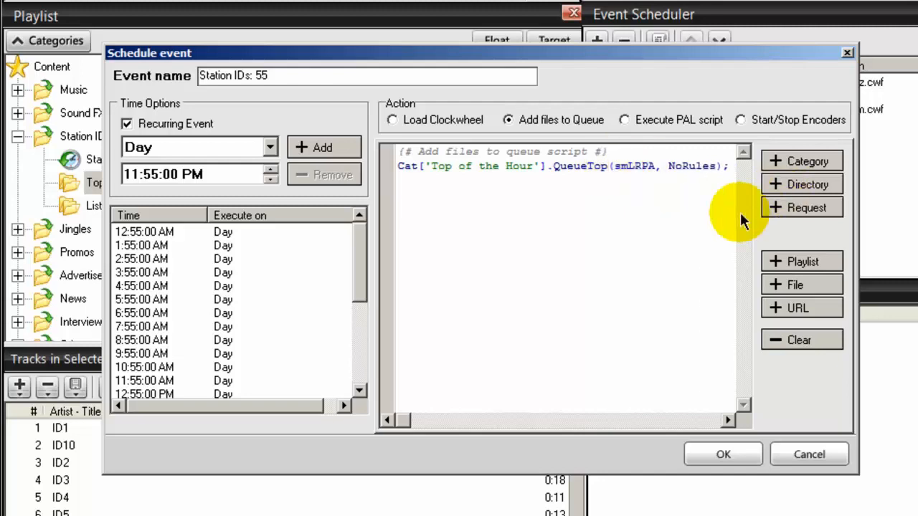
left_click(726, 456)
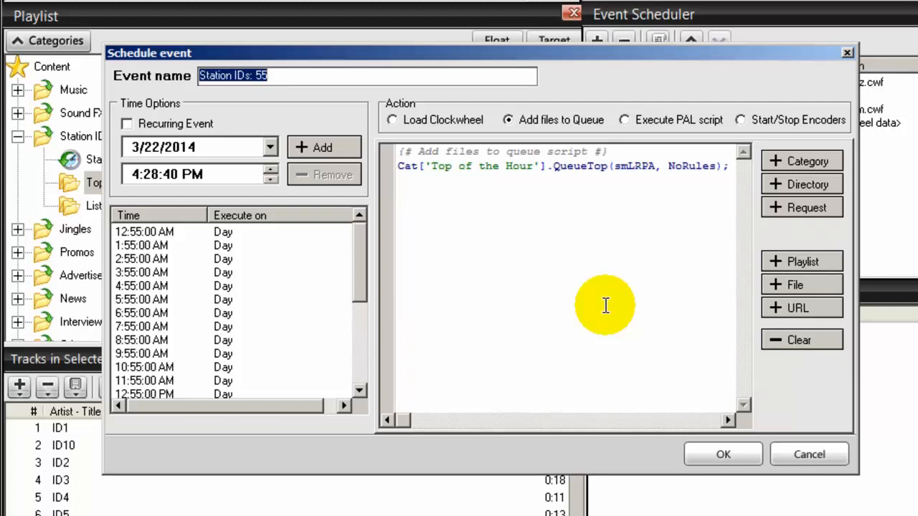
left_click(712, 453)
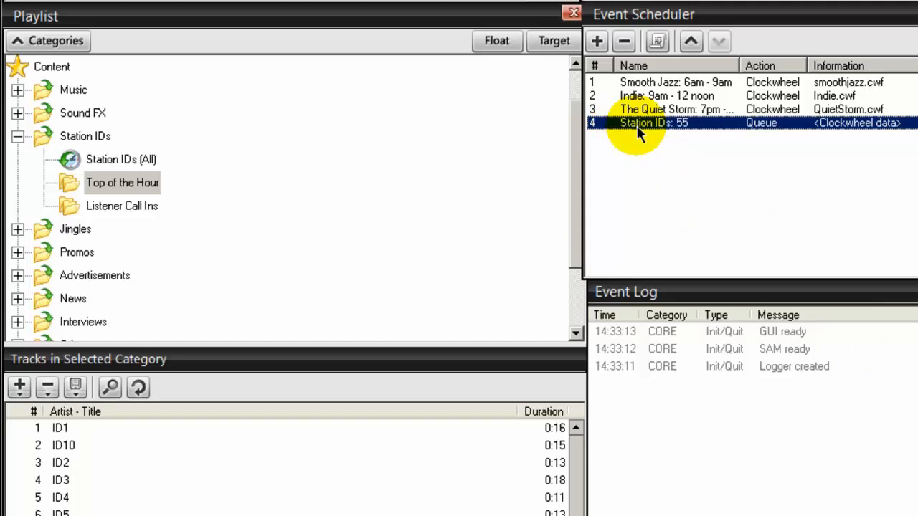
Add one Listener Call Ins track to the Station IDs event with rotation rules enforced and Least recently played artist selection, using QueueTop in its script line.
double_click(686, 124)
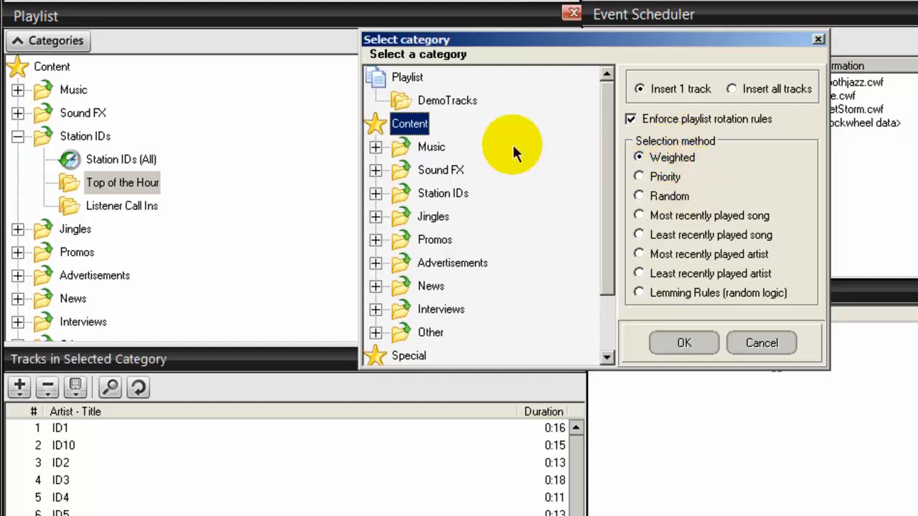
left_click(375, 194)
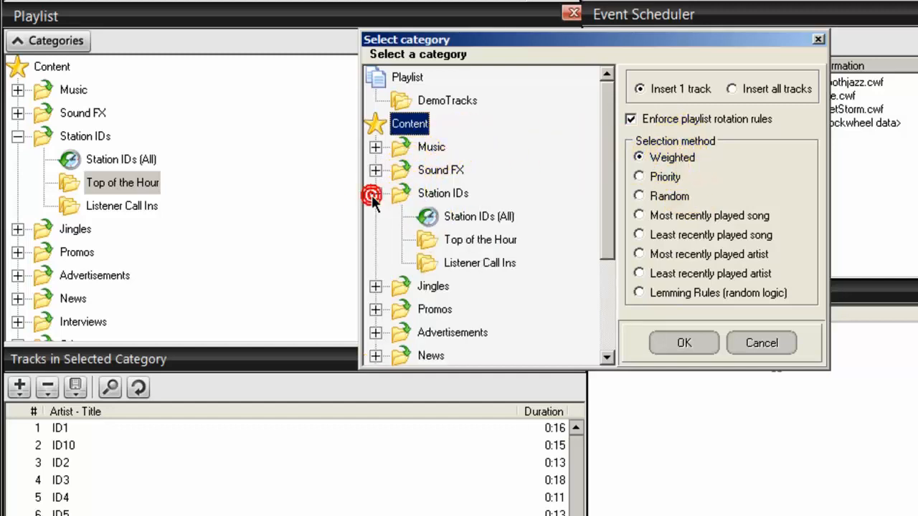
left_click(468, 266)
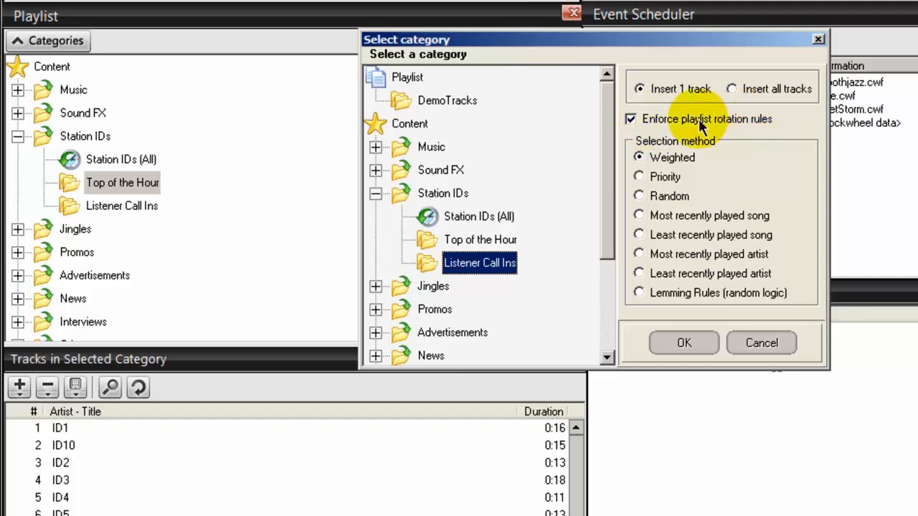
left_click(637, 276)
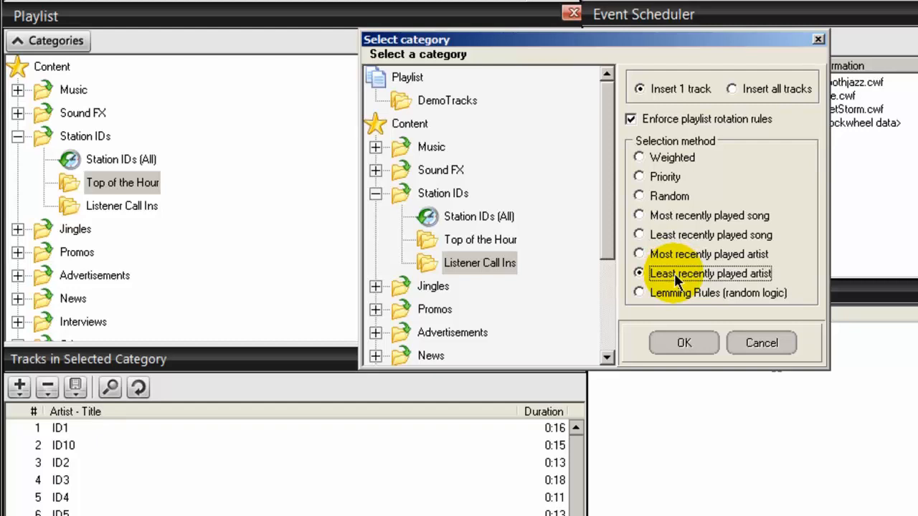
left_click(685, 343)
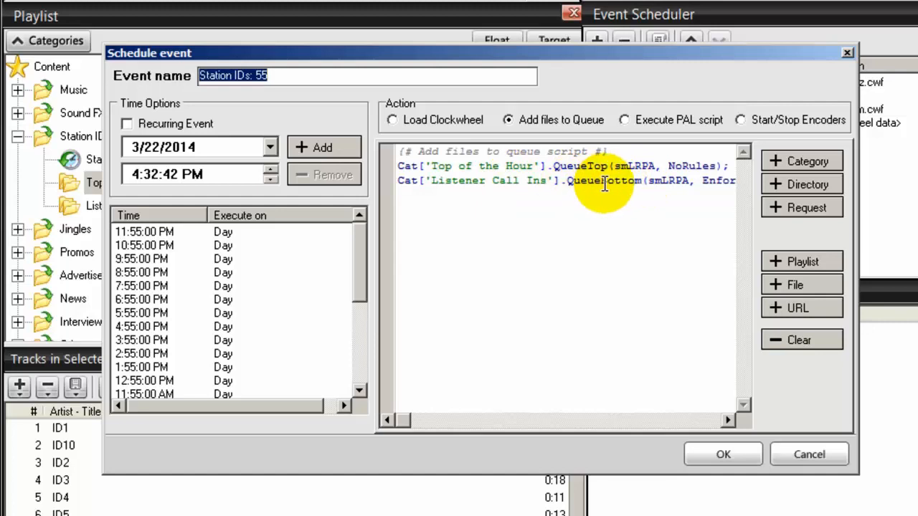
left_click_drag(601, 181, 642, 181)
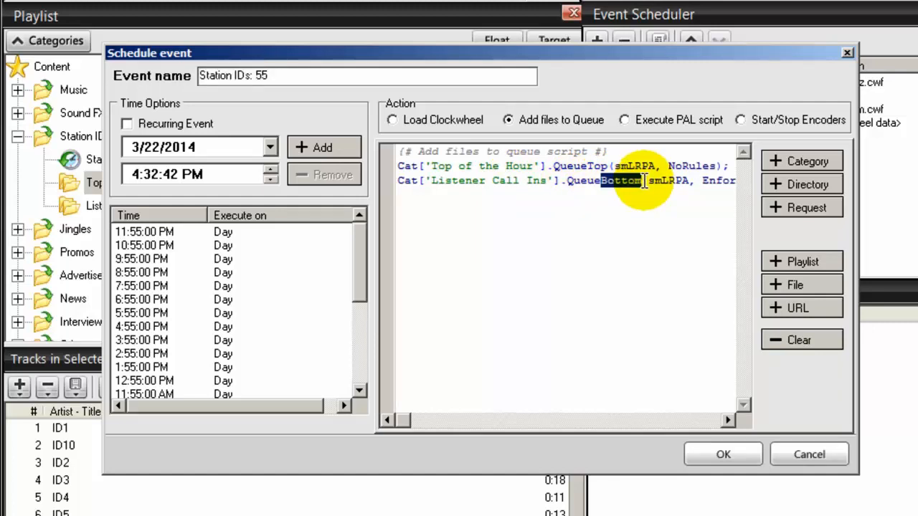
type("Top")
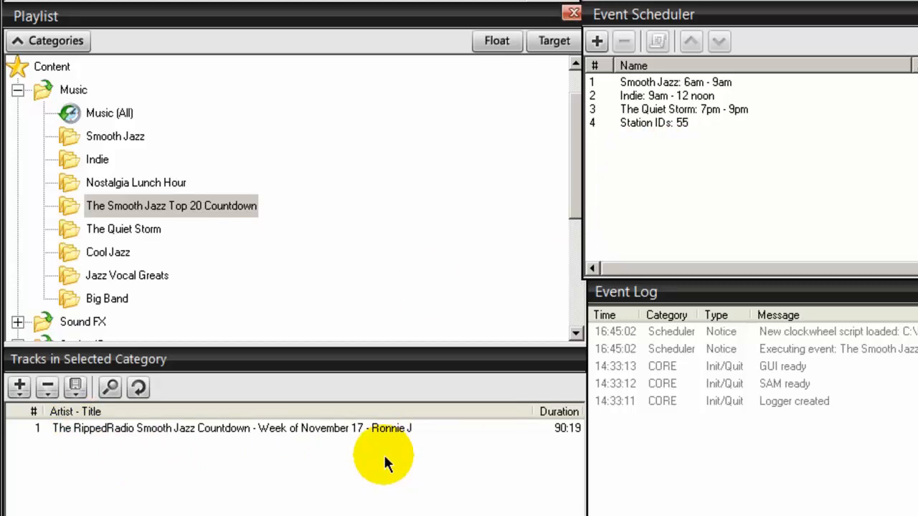
Create a new scheduled event named The Smooth Jazz Top 20 Countdown: 5pm - 7pm.
left_click(598, 43)
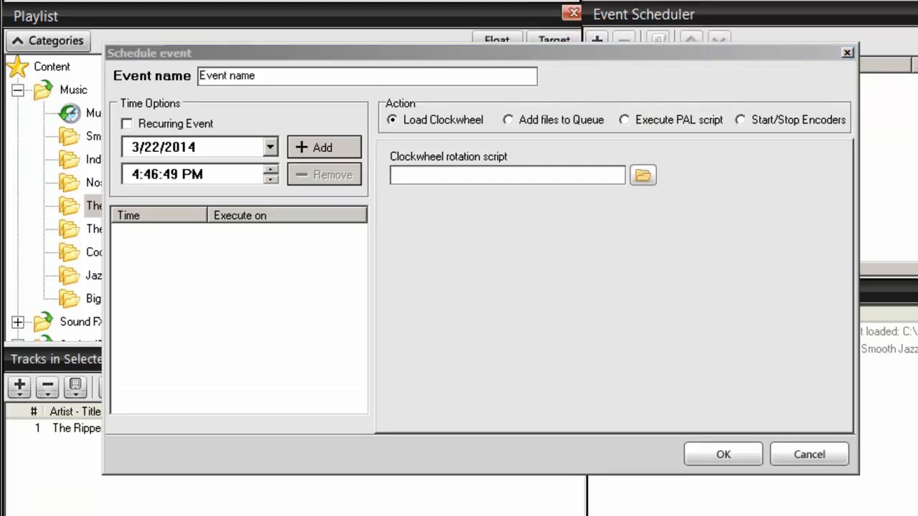
right_click(200, 71)
left_click(236, 139)
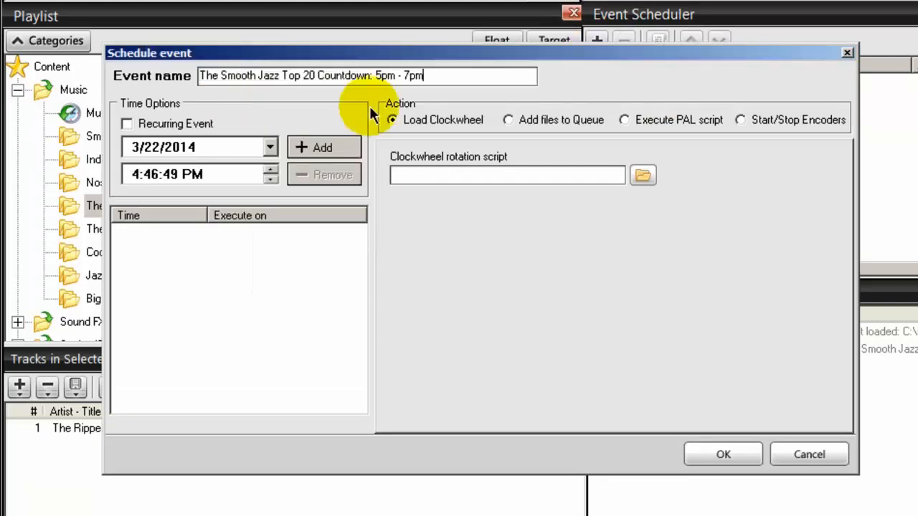
Make the countdown event recurring every day and add an execution time of 4:45:00 PM.
left_click(126, 124)
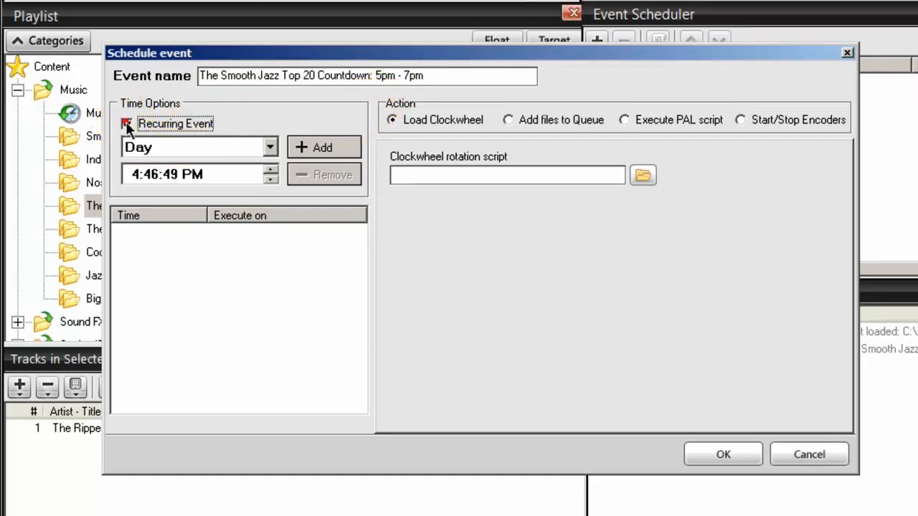
left_click(136, 177)
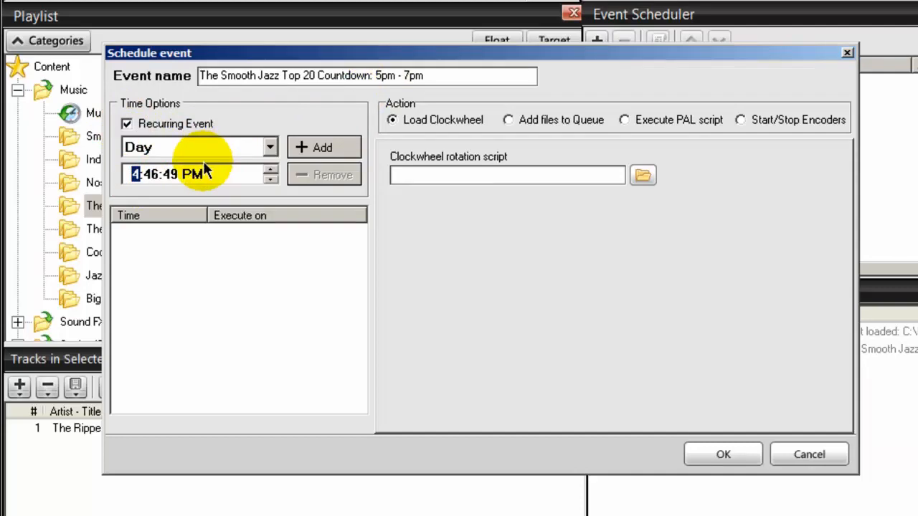
left_click(152, 175)
type("45")
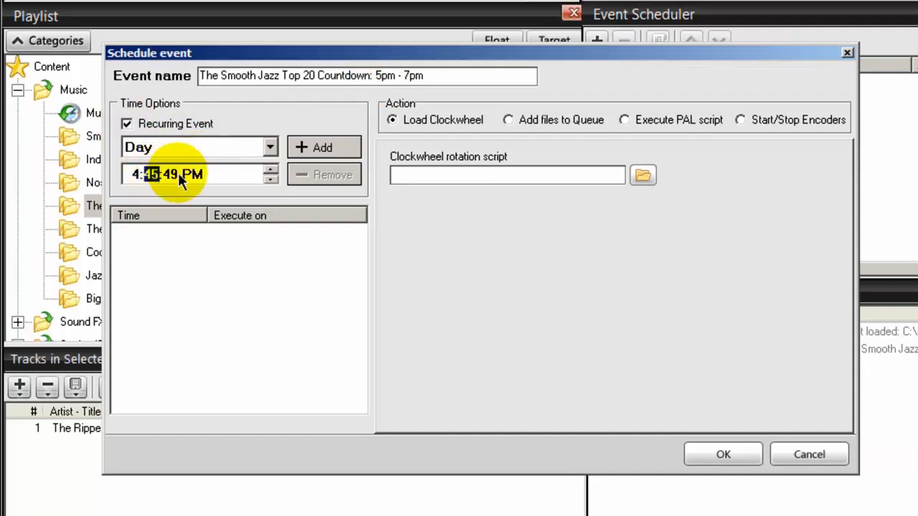
left_click(171, 174)
type("00")
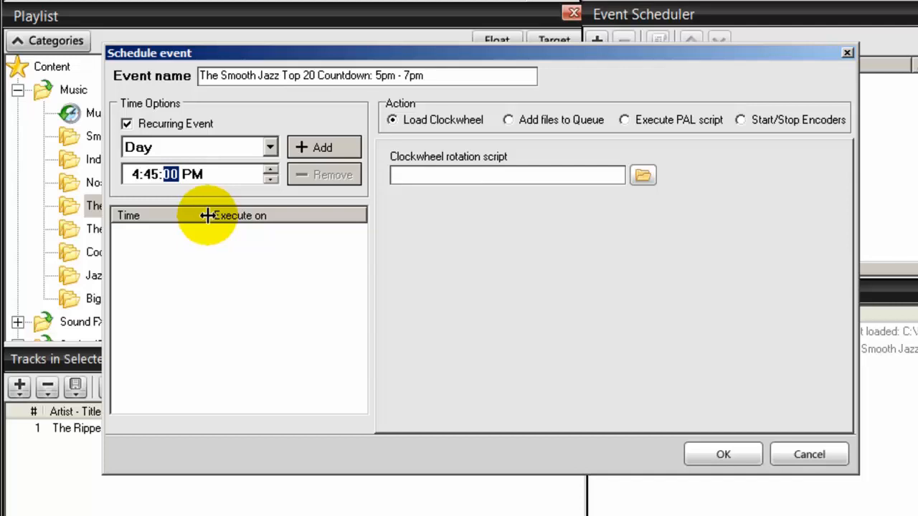
left_click(326, 152)
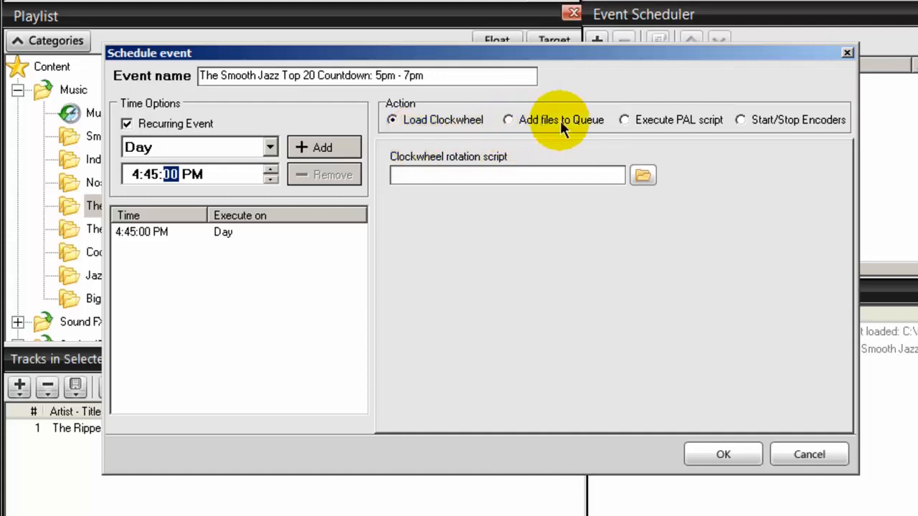
Have the event add one Weighted track from The Smooth Jazz Top 20 Countdown music category to the queue, enforcing rotation rules, and save it.
left_click(509, 119)
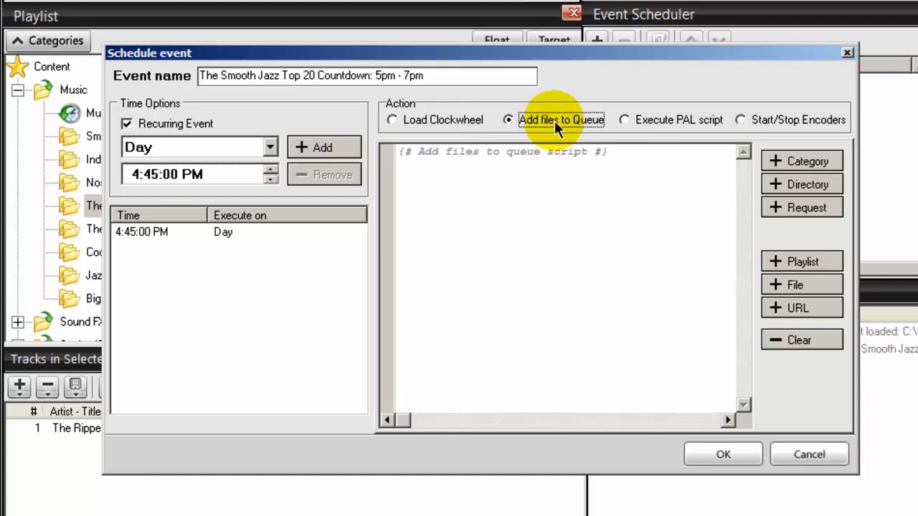
left_click(802, 164)
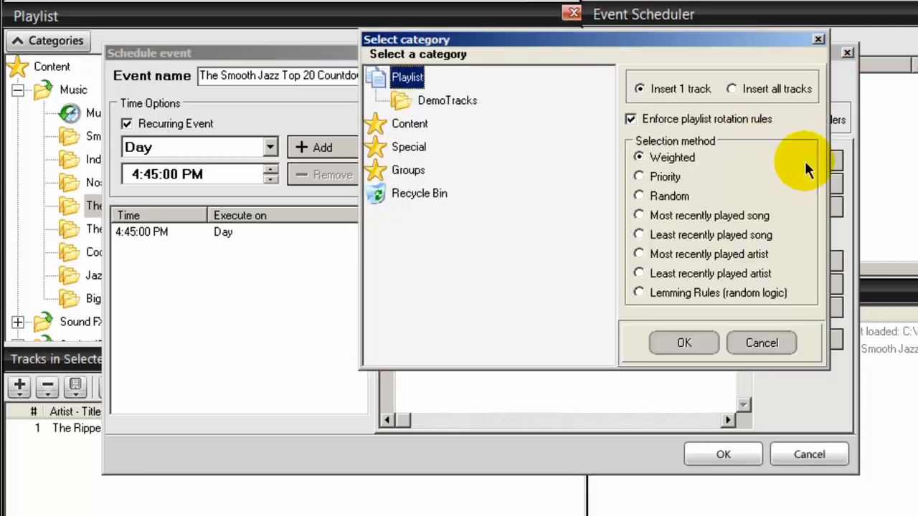
double_click(383, 125)
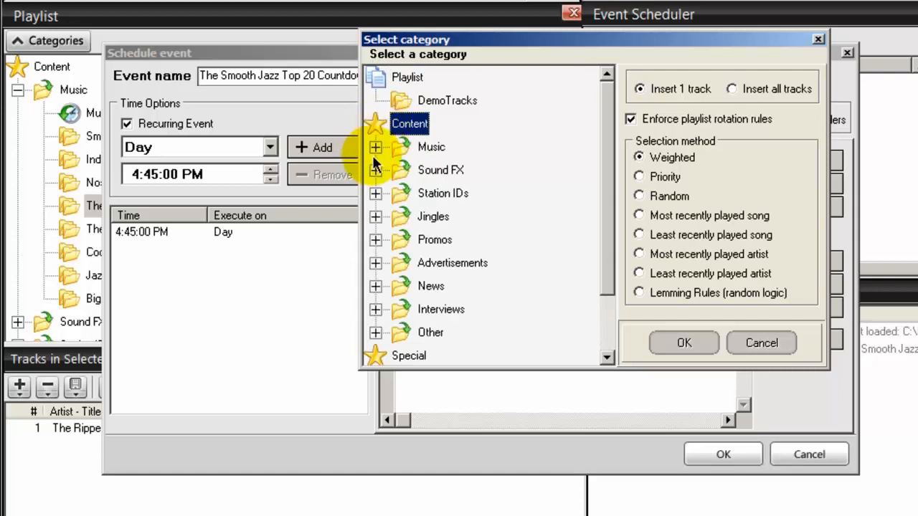
left_click(375, 148)
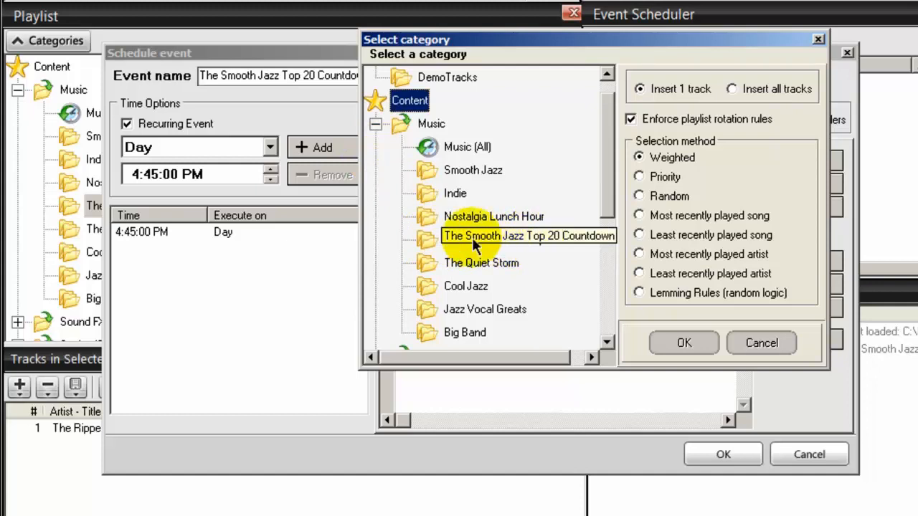
left_click(436, 240)
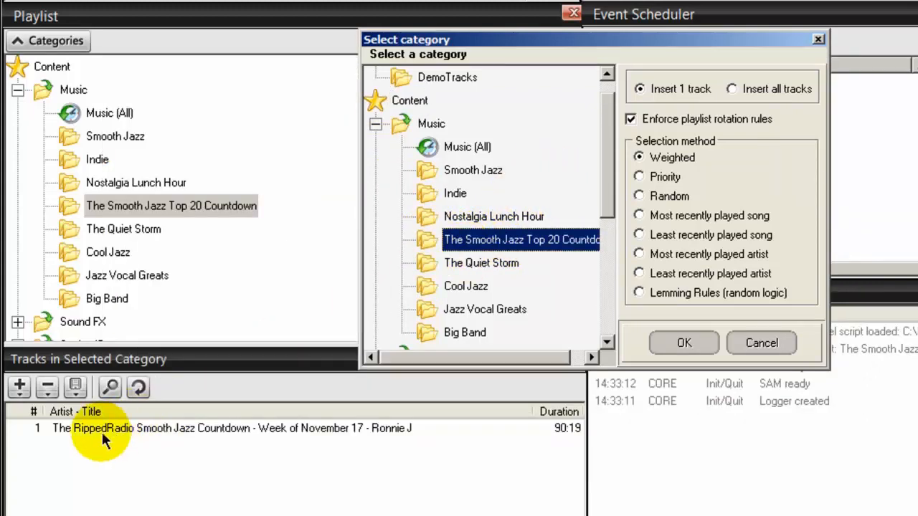
left_click(682, 341)
left_click(722, 456)
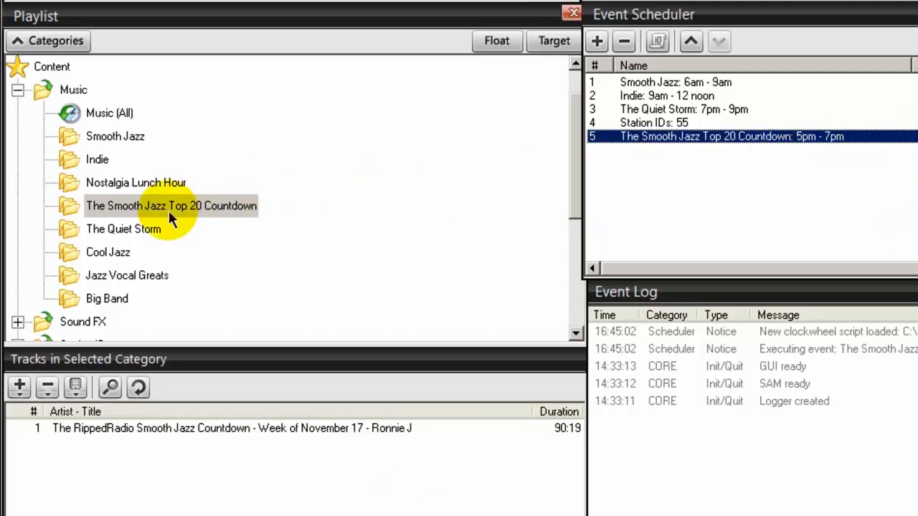
Reopen the countdown event and change QueueBottom to QueueTop in its queue script line.
double_click(682, 140)
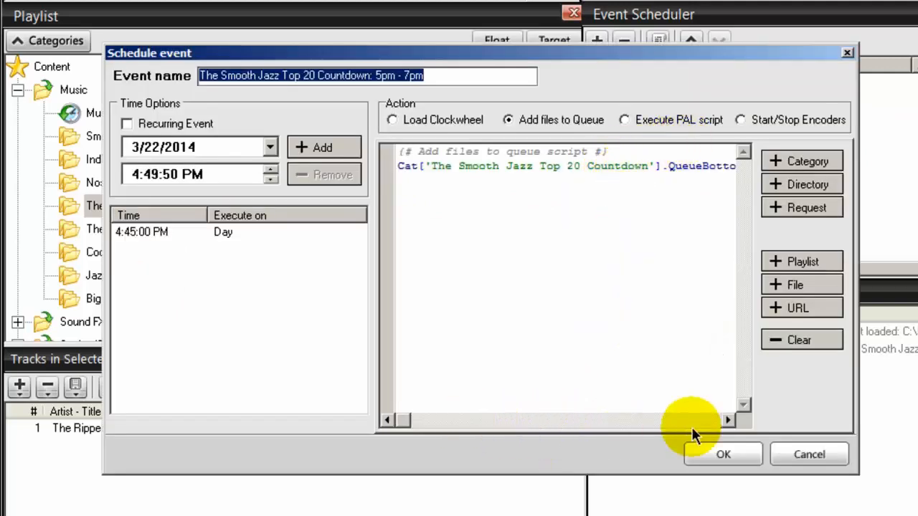
left_click(727, 419)
left_click(726, 420)
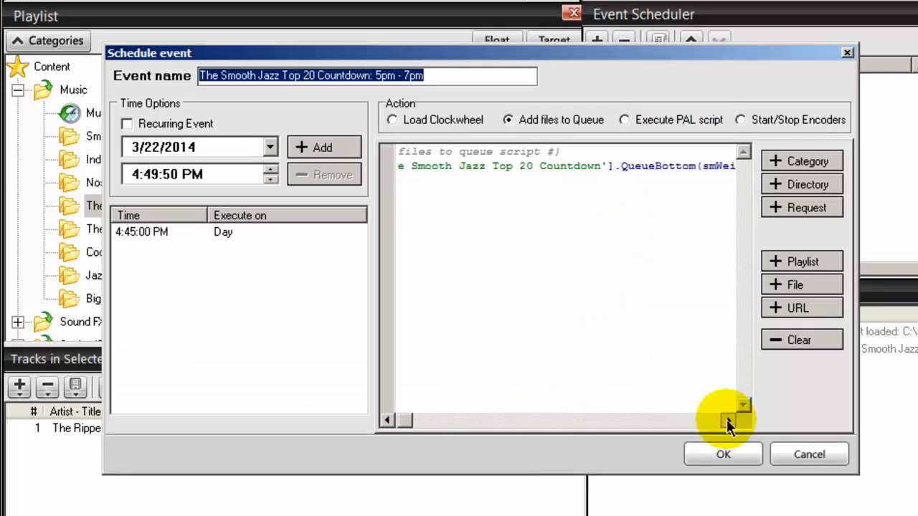
left_click(727, 419)
left_click(727, 419)
left_click_drag(629, 169, 586, 172)
type("Top")
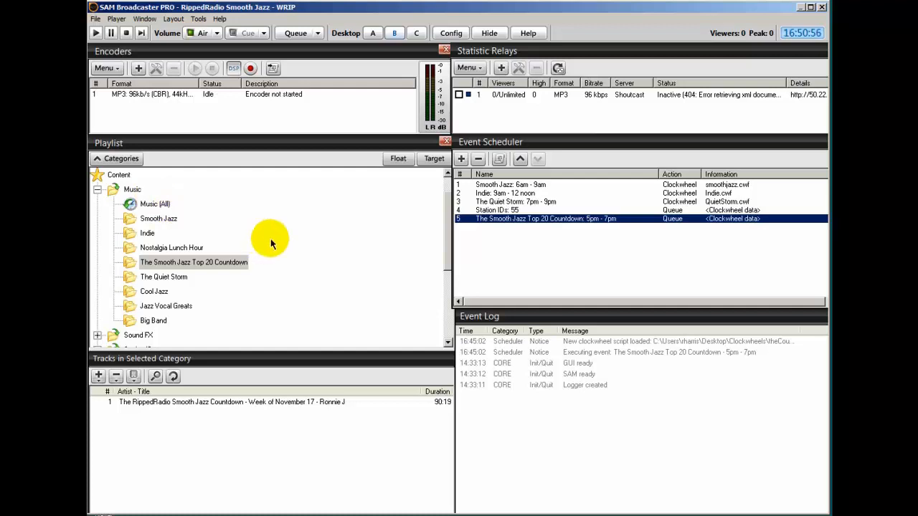
View the tracks in the Smooth Jazz music category.
left_click(160, 219)
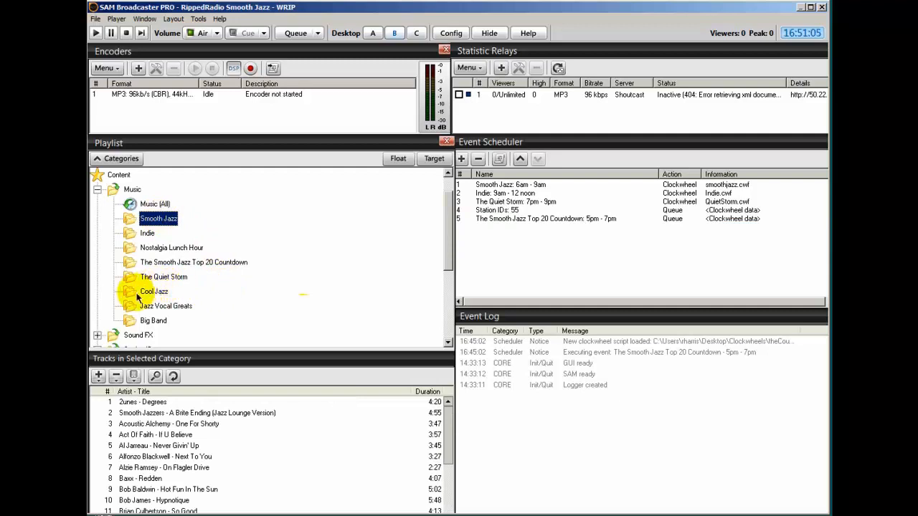